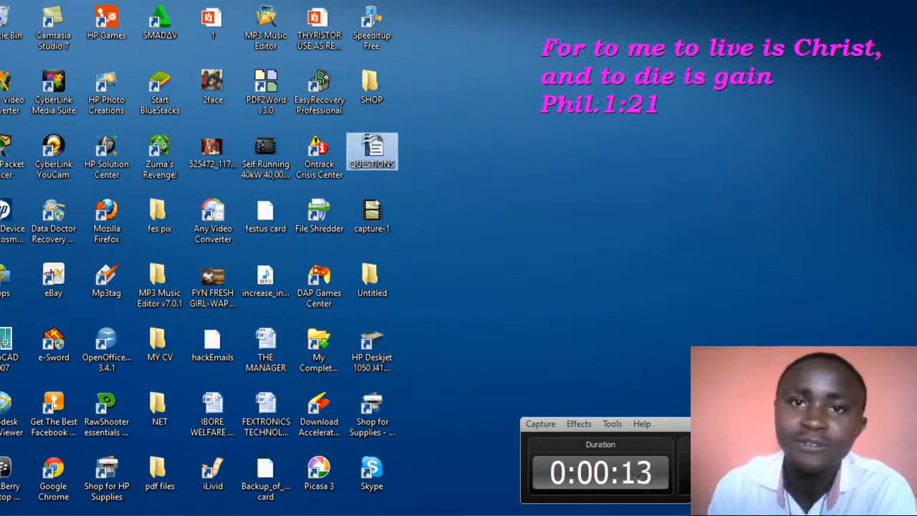
Switch to the open QUESTIONS.odt document in OpenOffice.org Writer.
left_click(870, 425)
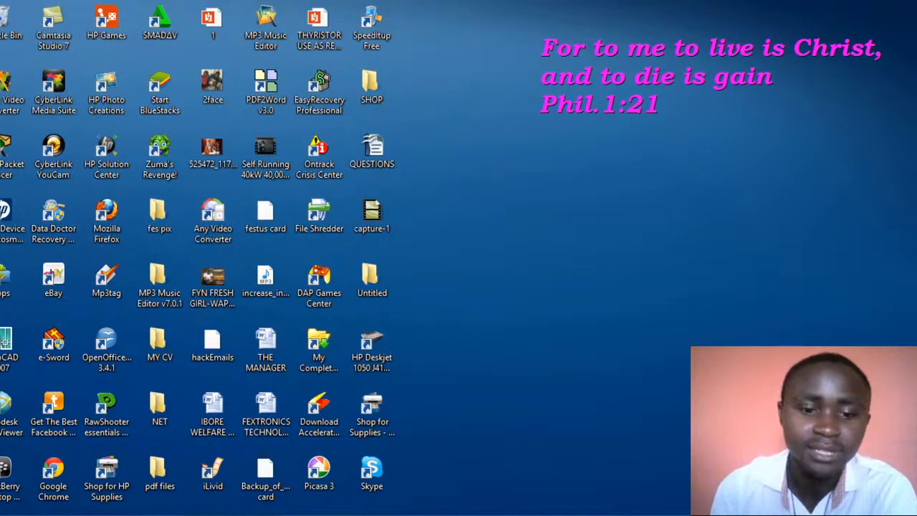
mouse_move(229, 510)
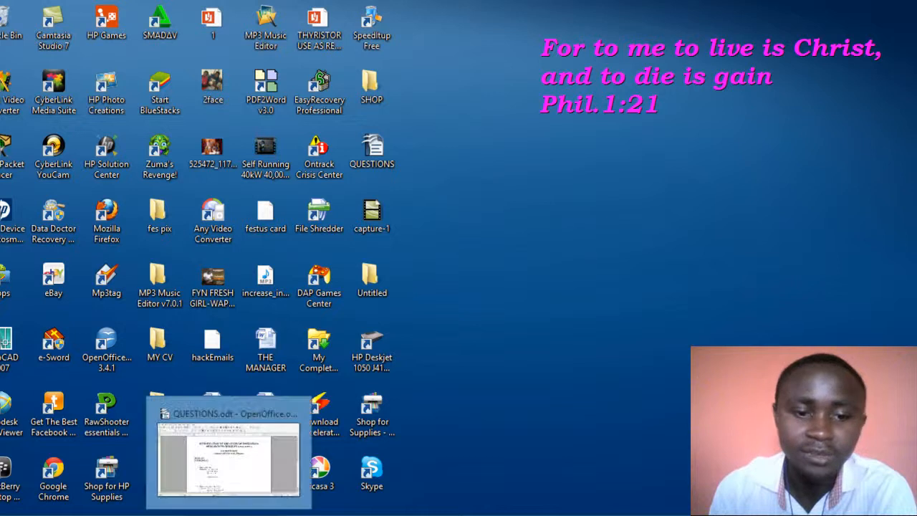
left_click(229, 472)
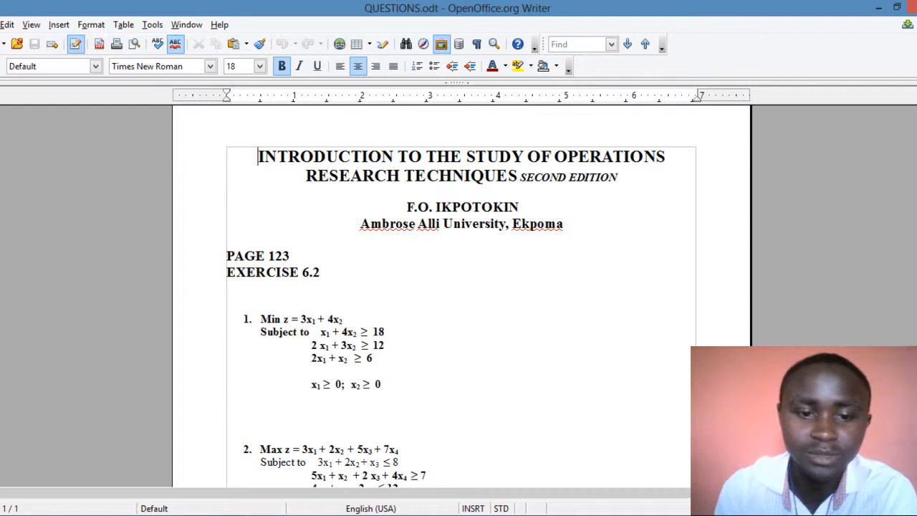
Review the Exercise 6.2 problems in the document, briefly highlighting the maximization problem in question 2.
scroll(461, 308, "down", 1)
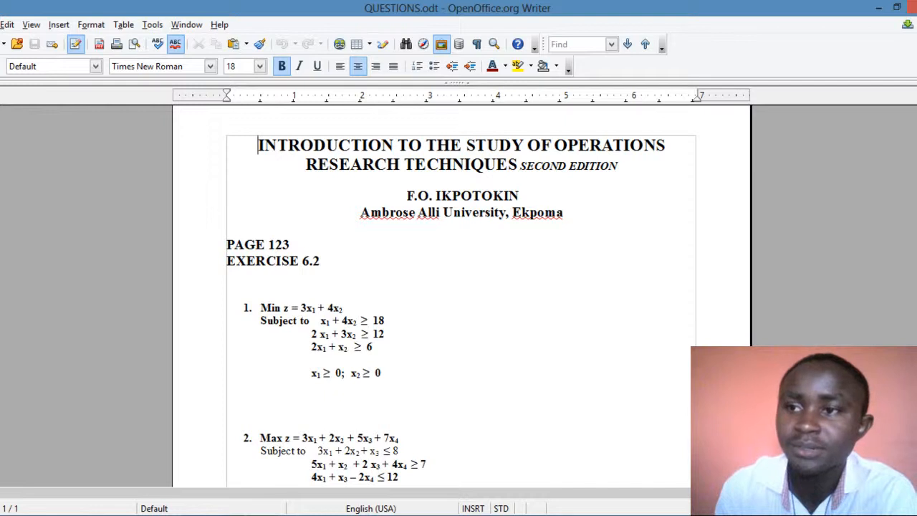
scroll(462, 308, "up", 3)
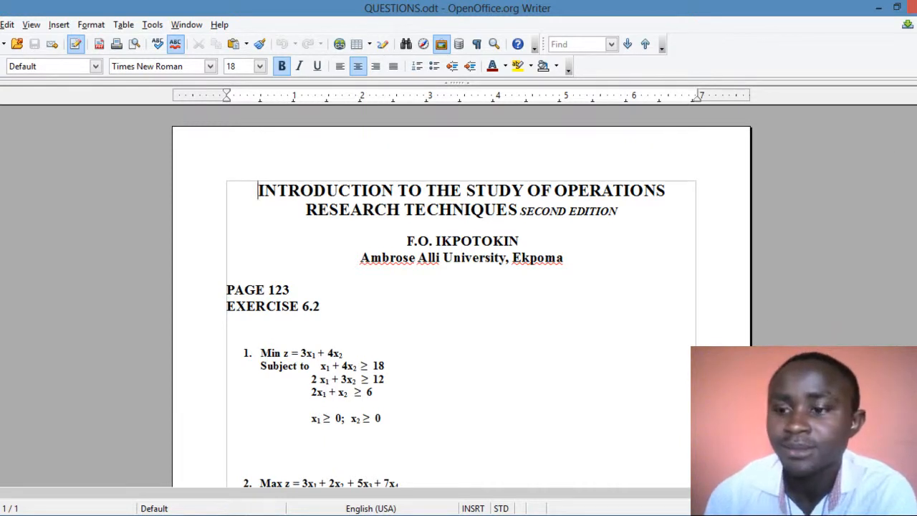
scroll(461, 298, "down", 2)
scroll(462, 299, "down", 5)
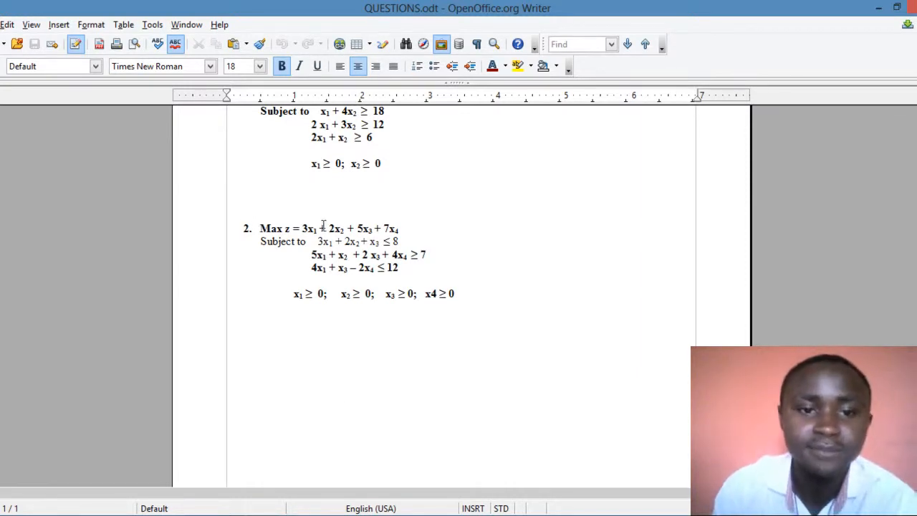
left_click_drag(288, 226, 503, 311)
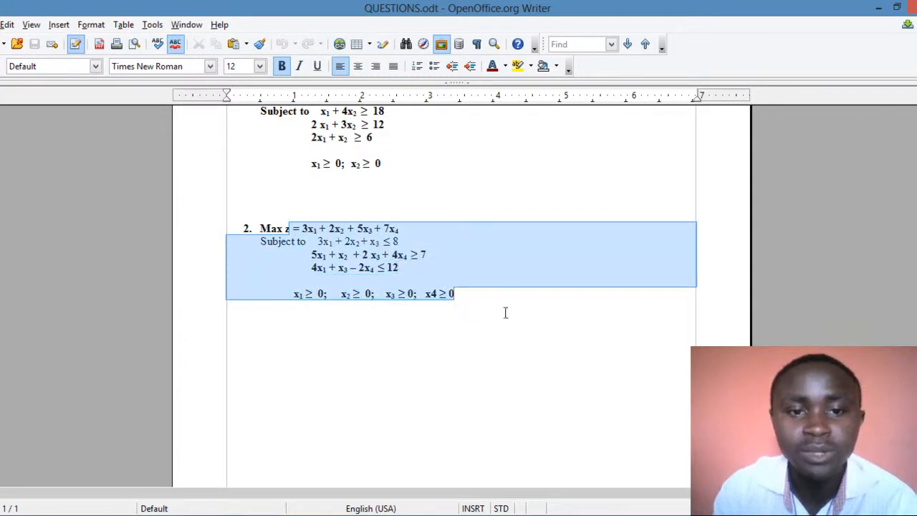
left_click(542, 341)
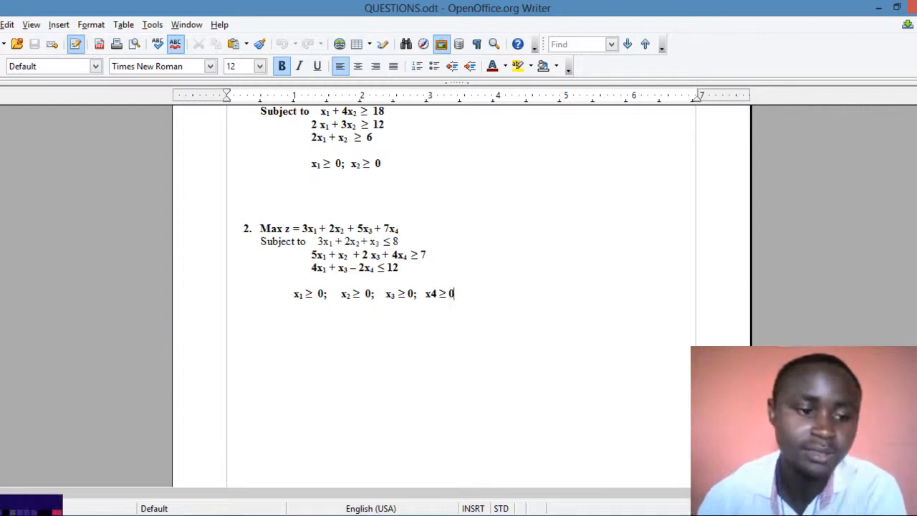
Search the installed apps for "exc" and launch Microsoft Office Excel 2007.
mouse_move(1, 513)
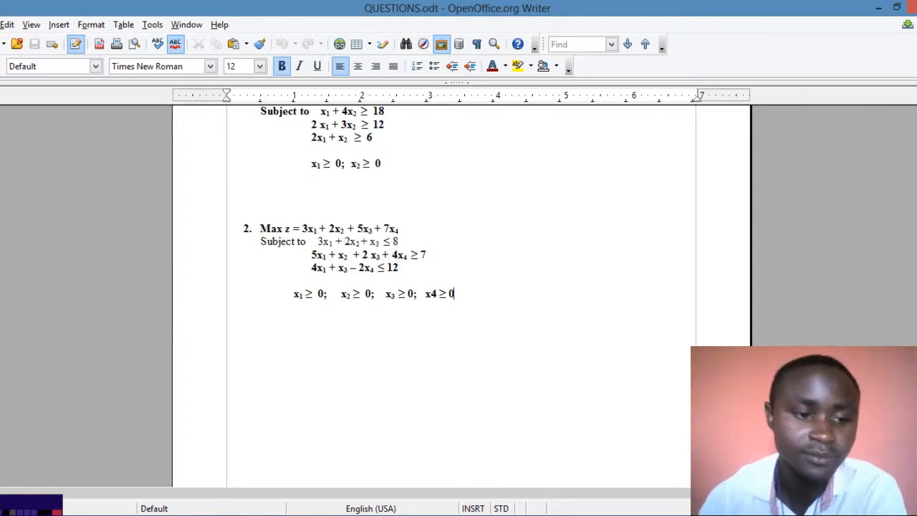
right_click(1, 514)
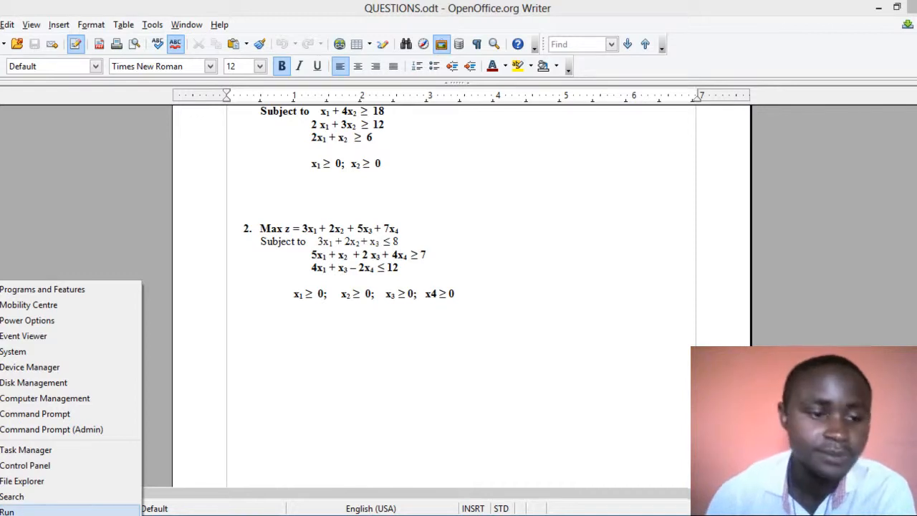
left_click(43, 498)
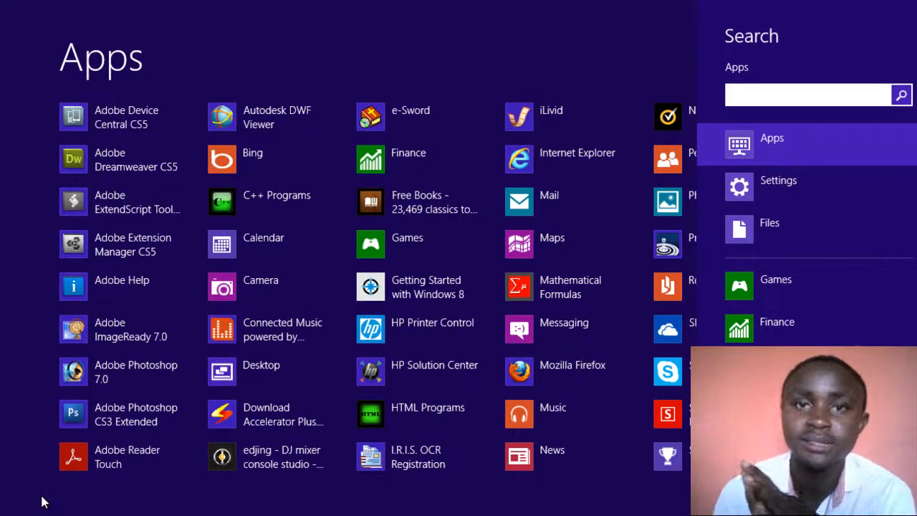
type("exc")
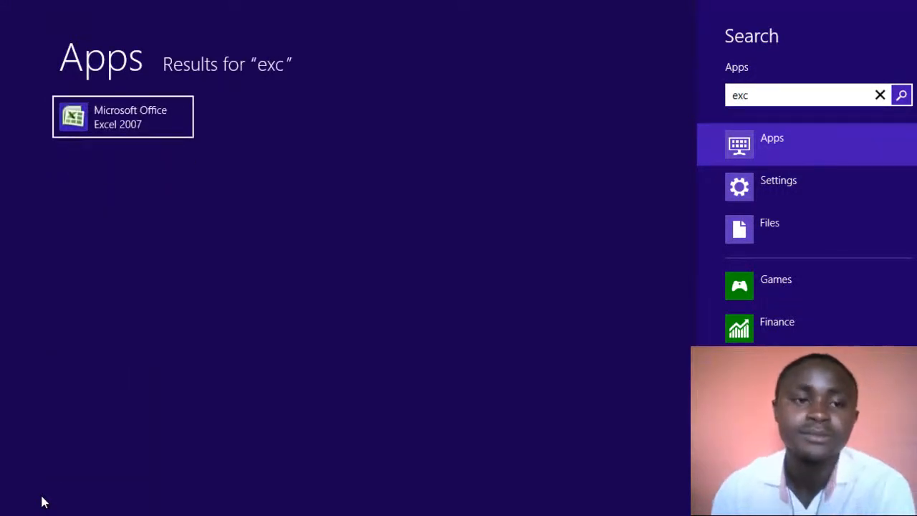
left_click(115, 127)
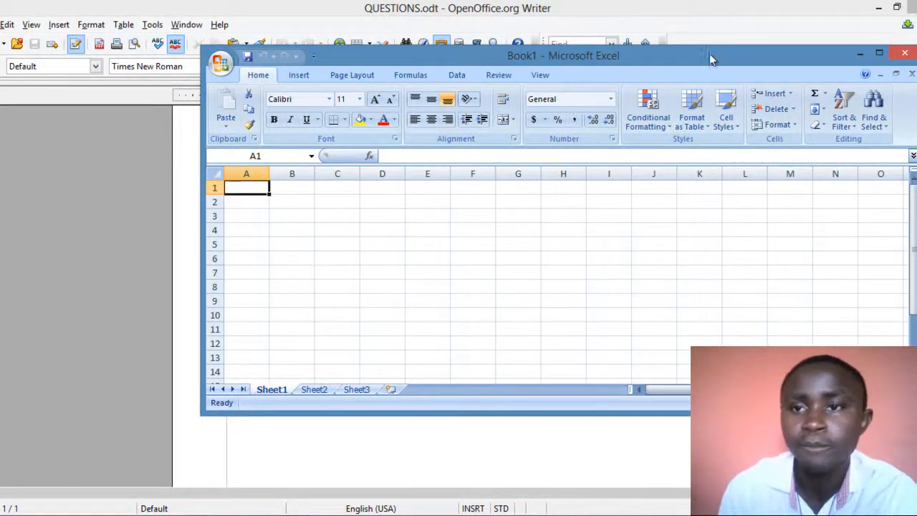
Resize the Writer and Excel windows so they sit side by side, with question 2 readable beside the blank workbook.
left_click(893, 10)
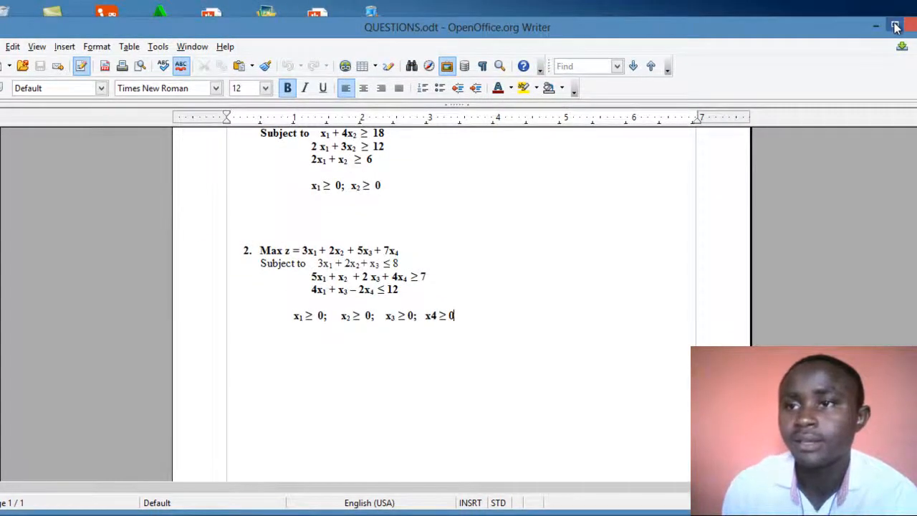
left_click(894, 24)
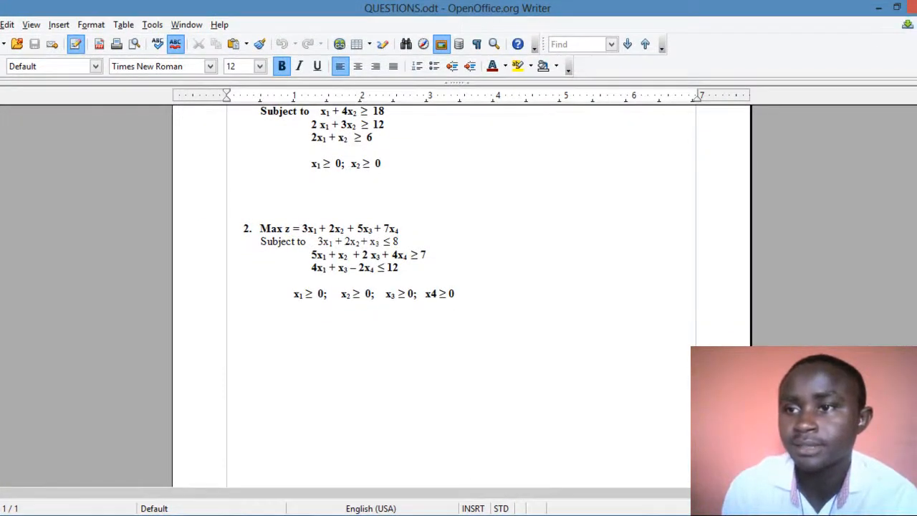
left_click(897, 9)
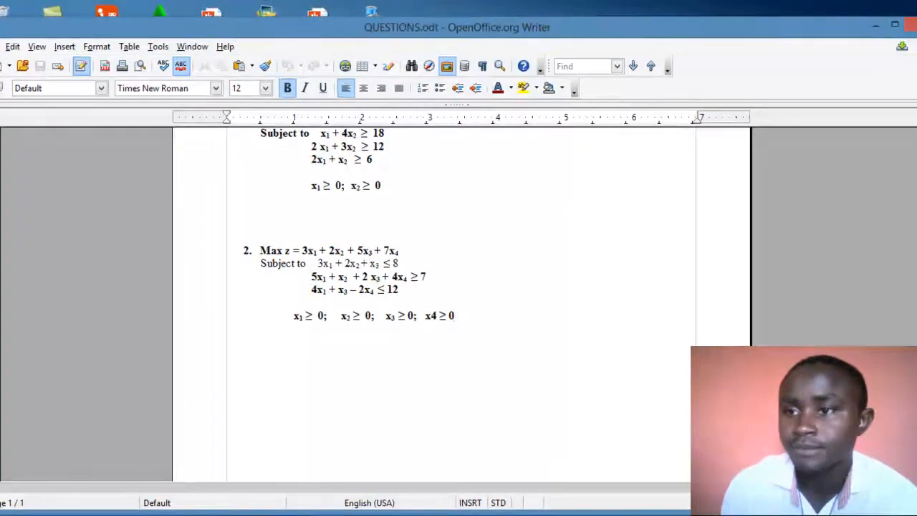
left_click_drag(915, 141, 250, 141)
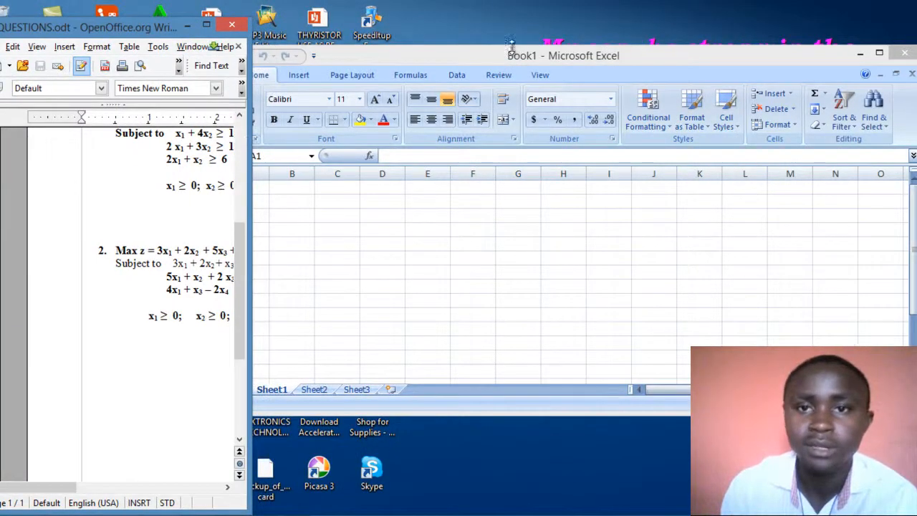
left_click(452, 55)
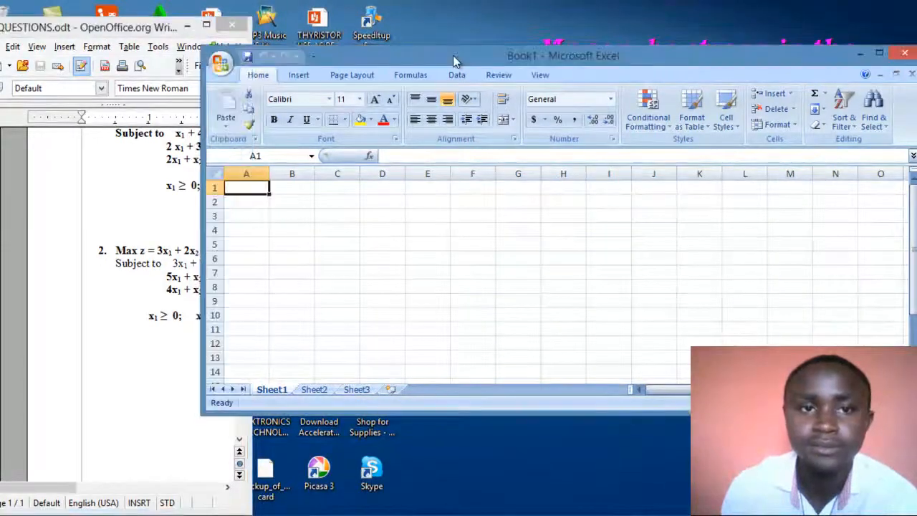
left_click_drag(200, 208, 420, 201)
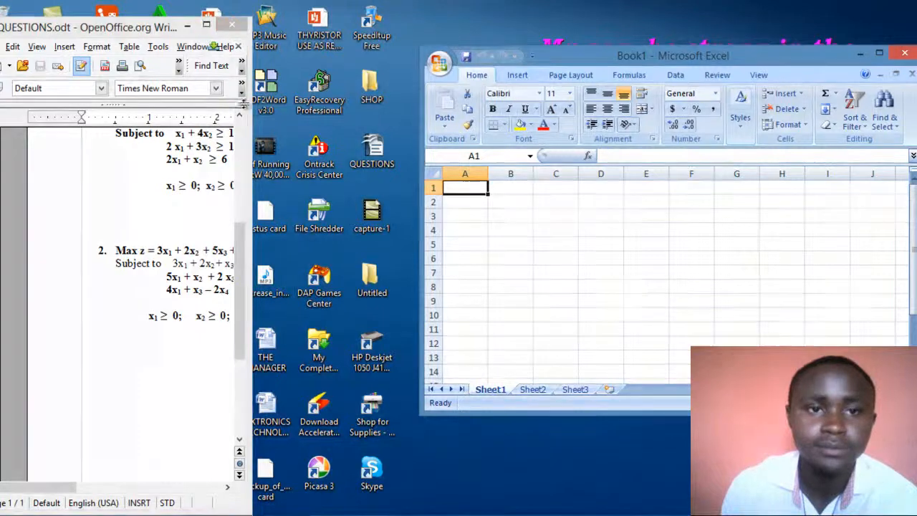
left_click_drag(246, 111, 389, 111)
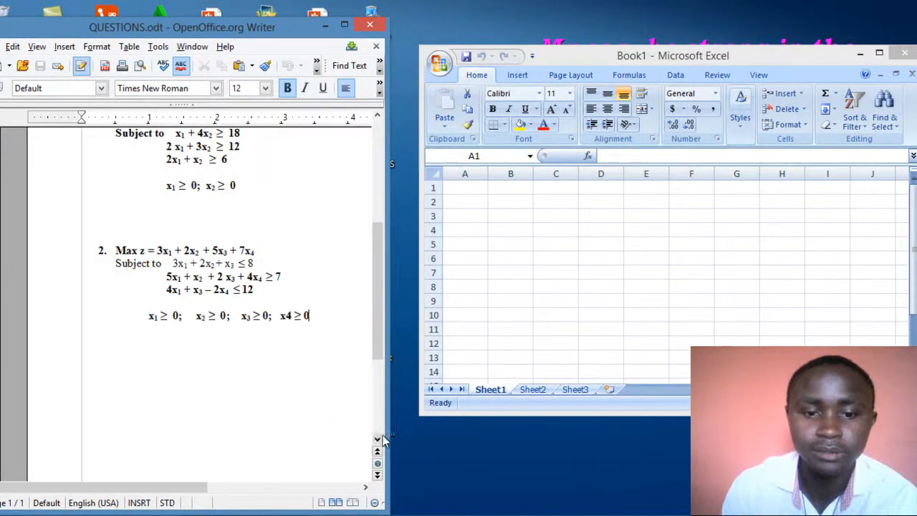
left_click(377, 445)
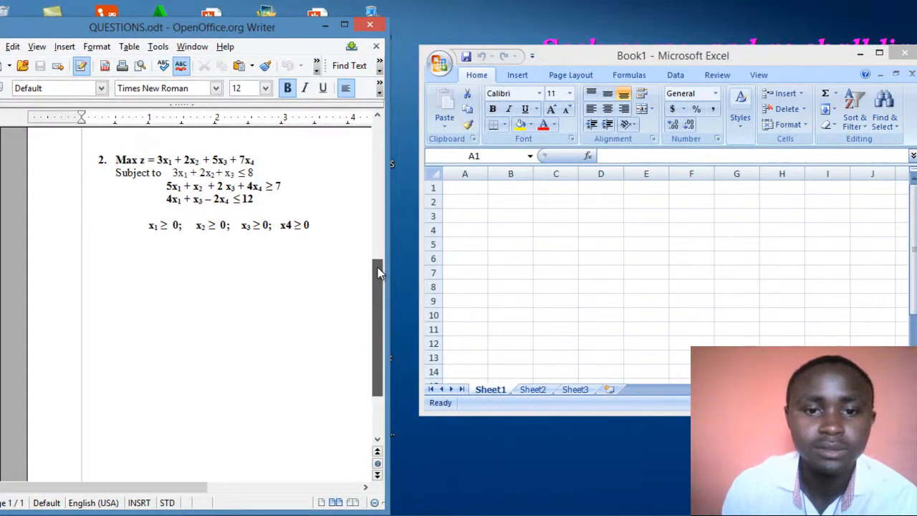
scroll(380, 259, "up", 1)
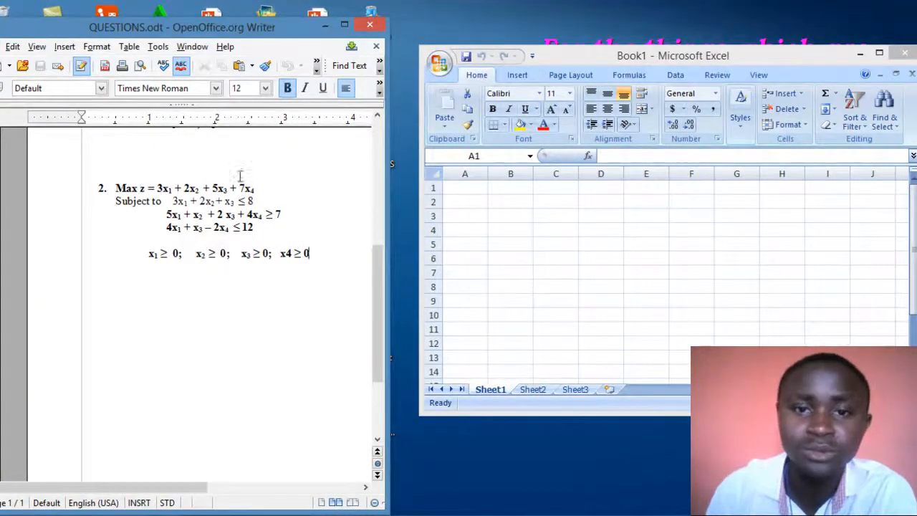
Enter the title "MAXIMIZATION QUESTION" in cell A1 and widen column A to fit it.
left_click(472, 186)
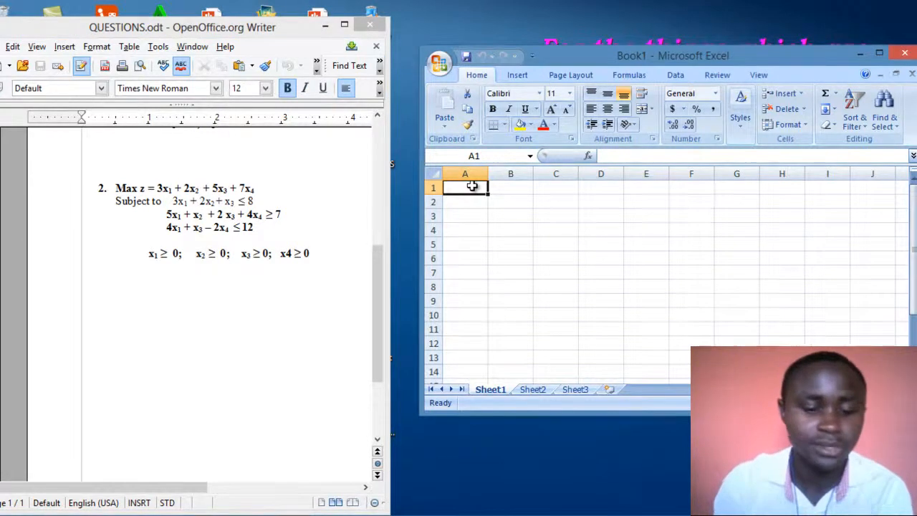
type("MAXI")
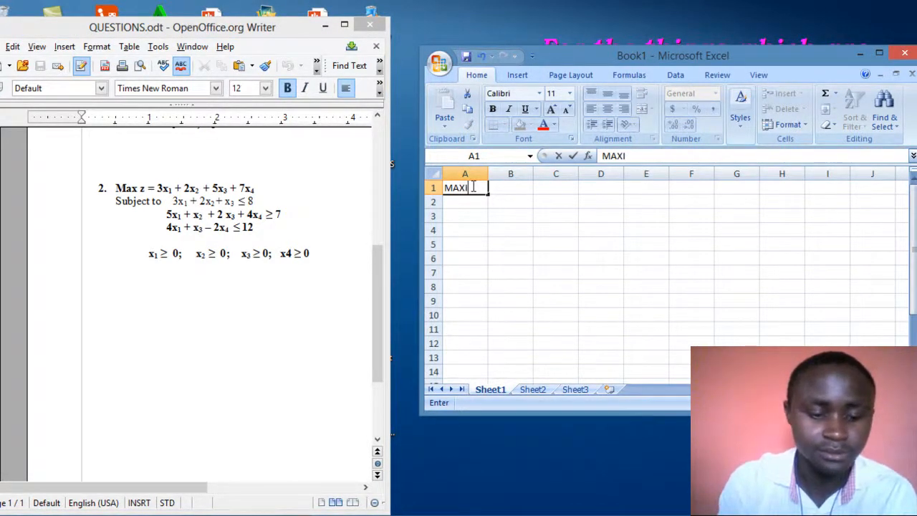
type("MIZATION")
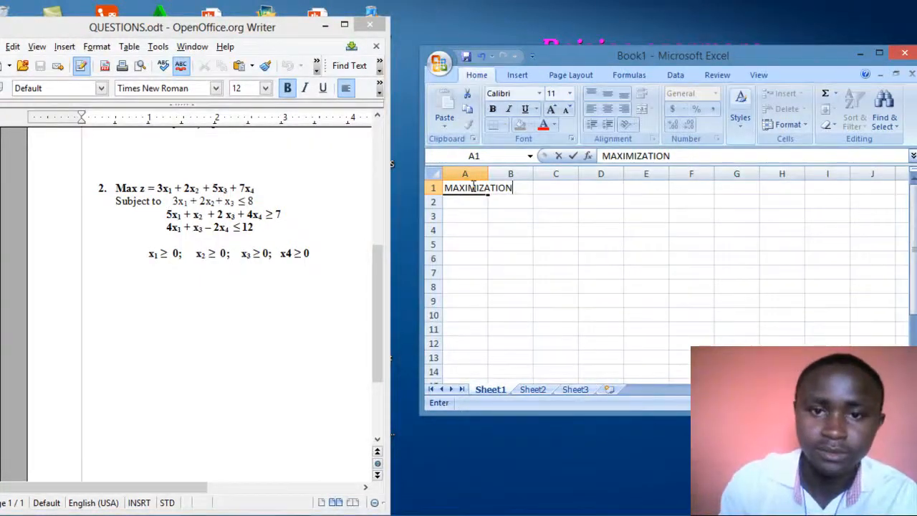
type("QUES")
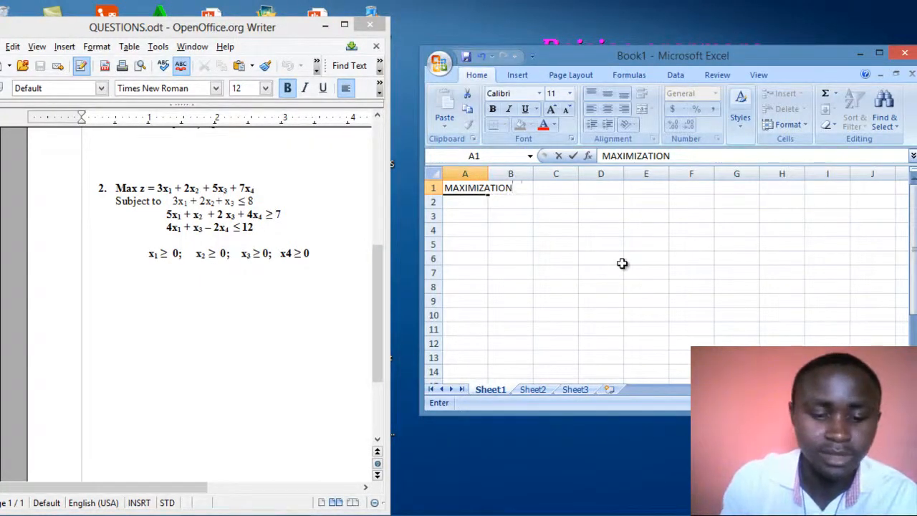
type("TION")
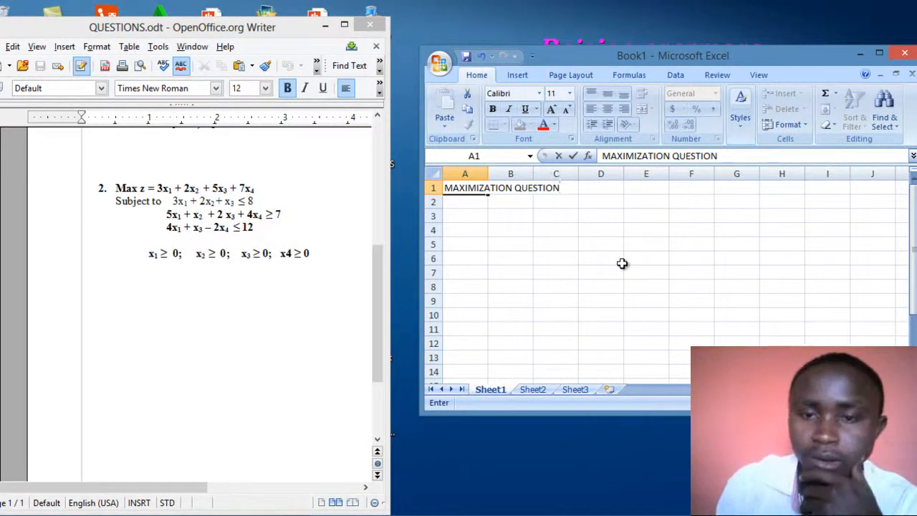
key("Return")
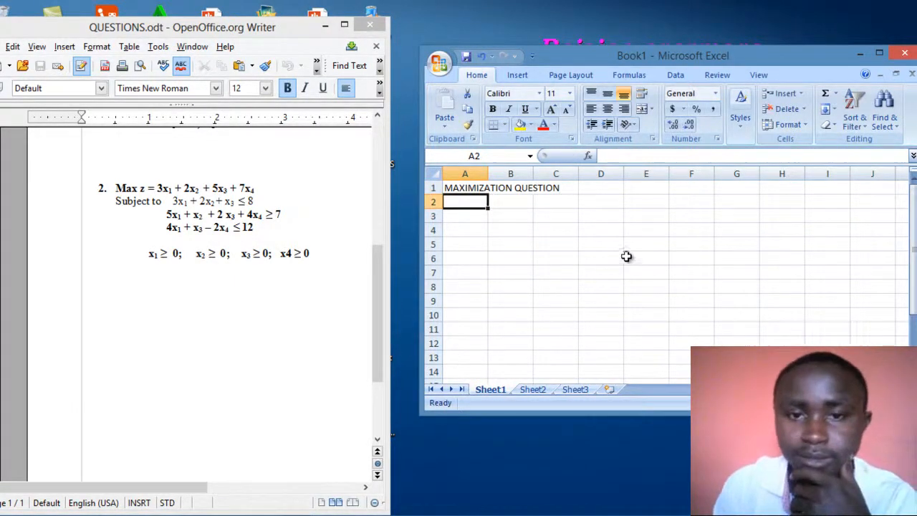
left_click(473, 184)
left_click_drag(488, 172, 578, 161)
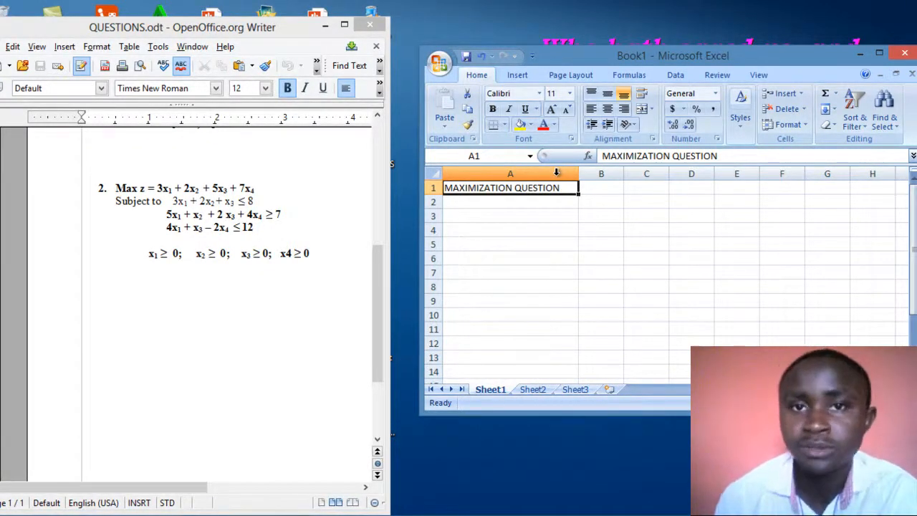
Enter the heading "OBJECTIVE" in cell A3.
left_click(502, 219)
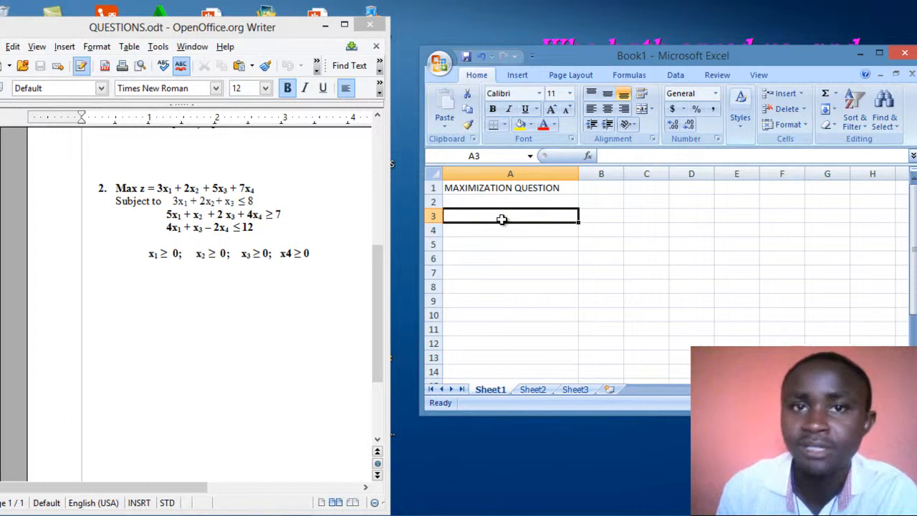
type("O")
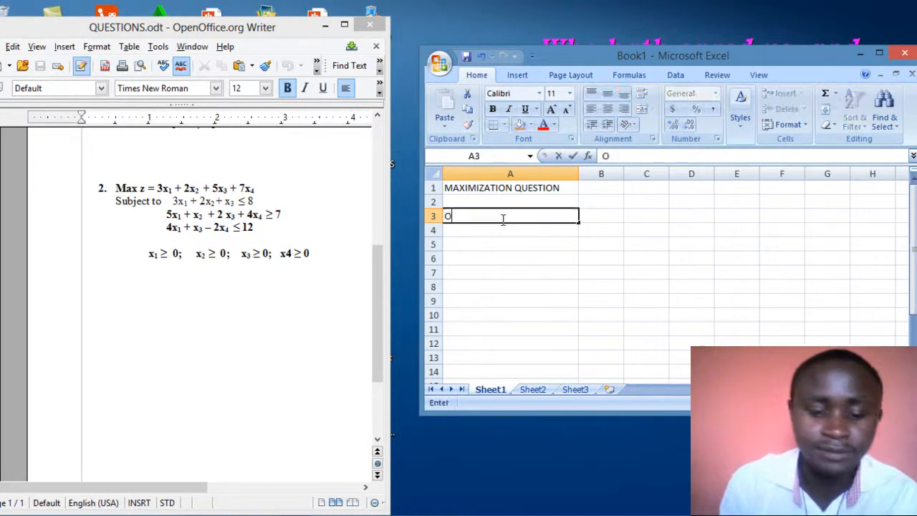
type("BJECTIVE")
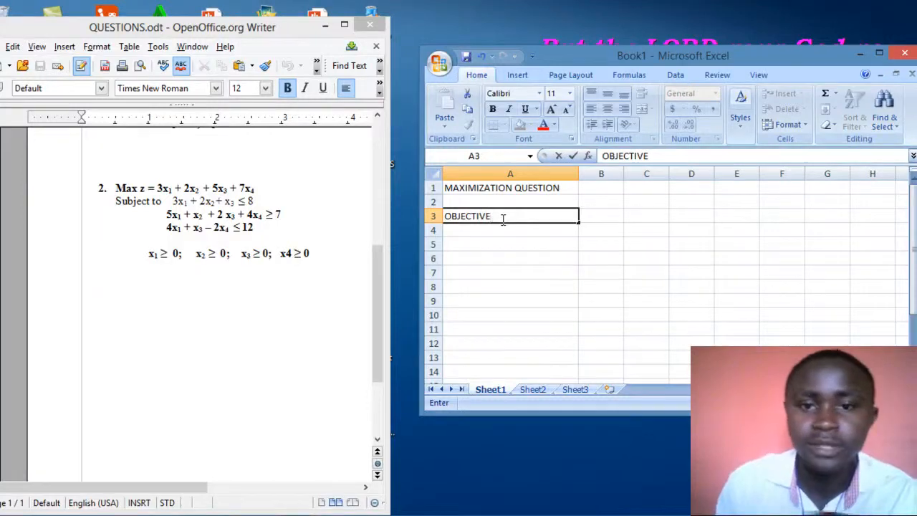
key("Return")
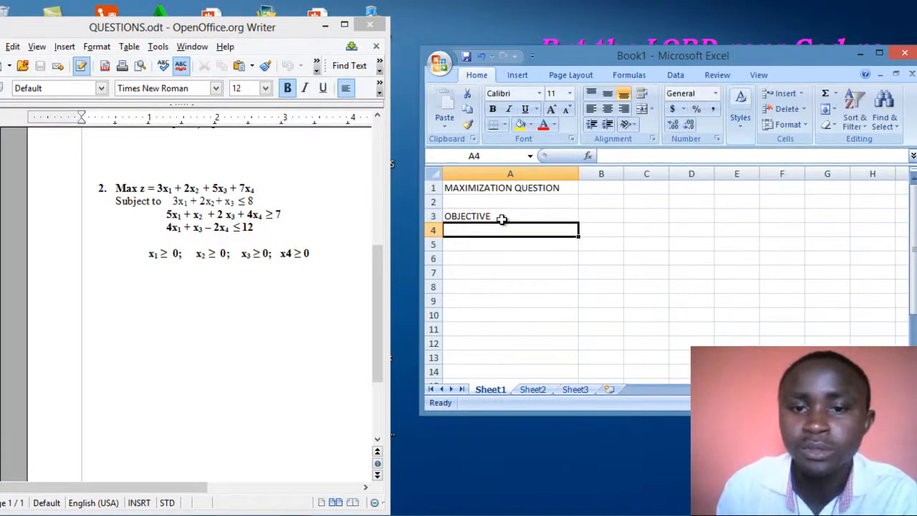
Enter the label "PROFIT" in cell A5.
left_click(480, 242)
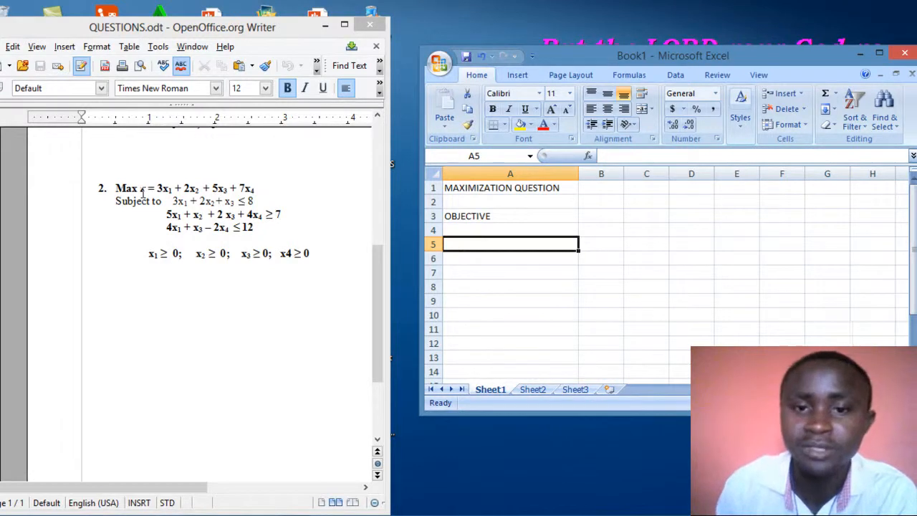
type("PR")
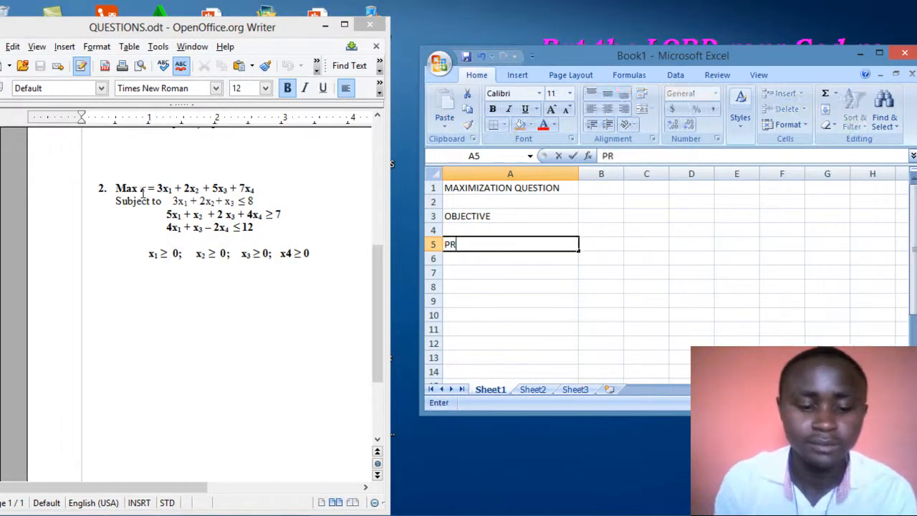
type("FIT")
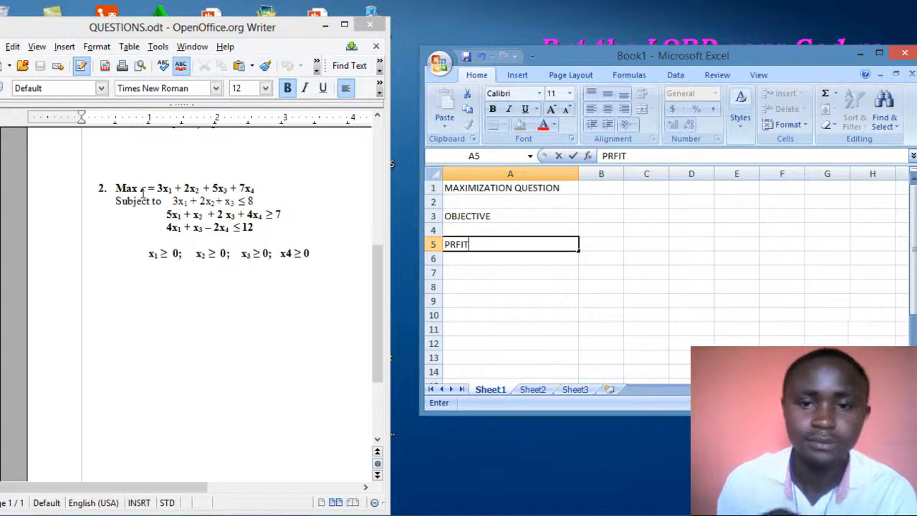
key("BackSpace")
key("BackSpace")
key("BackSpace")
type("O")
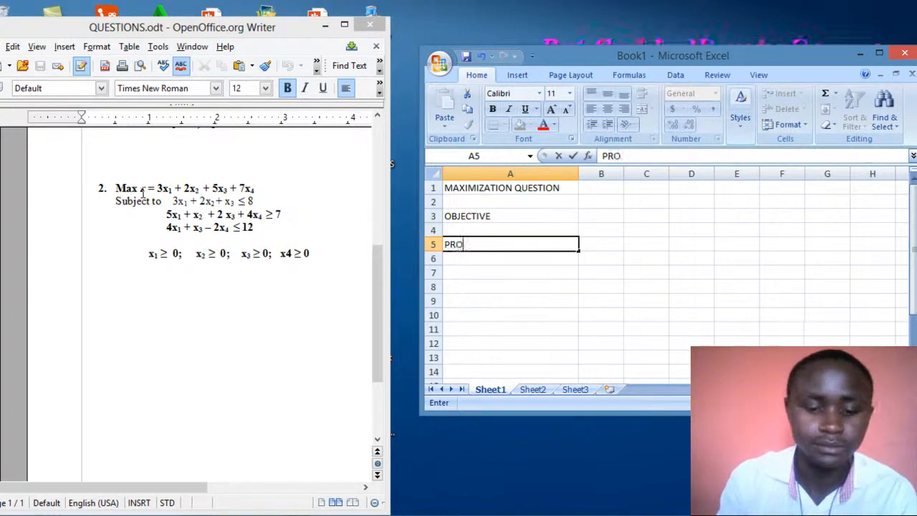
type("FIT")
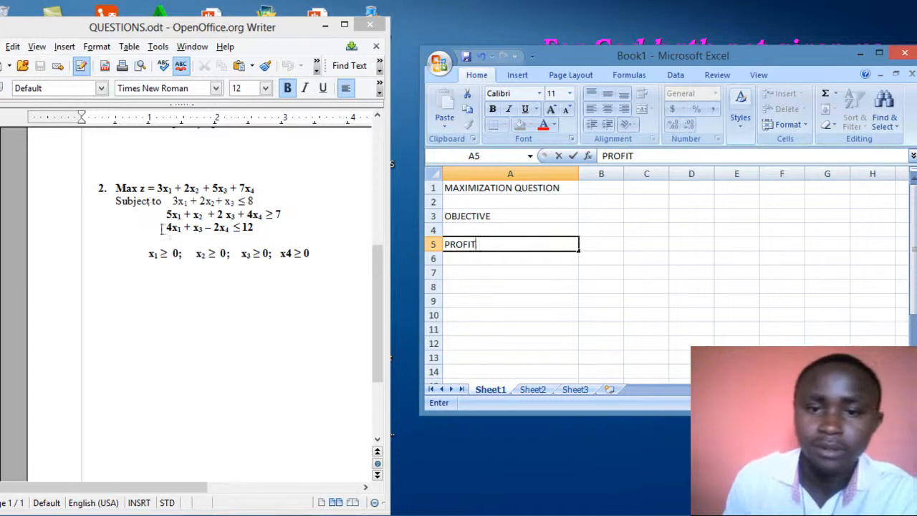
left_click(591, 244)
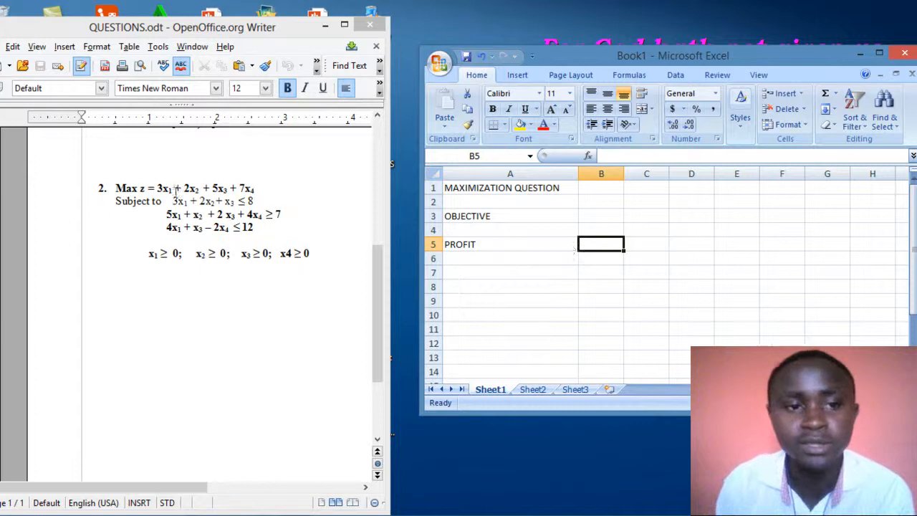
left_click_drag(158, 188, 260, 189)
left_click(274, 188)
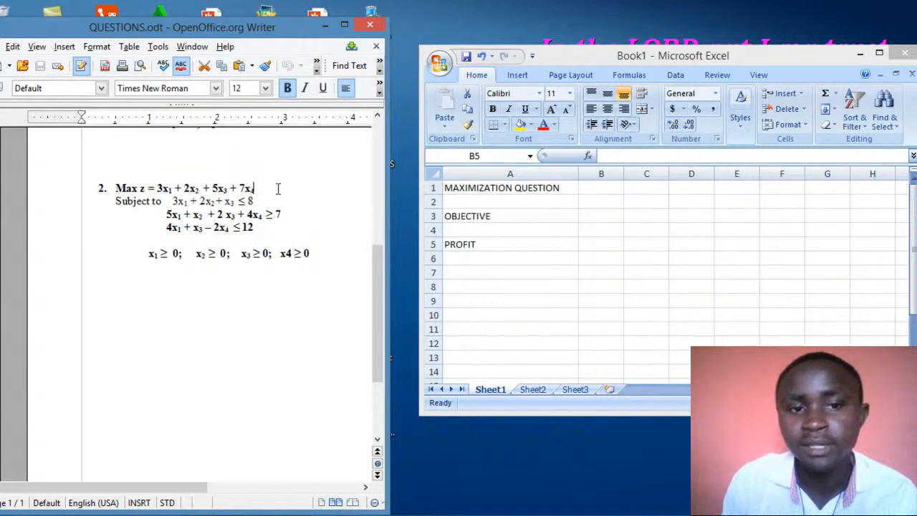
left_click(599, 244)
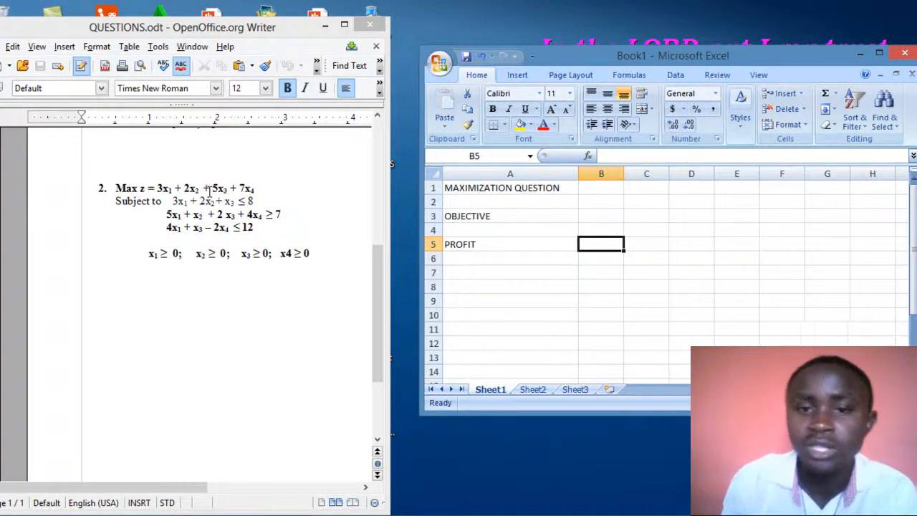
Enter the heading "CONSTRAINTS" in cell A7.
left_click(461, 277)
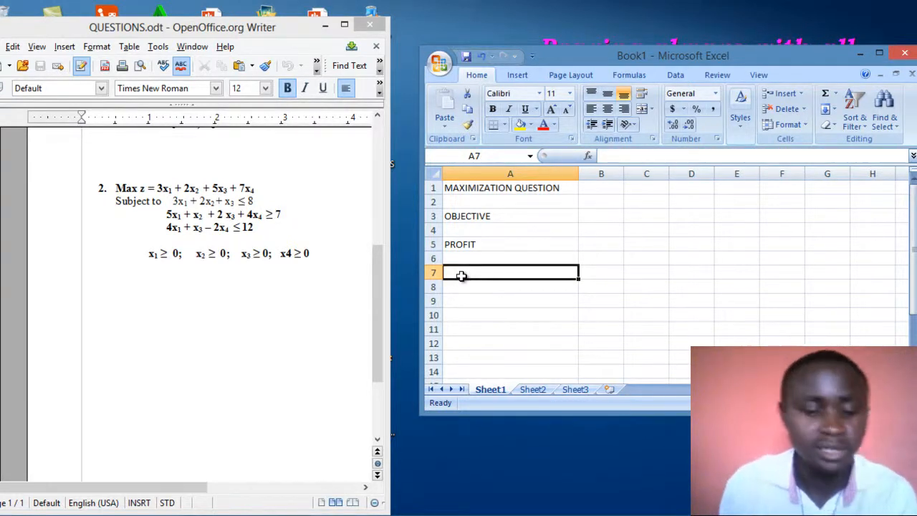
type("CONSY")
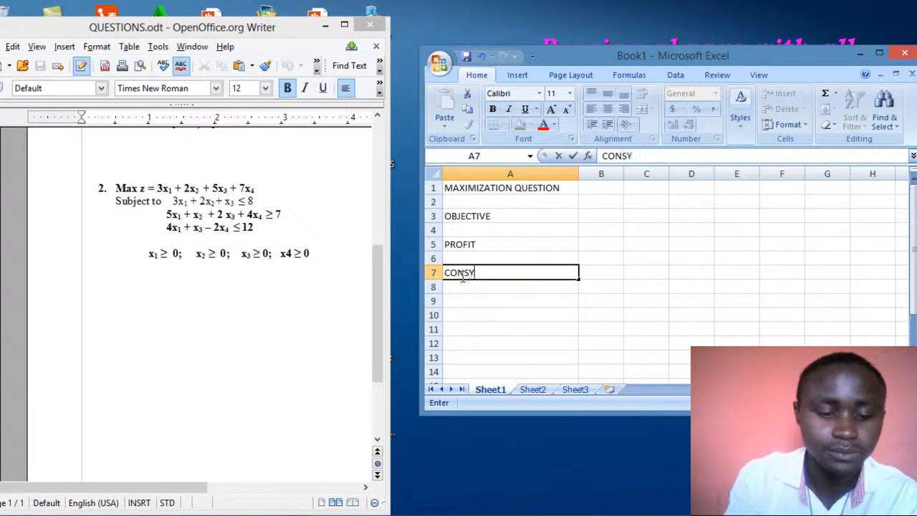
key("BackSpace")
type("TR")
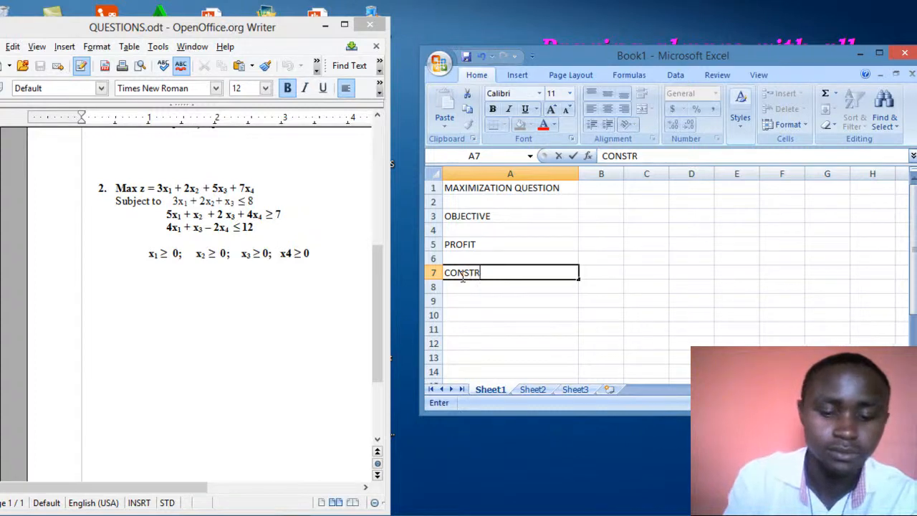
type("AINTS")
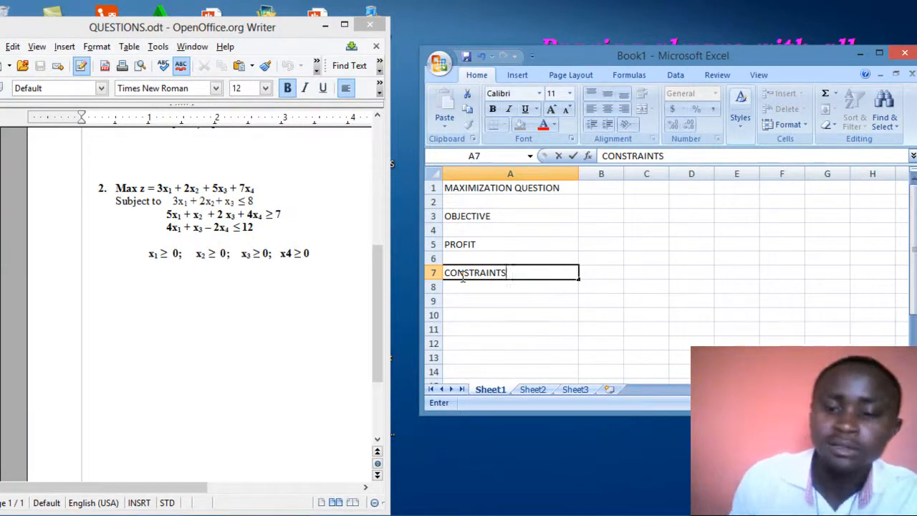
key("Return")
Enter the variable labels X1, X2, X3 and X4 in cells A9 to A12.
key("Return")
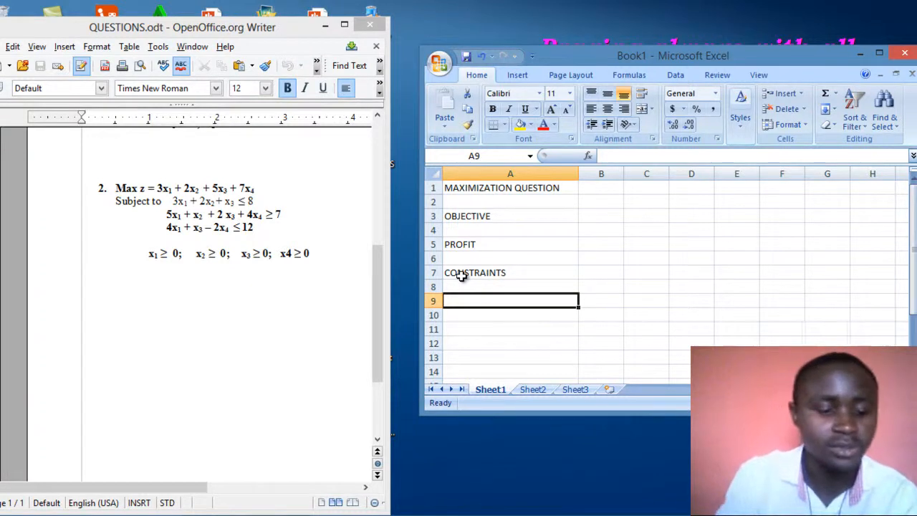
type("X1")
key("Return")
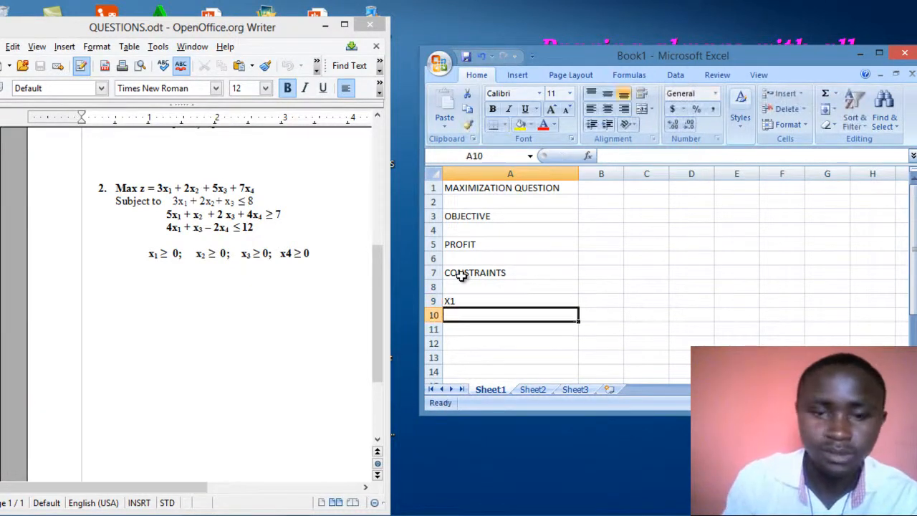
type("X2")
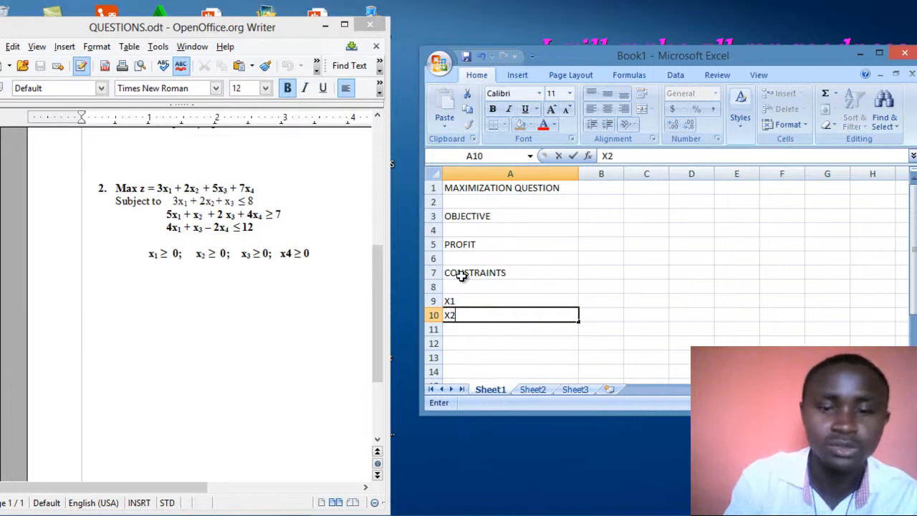
key("Return")
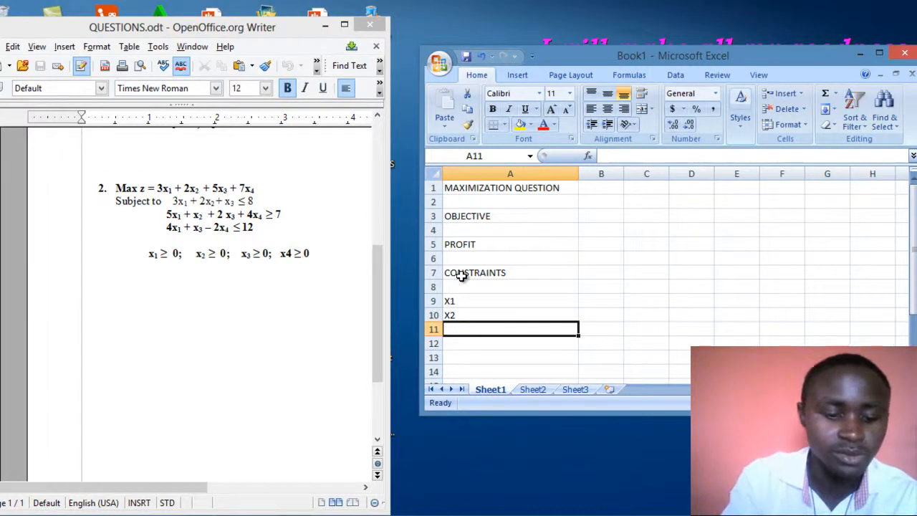
type("X3")
key("Return")
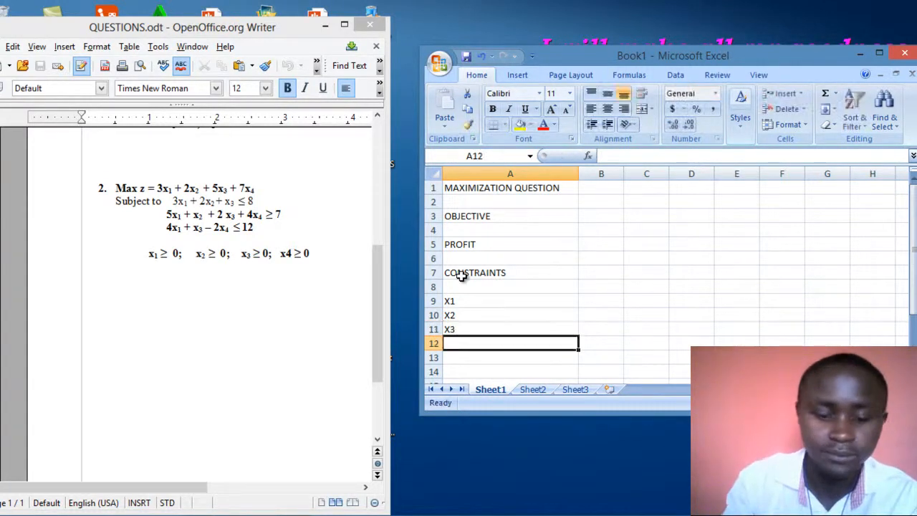
type("X4")
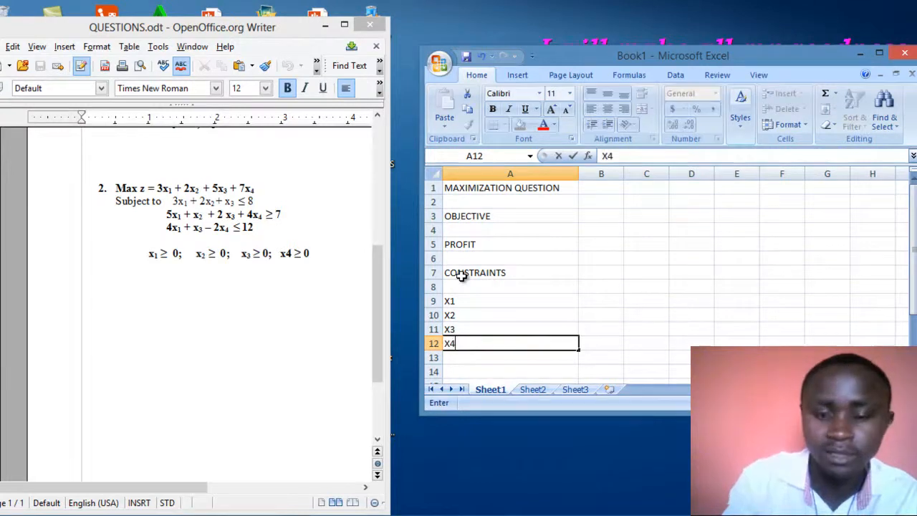
key("Return")
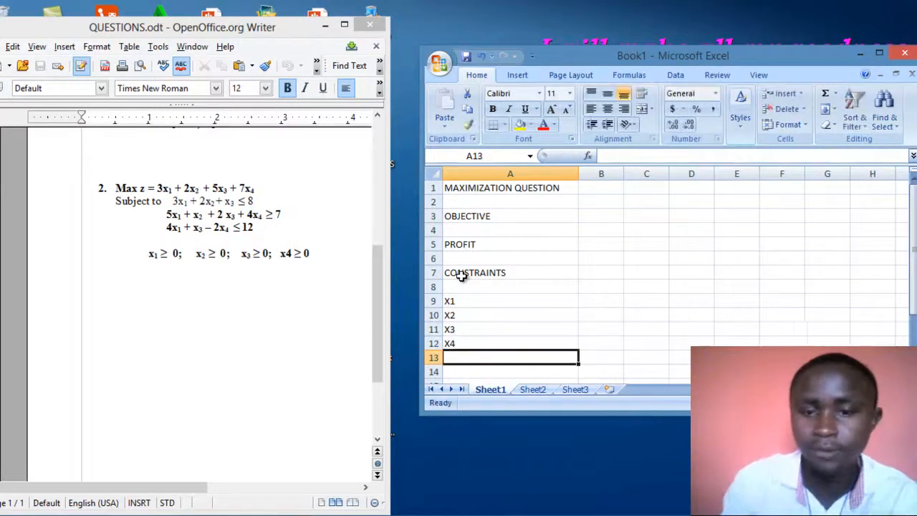
Enter a starting value of 0 beside each variable in cells B9 to B12.
left_click(588, 301)
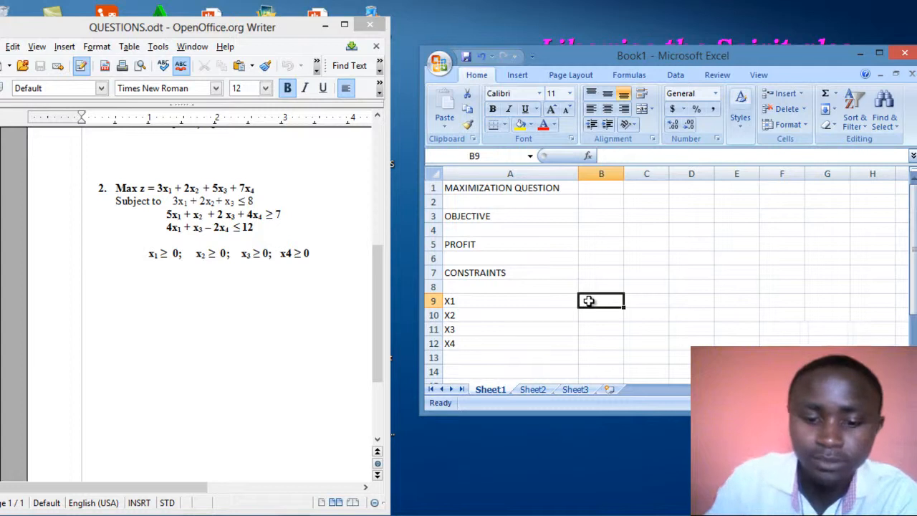
type("0")
key("Return")
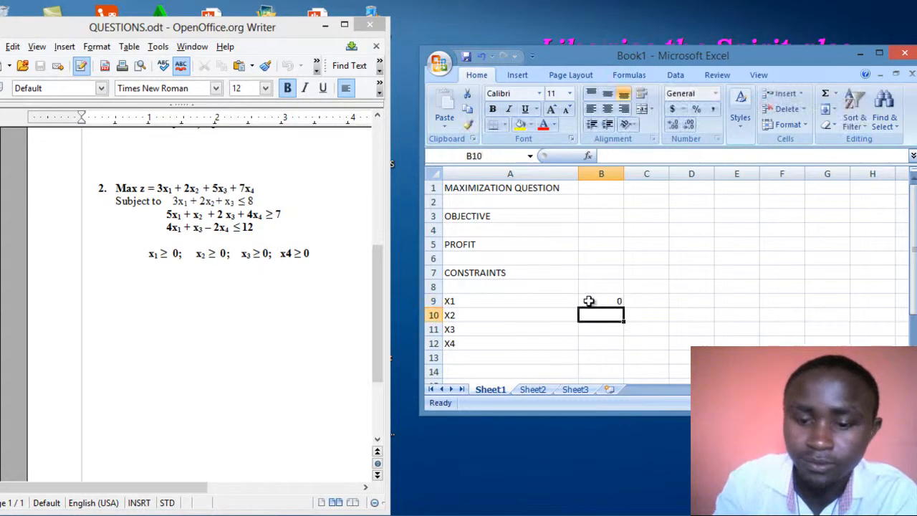
type("0")
key("Return")
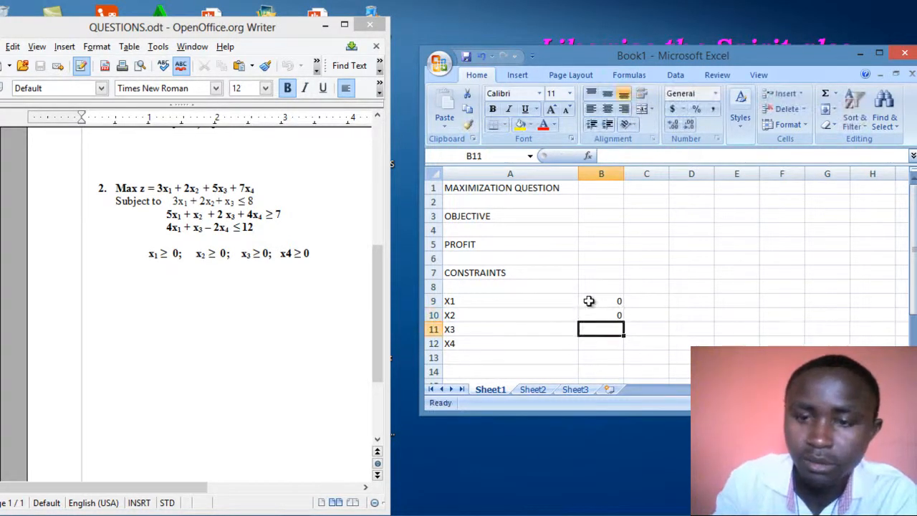
type("0")
key("Return")
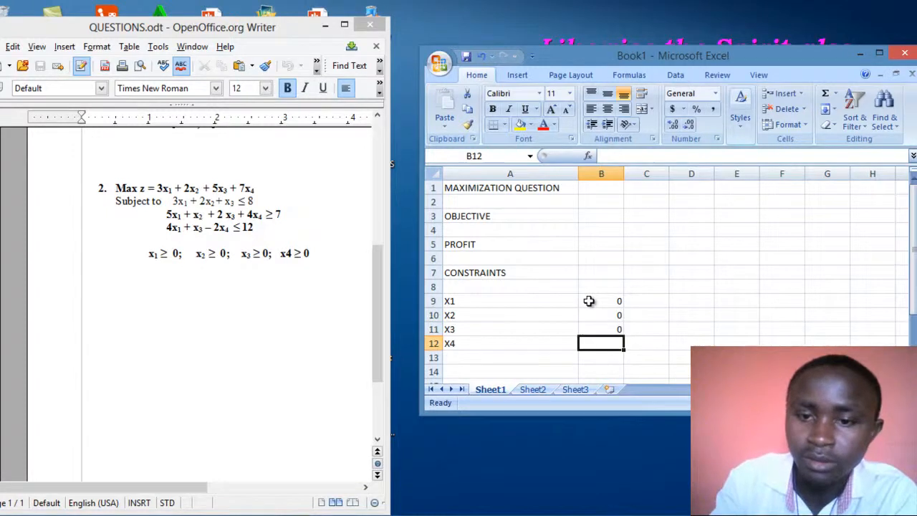
type("0")
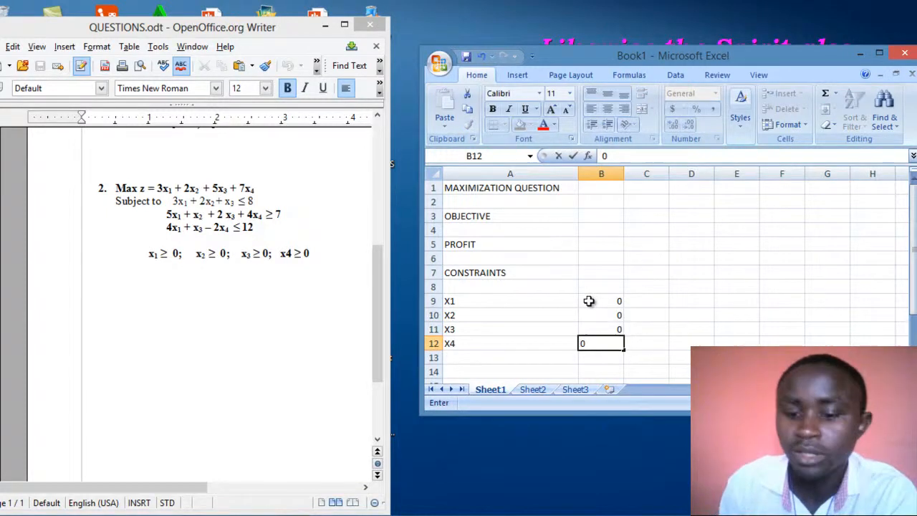
key("Return")
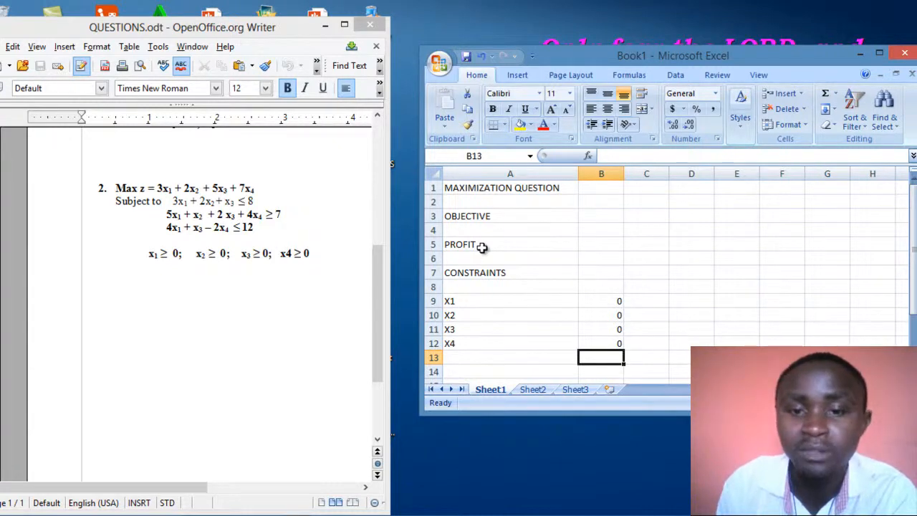
Begin the profit formula in cell B5 with "=3*", using the objective function's first coefficient.
left_click(590, 246)
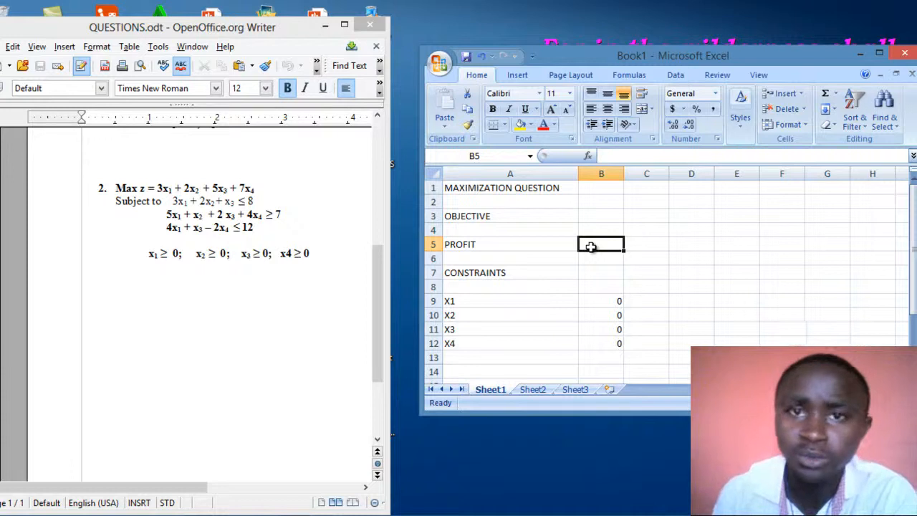
type("=")
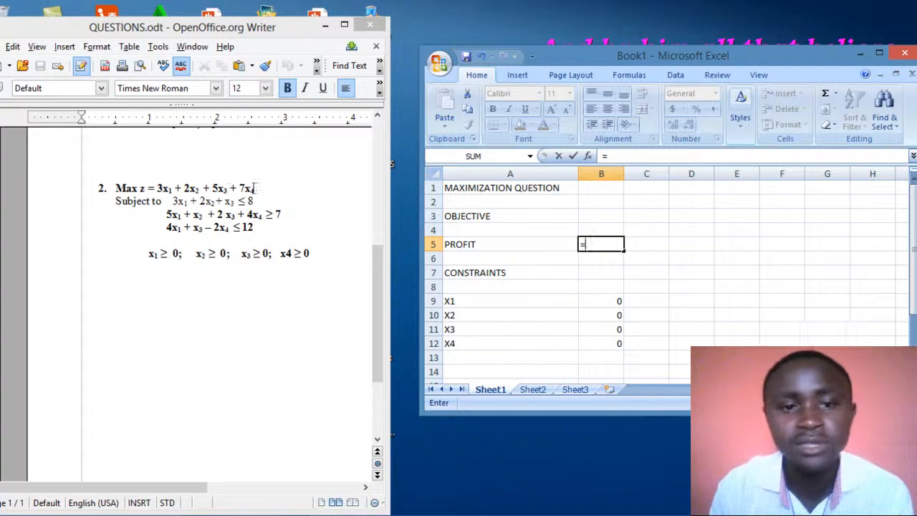
type("3")
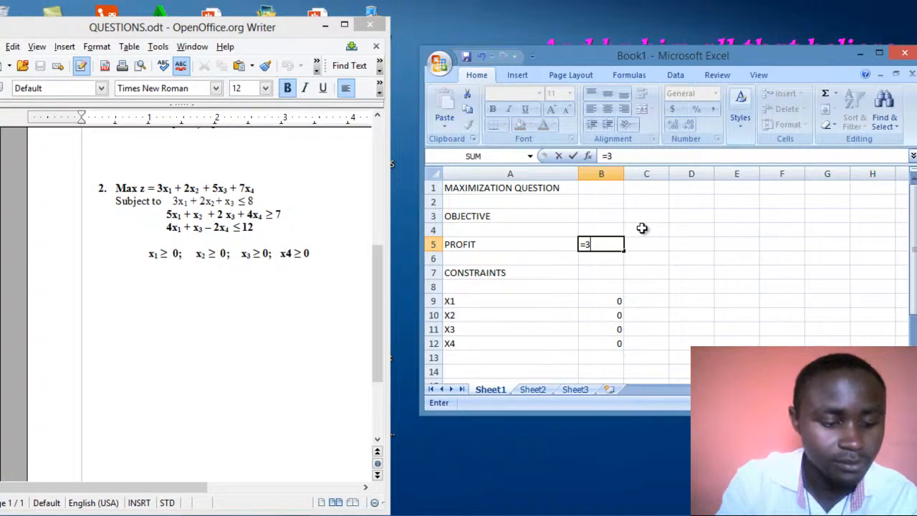
type("*")
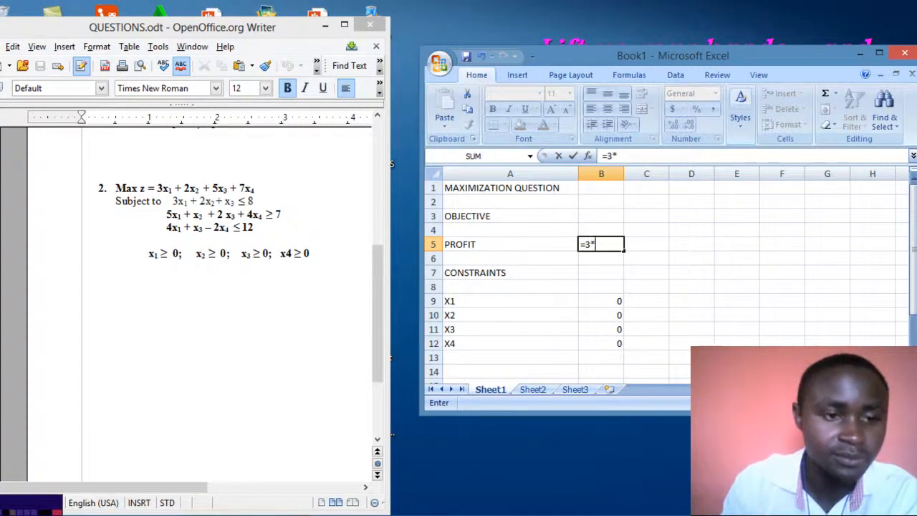
Search the installed apps for "KEY" and launch the On-Screen Keyboard.
key("super")
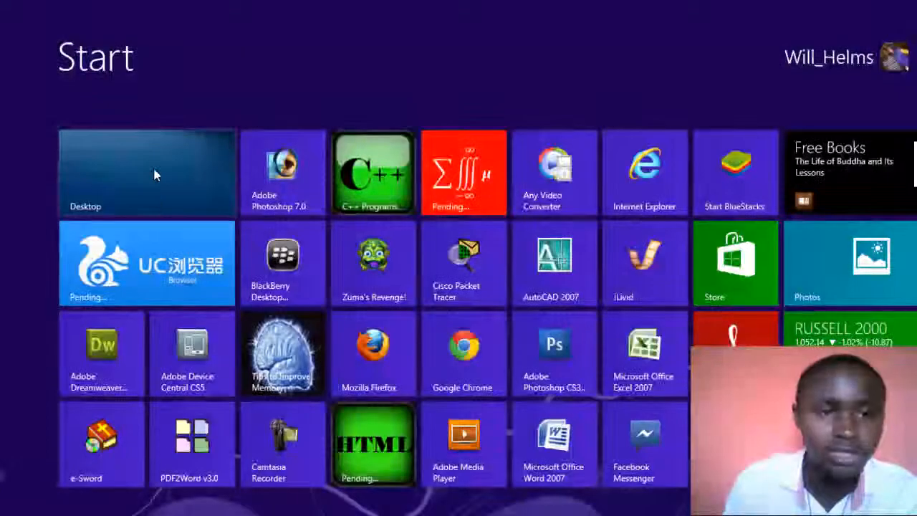
left_click(154, 172)
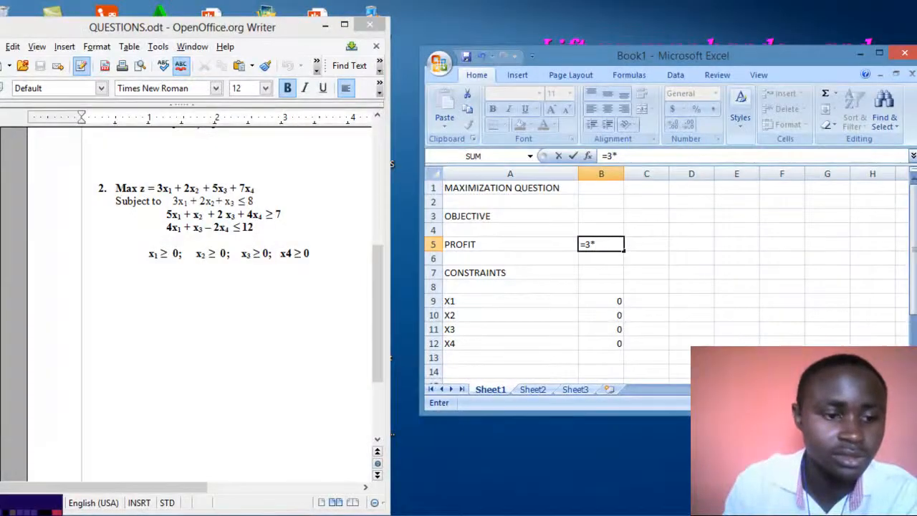
right_click(4, 511)
left_click(25, 500)
type("KE")
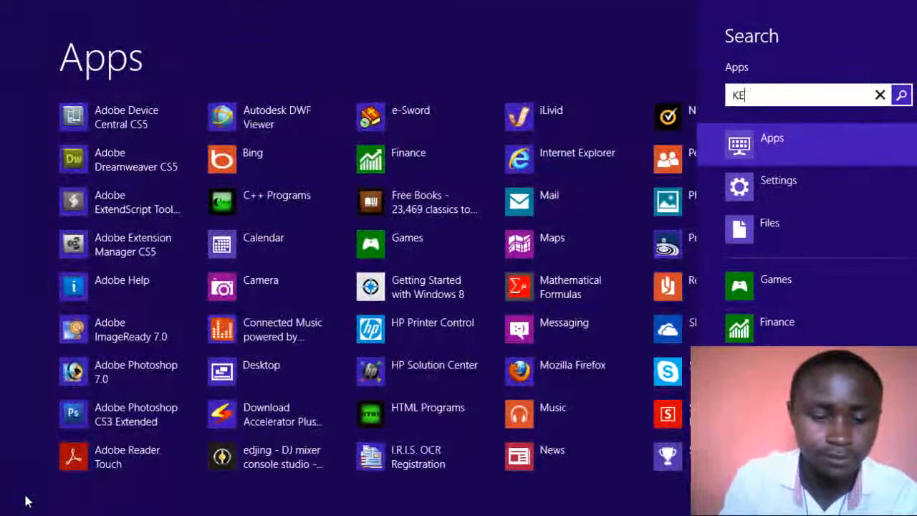
type("Y")
key("Return")
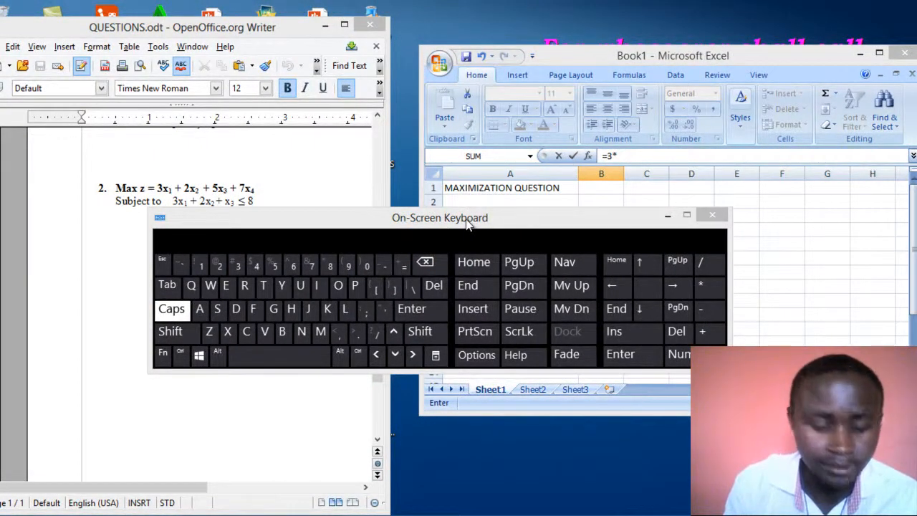
Move the On-Screen Keyboard slightly lower and turn on its Shift layer to locate the asterisk.
left_click_drag(468, 224, 482, 253)
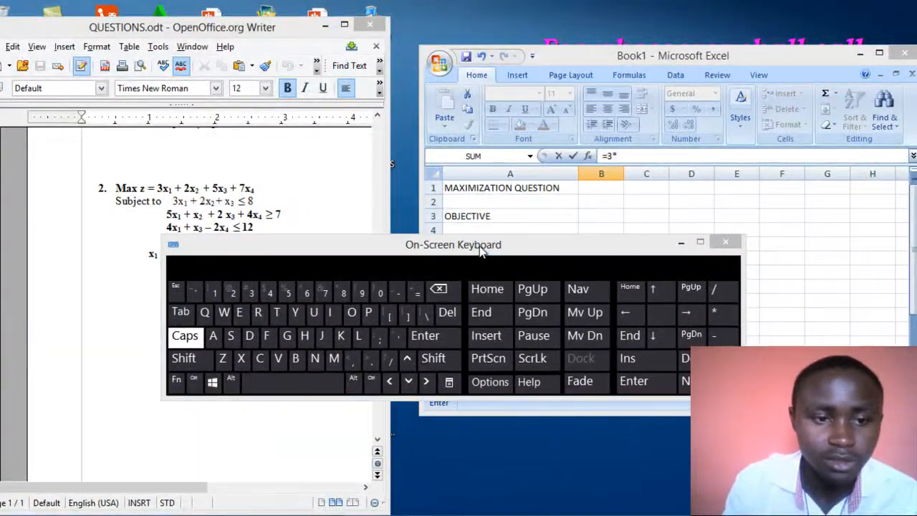
left_click(201, 357)
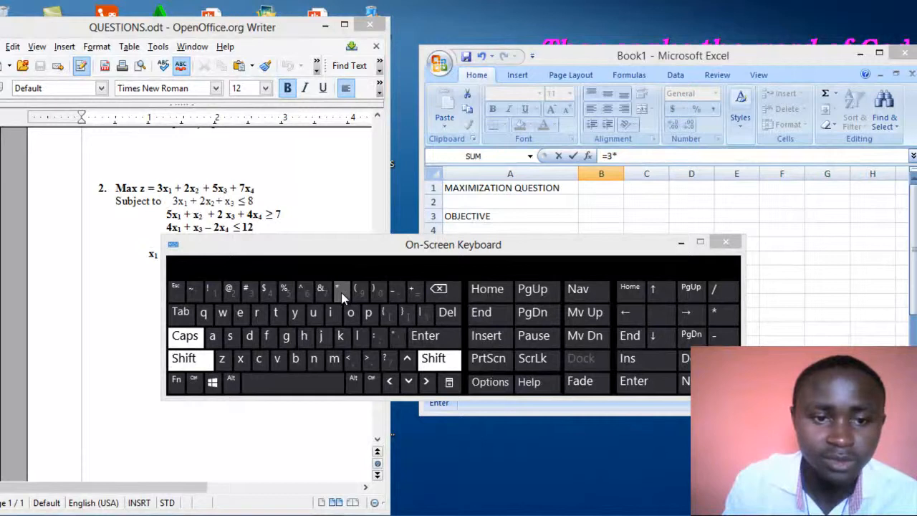
Turn off Caps on the On-Screen Keyboard, minimize it, and add the X1 cell reference B9 to the profit formula.
left_click(190, 343)
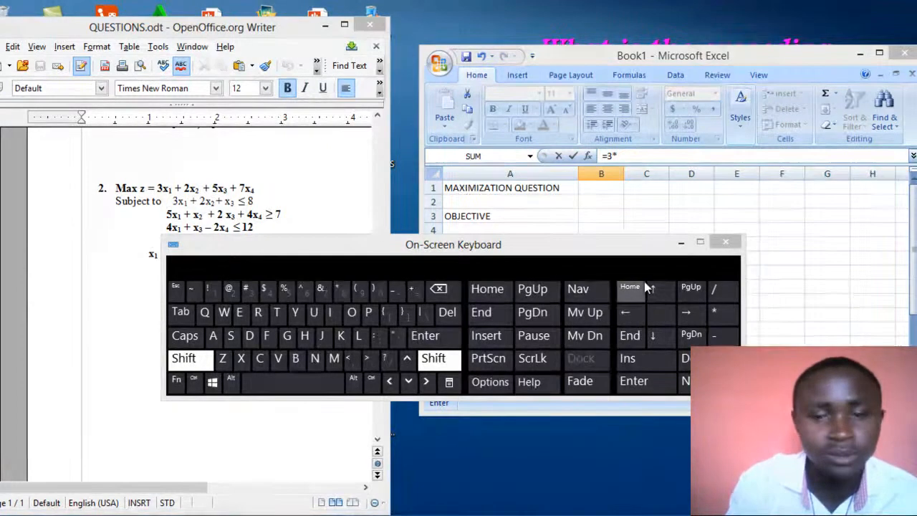
left_click(680, 243)
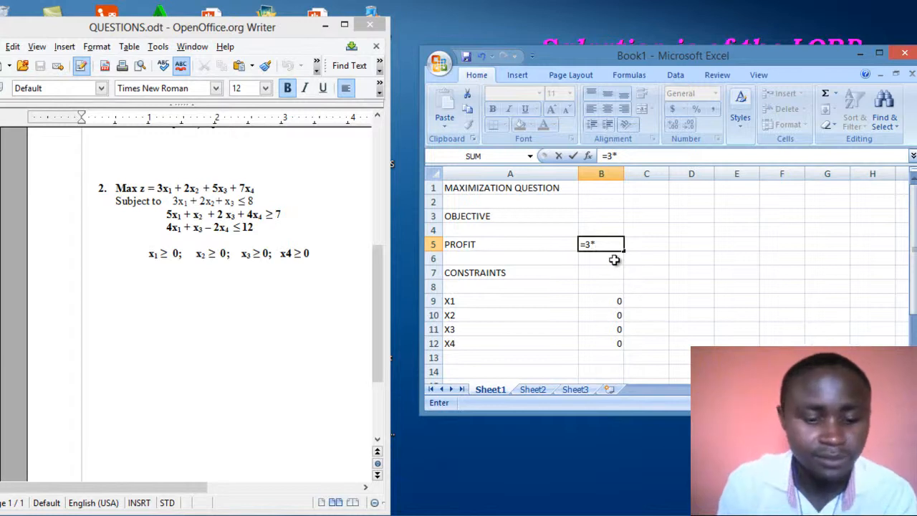
type("B9")
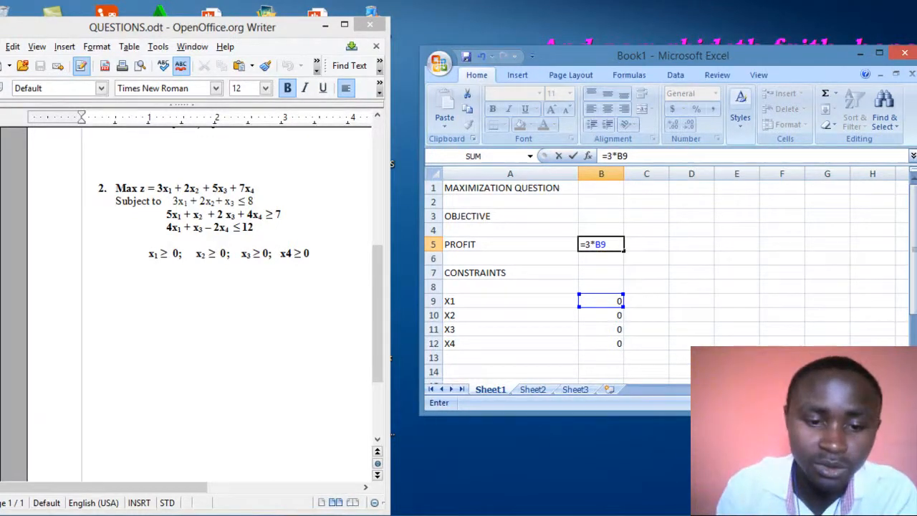
Restore the On-Screen Keyboard to locate the plus sign on its Shift layer, and minimize it again.
right_click(326, 514)
left_click(335, 466)
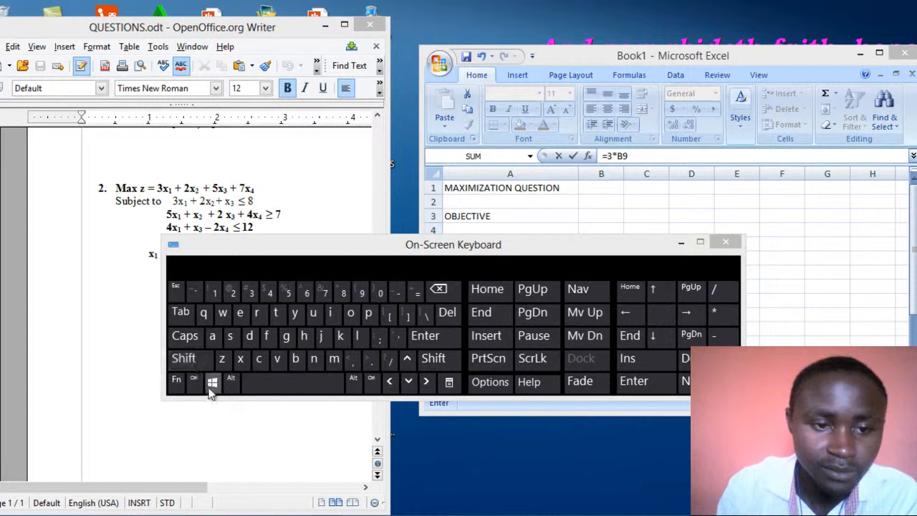
left_click(194, 365)
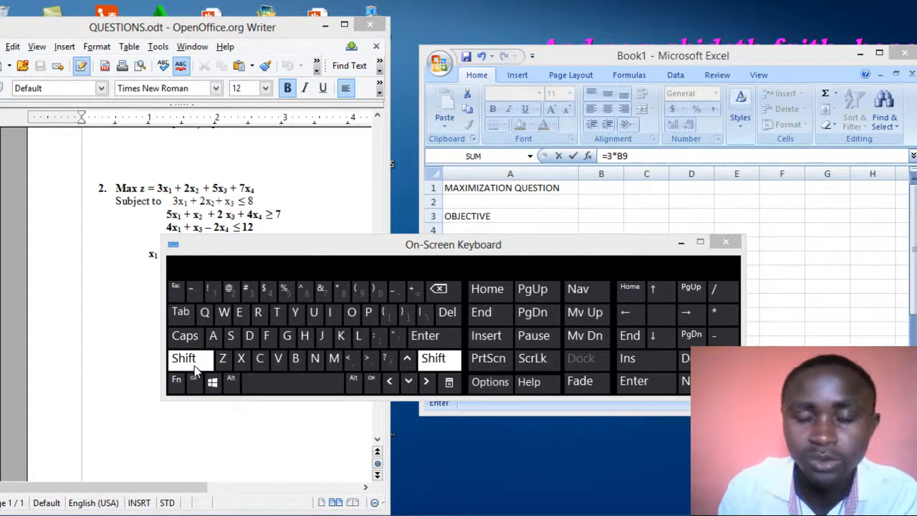
left_click(418, 293)
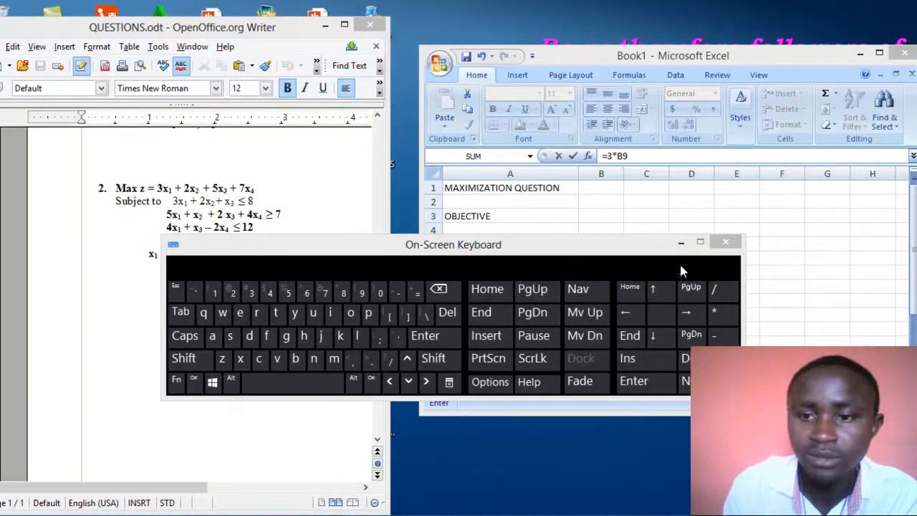
left_click(682, 242)
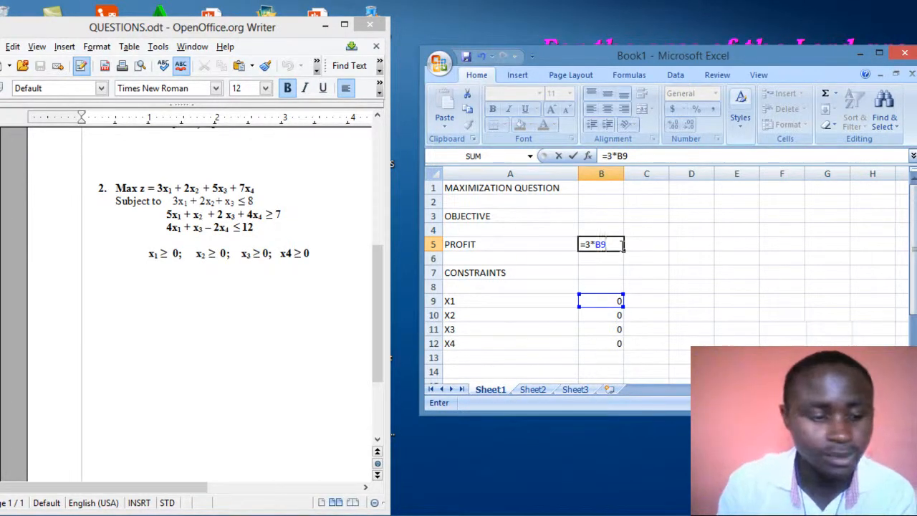
Extend the profit formula in B5 with the X2 term "+2*b10".
type("+")
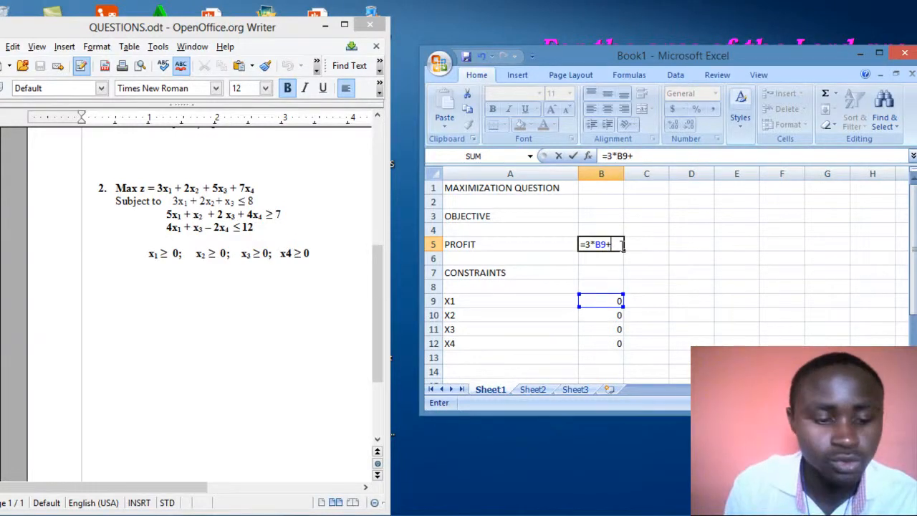
type("2")
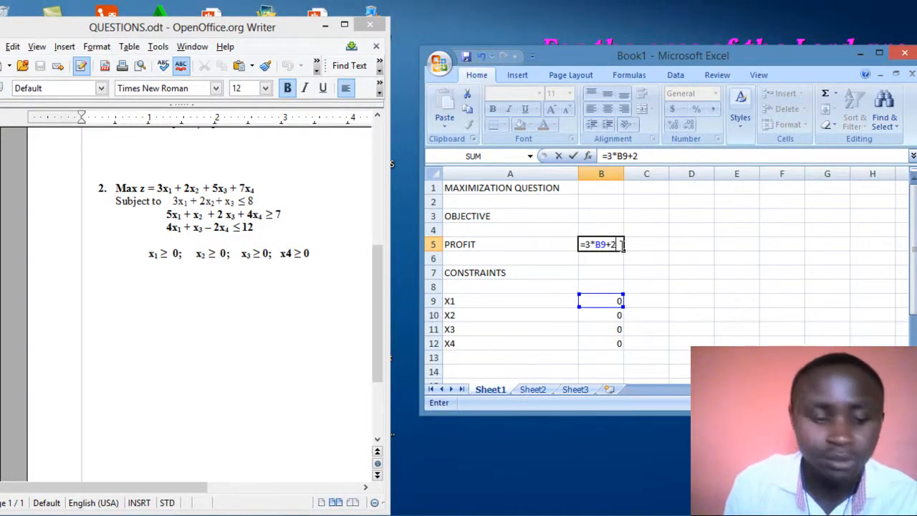
type("*")
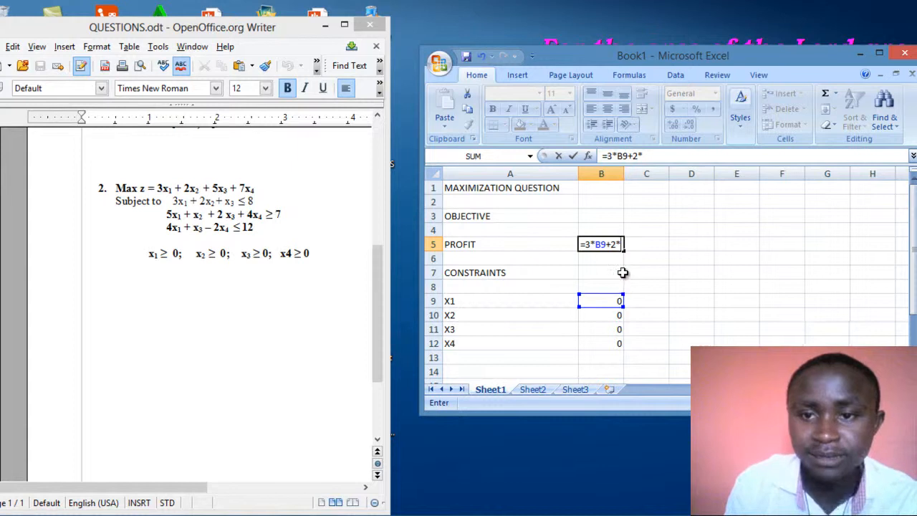
type("b")
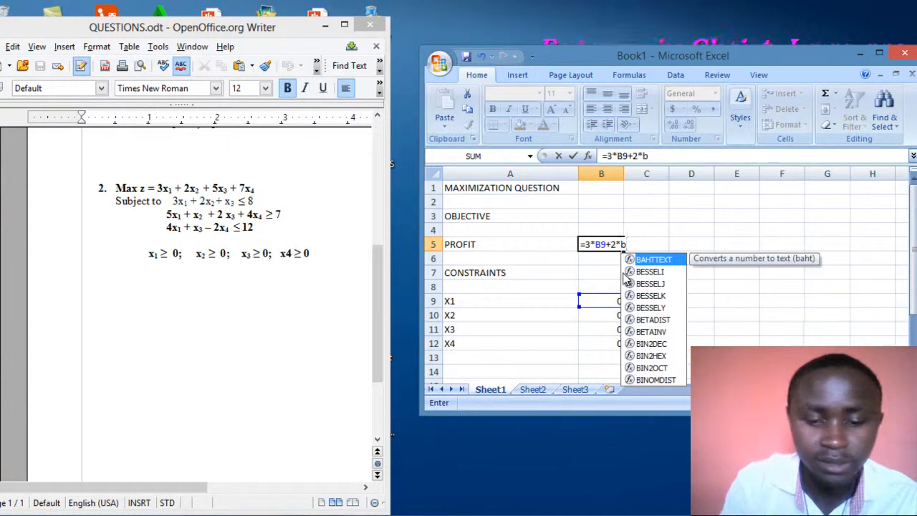
type("10")
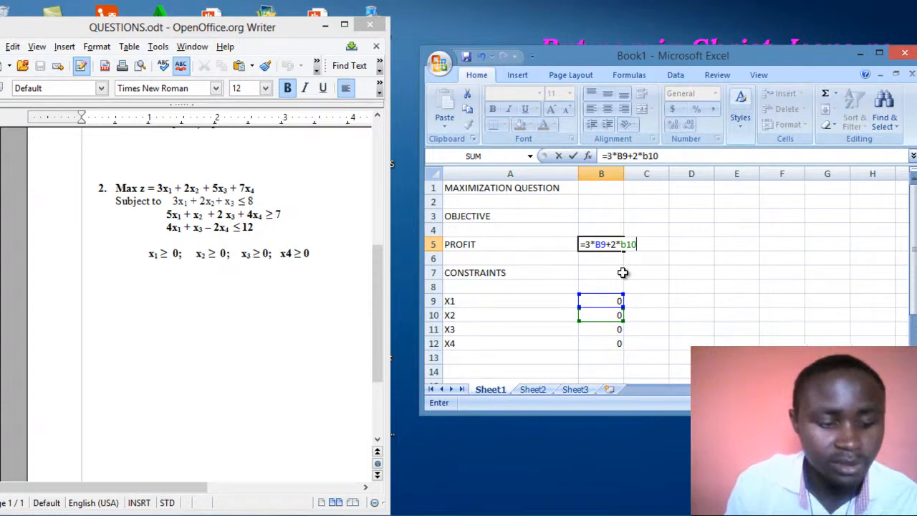
Append the X3 term "+5*b11" to the profit formula in B5.
type("+")
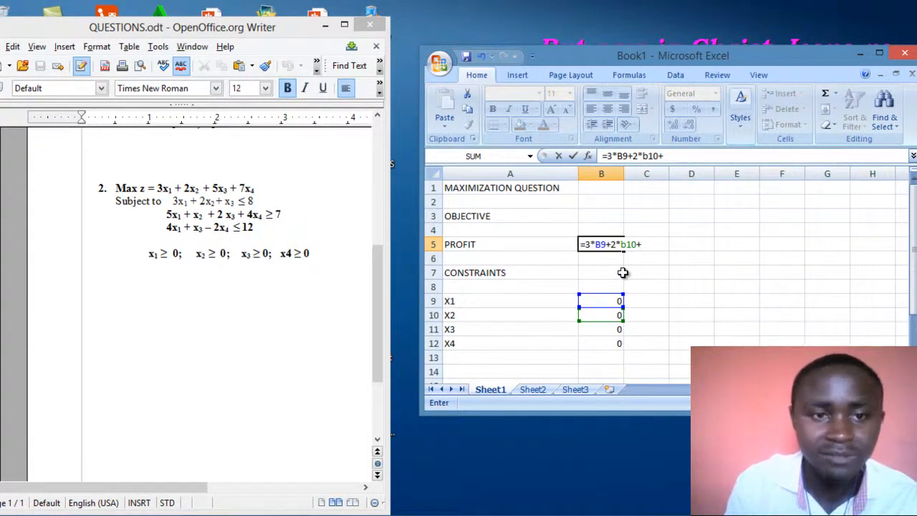
type("5")
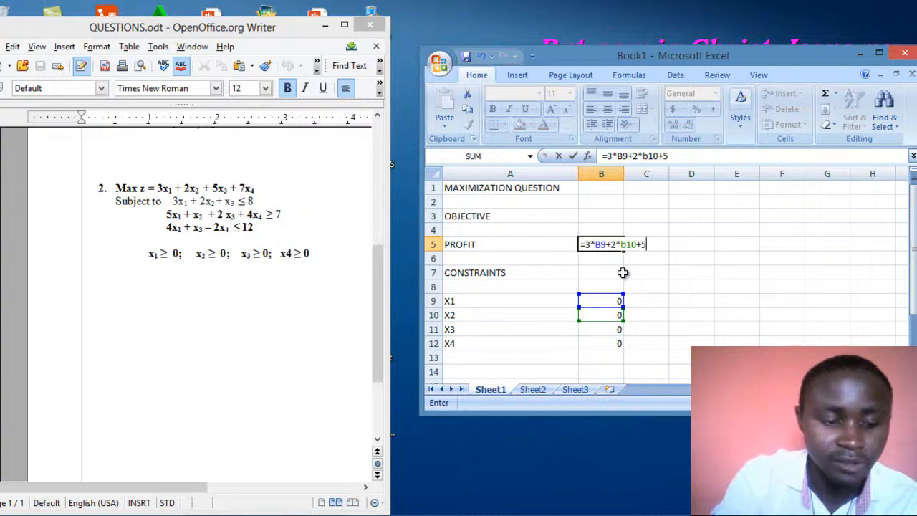
type("*")
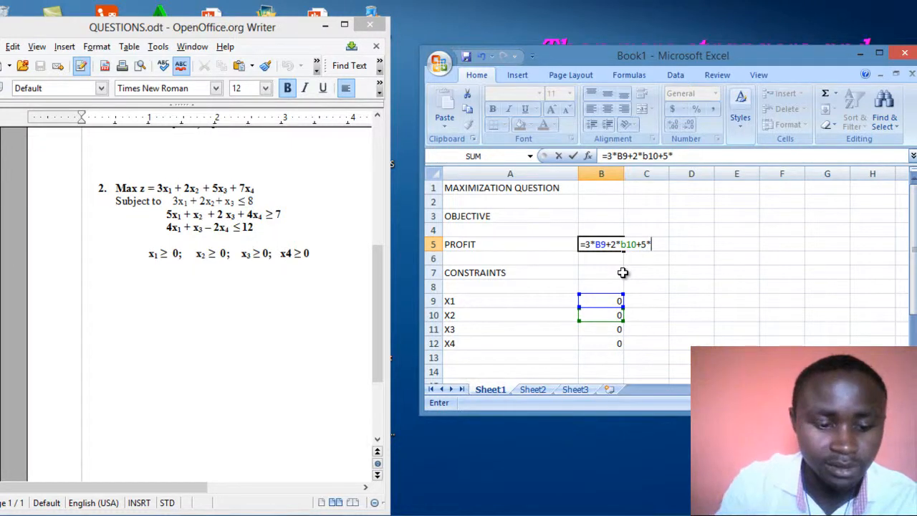
type("b11")
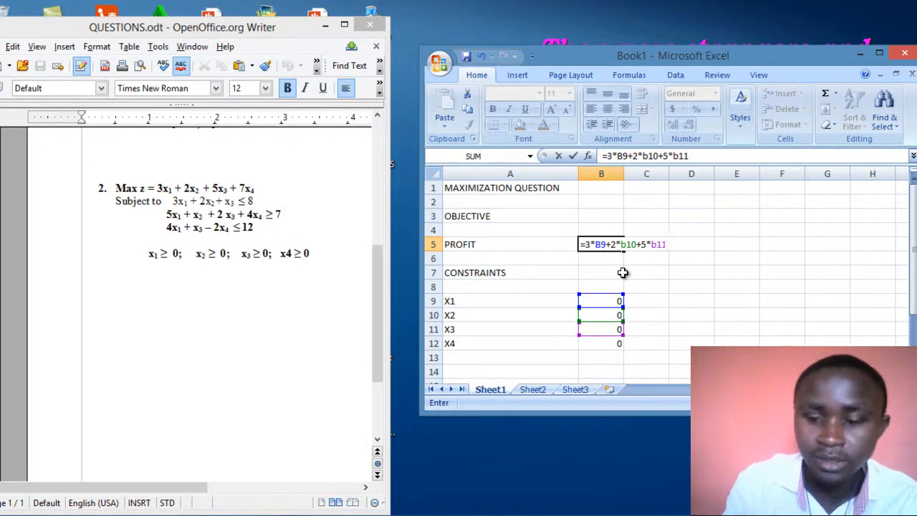
Complete the profit formula with the X4 term "+7*b12", commit it, and reselect B5 to review it.
type("+")
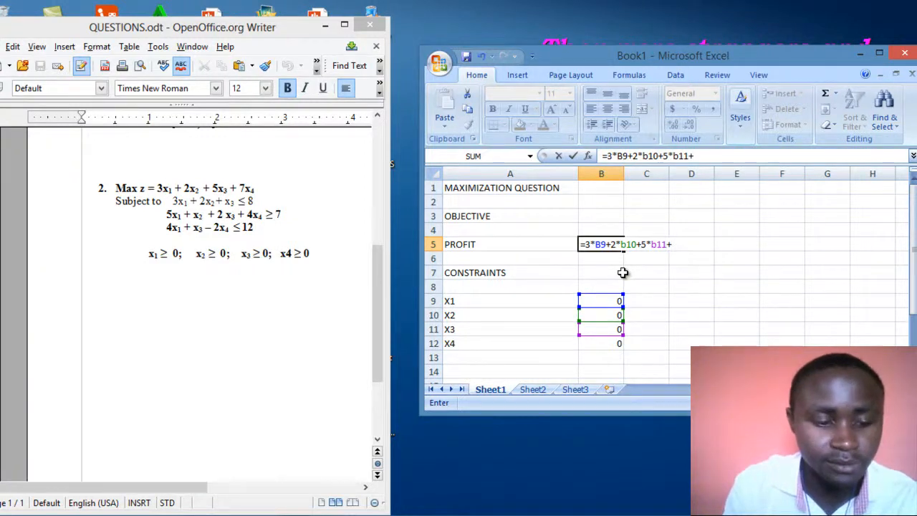
type("7")
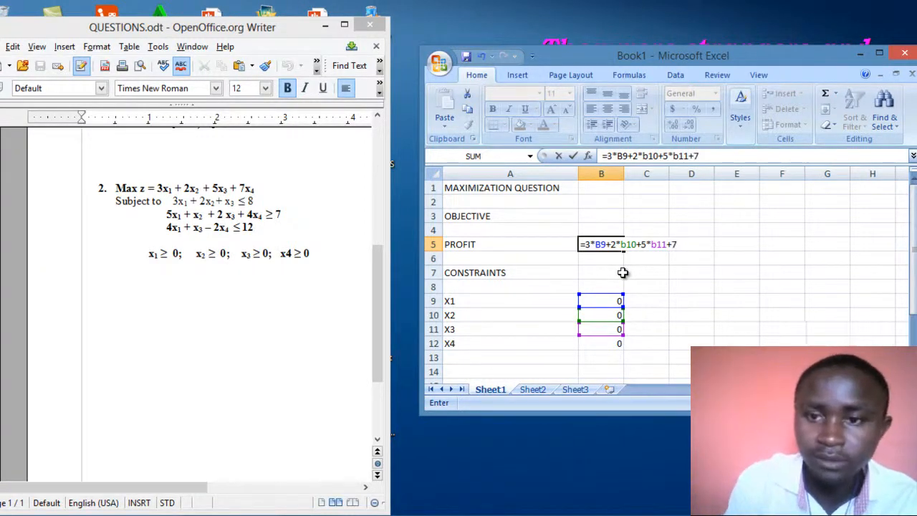
type("*")
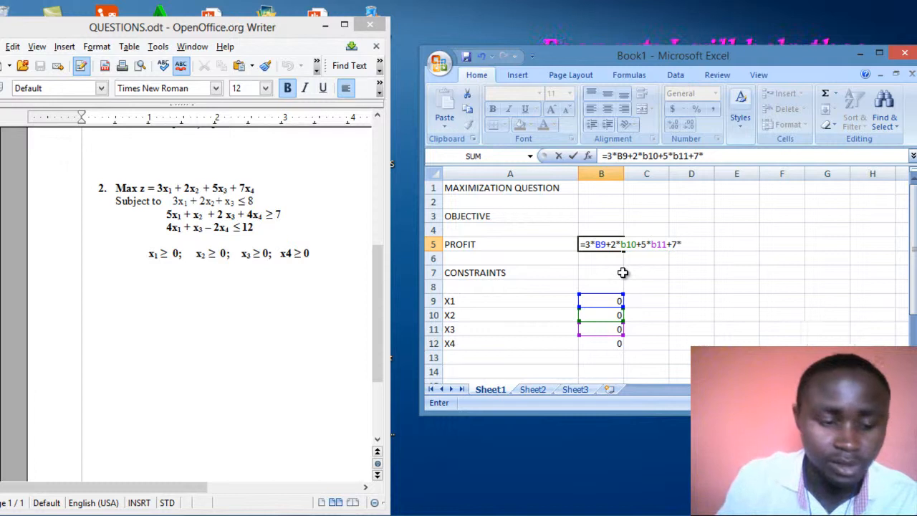
type("b12")
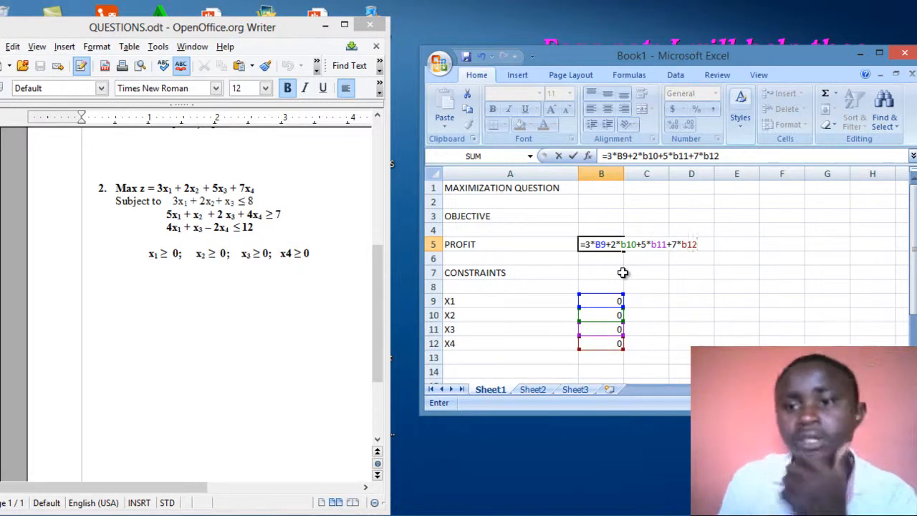
key("Return")
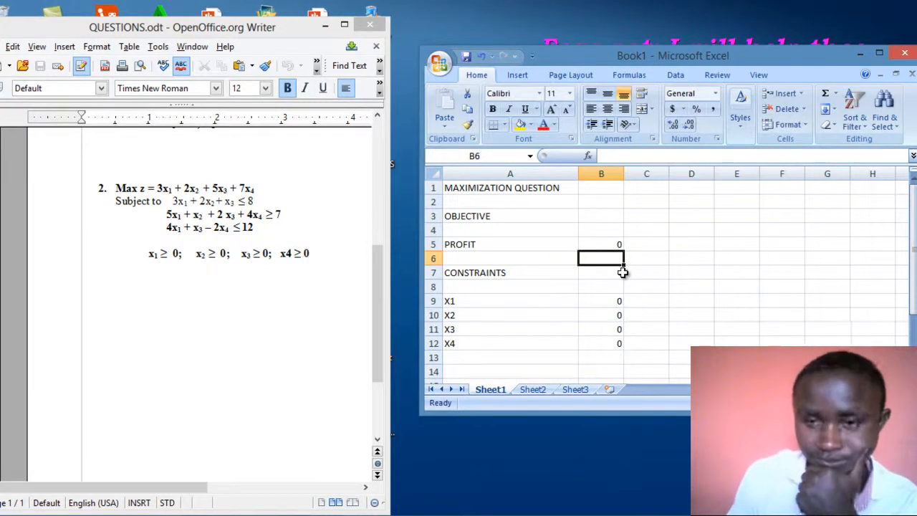
left_click(611, 246)
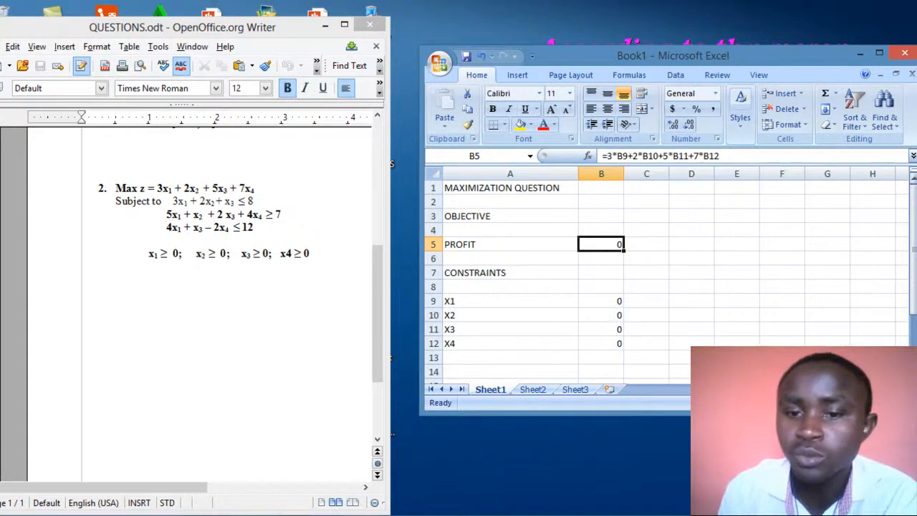
Enter the heading "SUBJECT TO" in cell A14 below the variables and select the adjacent cell B14.
scroll(666, 279, "down", 2)
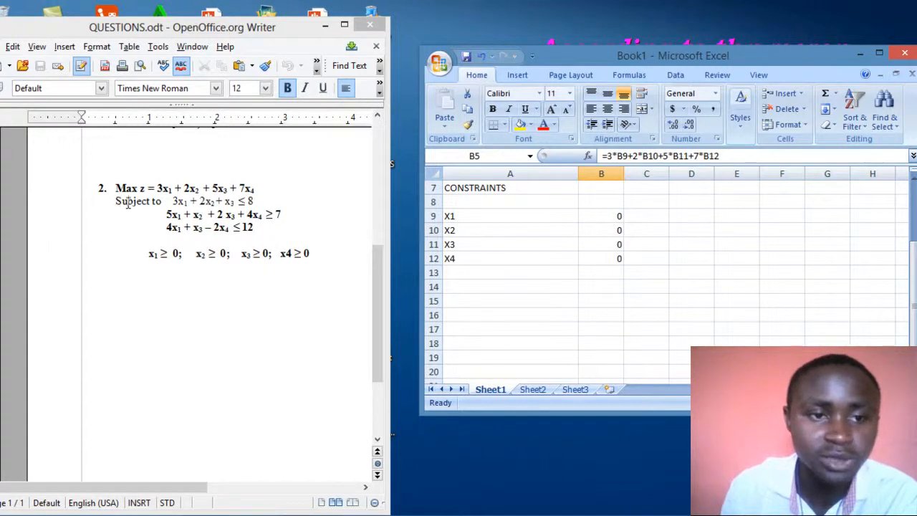
left_click(458, 288)
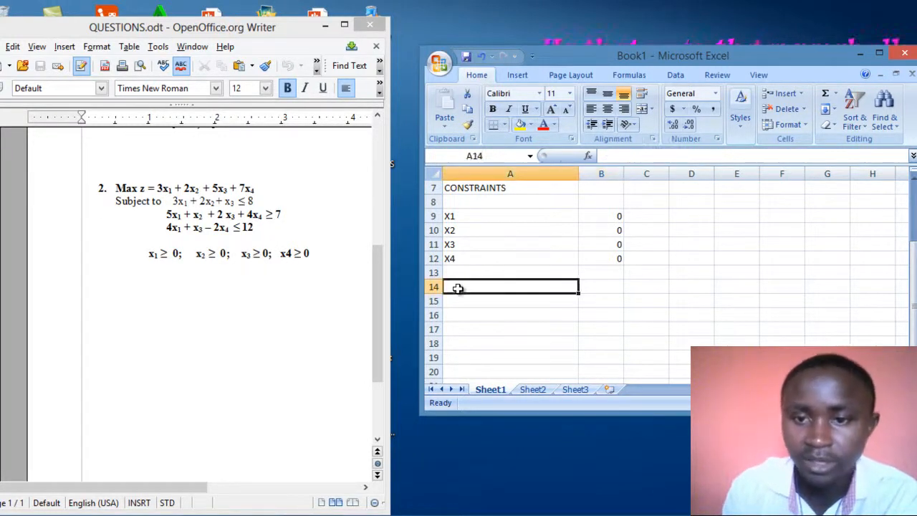
type("SUBJECT TO")
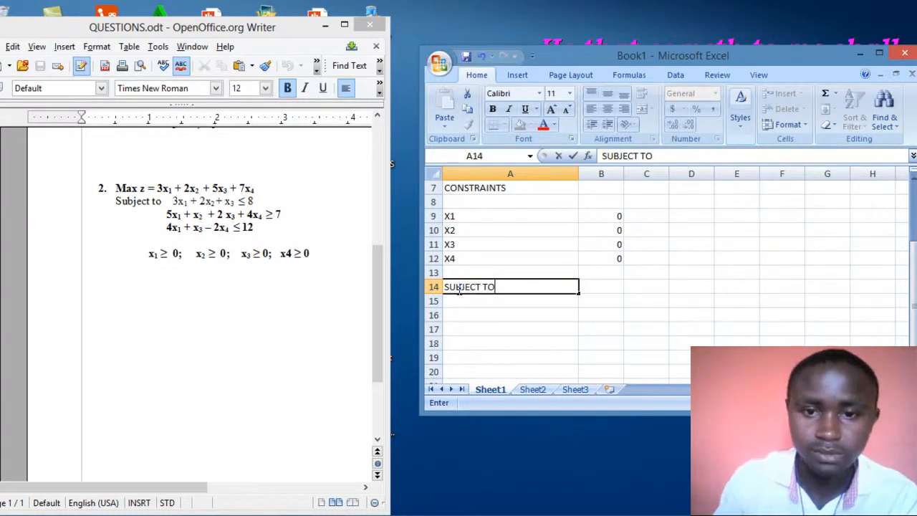
key("Return")
key("Return")
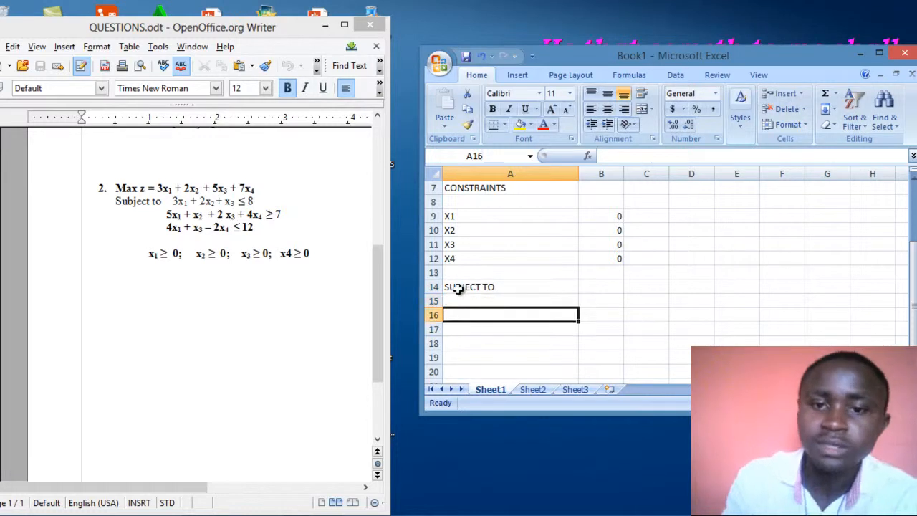
left_click(601, 289)
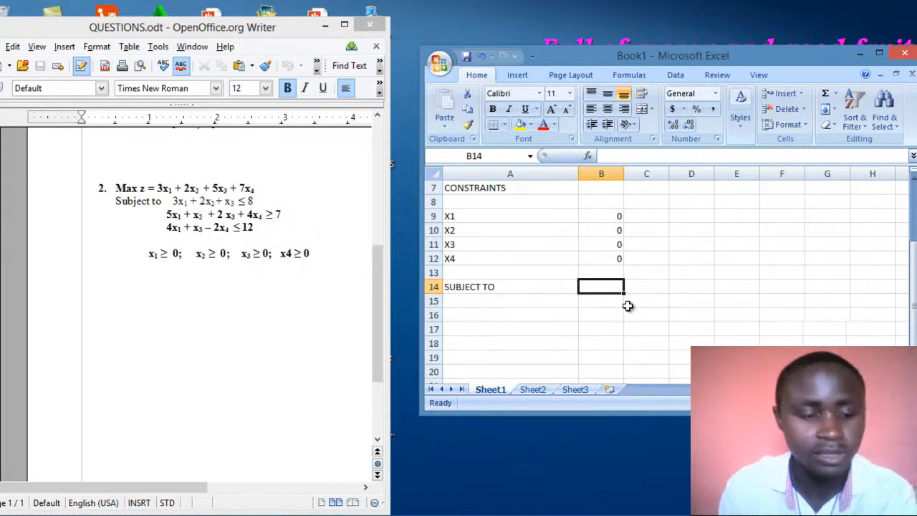
type("3")
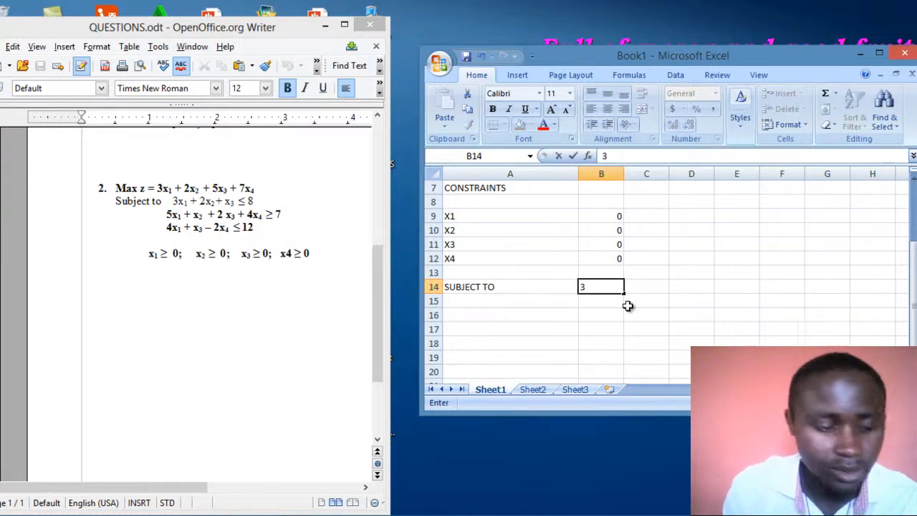
type("*")
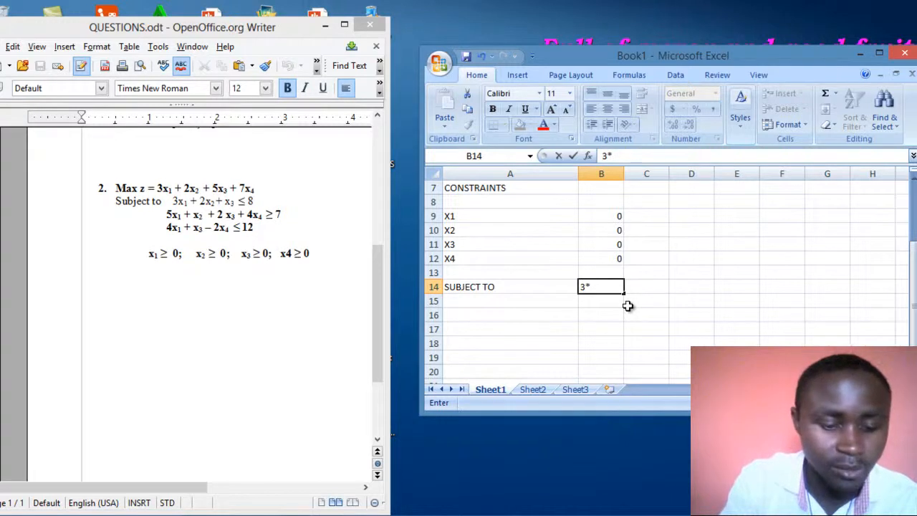
type("B")
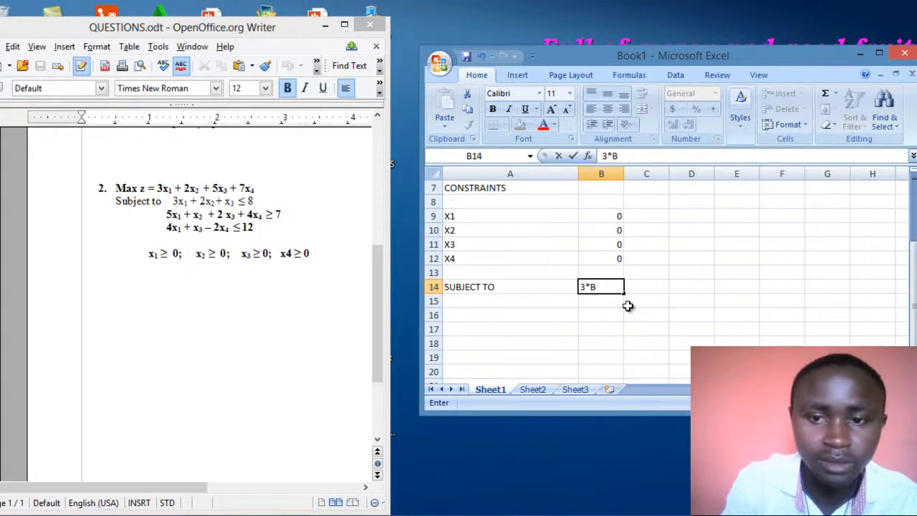
key("BackSpace")
key("BackSpace")
key("BackSpace")
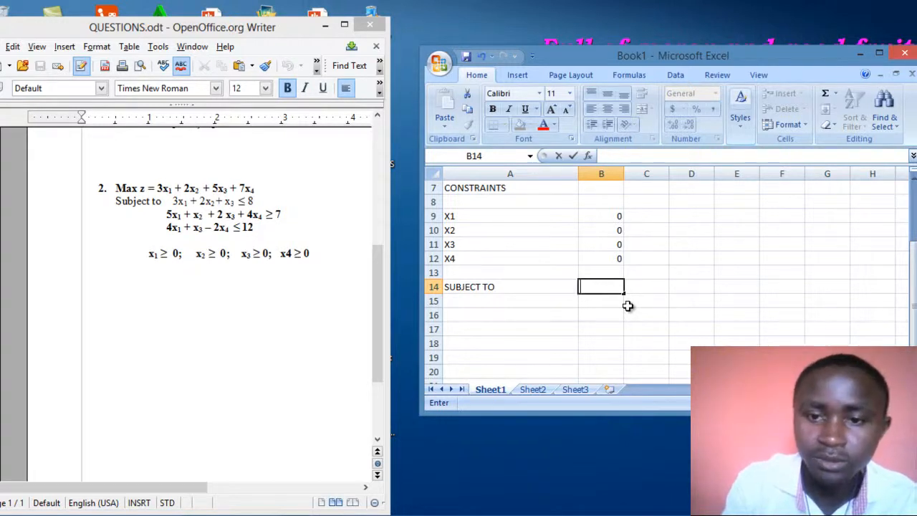
Begin the first constraint formula in B14 with the X1 and X2 terms "=3*B9+2*B10".
type("=")
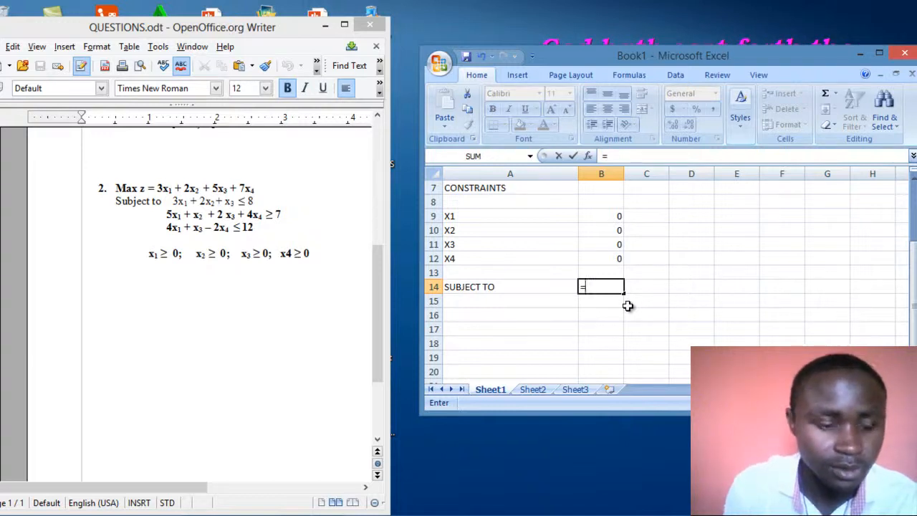
type("3")
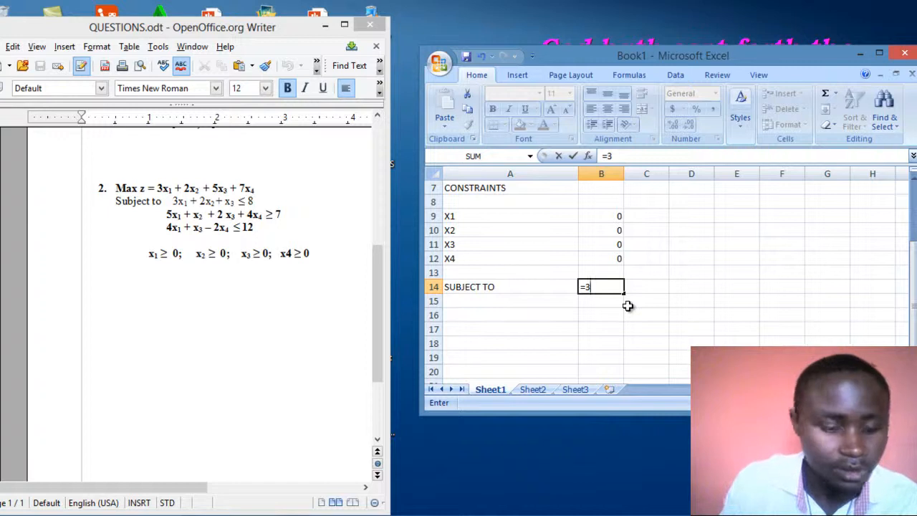
type("*")
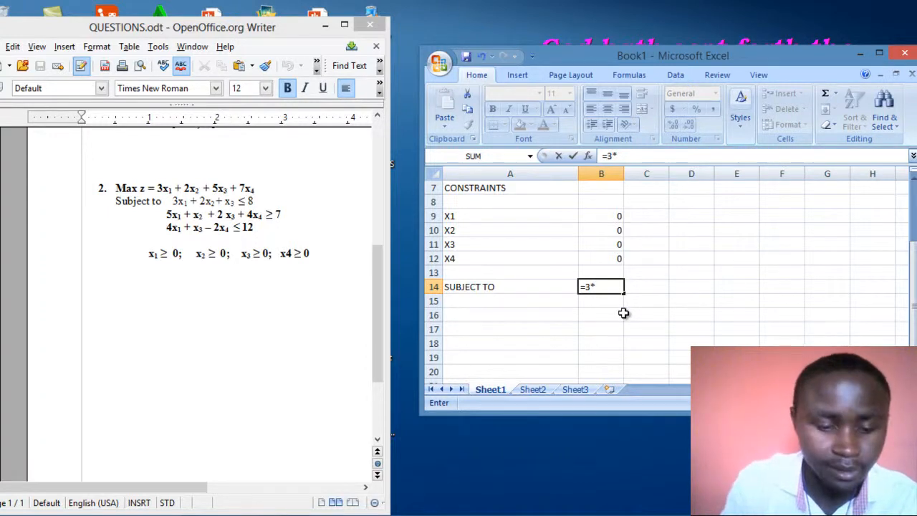
type("B9")
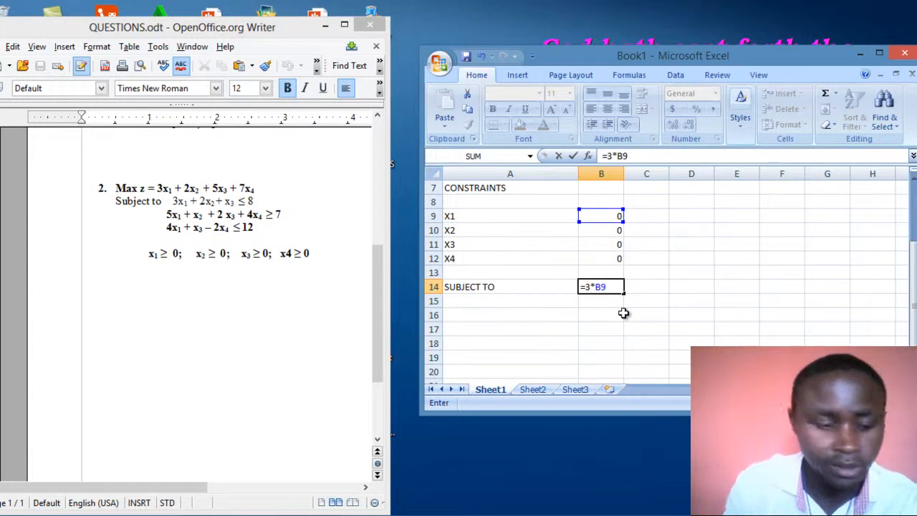
type("+")
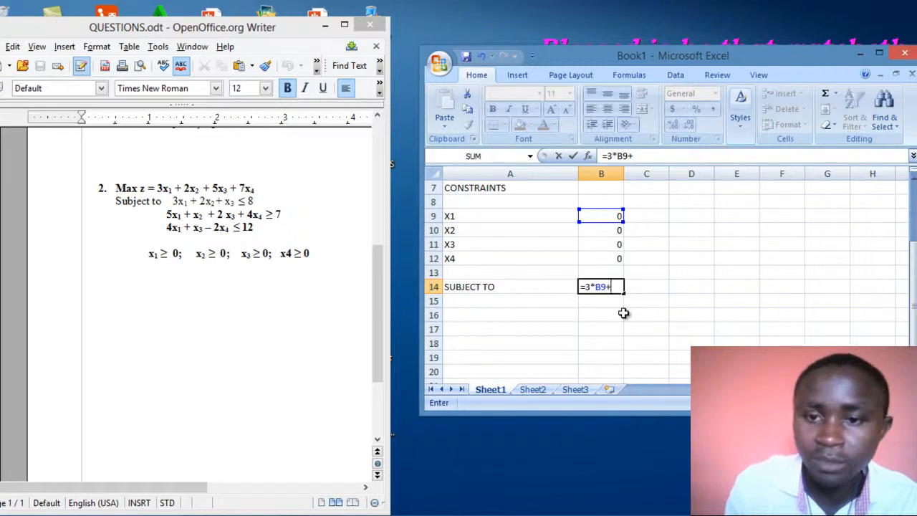
type("2")
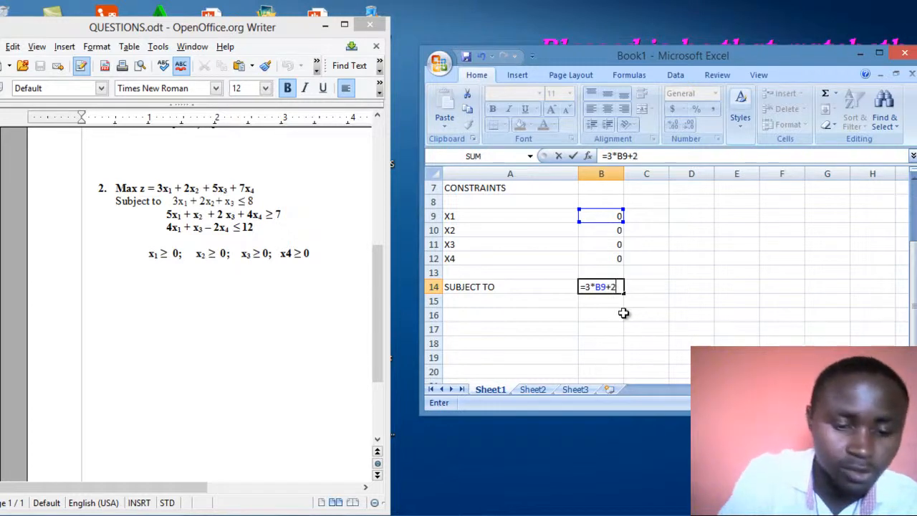
type("*B10")
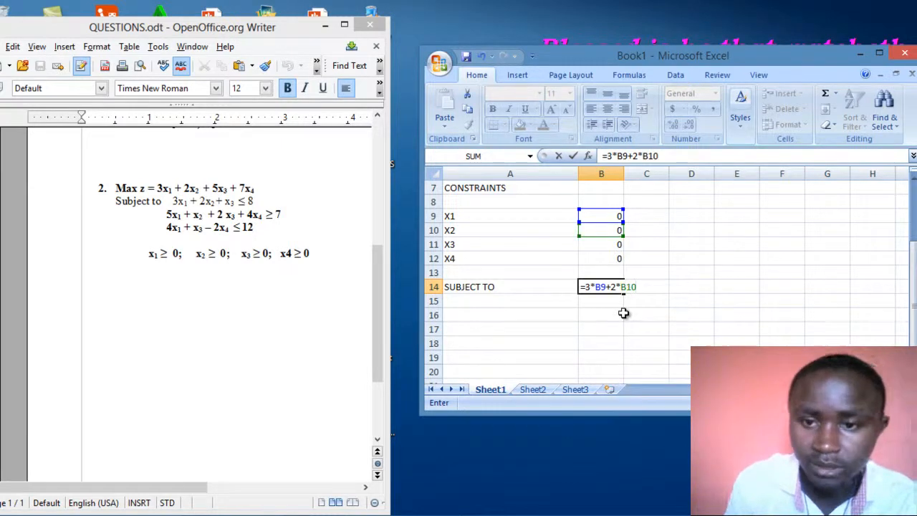
Complete the first constraint formula in B14 with the terms "+B11+7*B12" and commit it.
type("+")
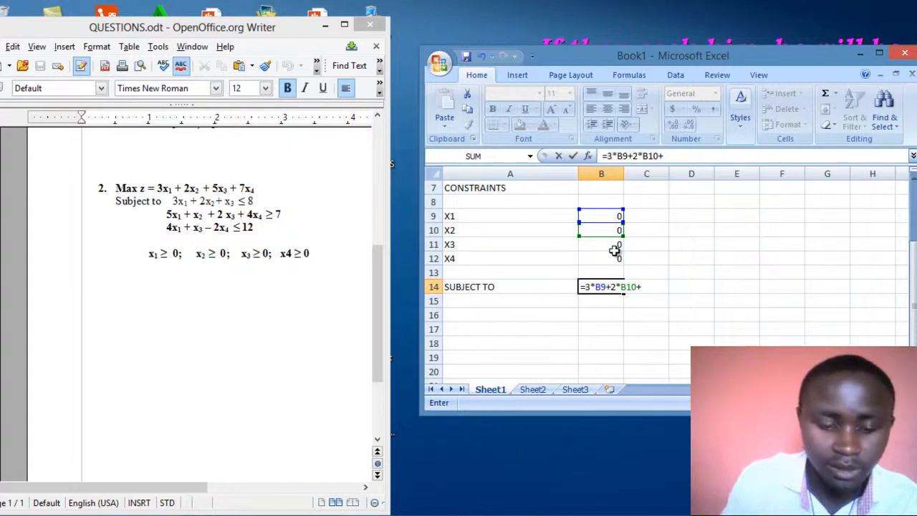
type("B")
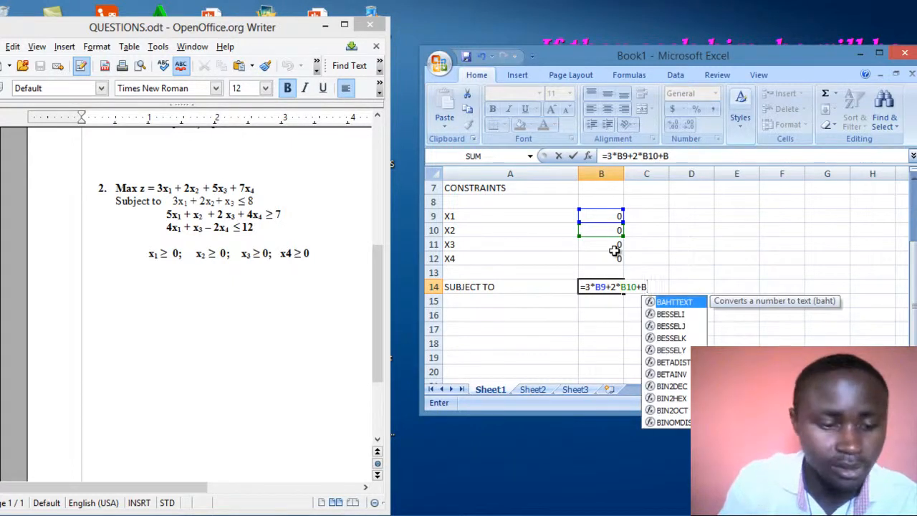
type("11")
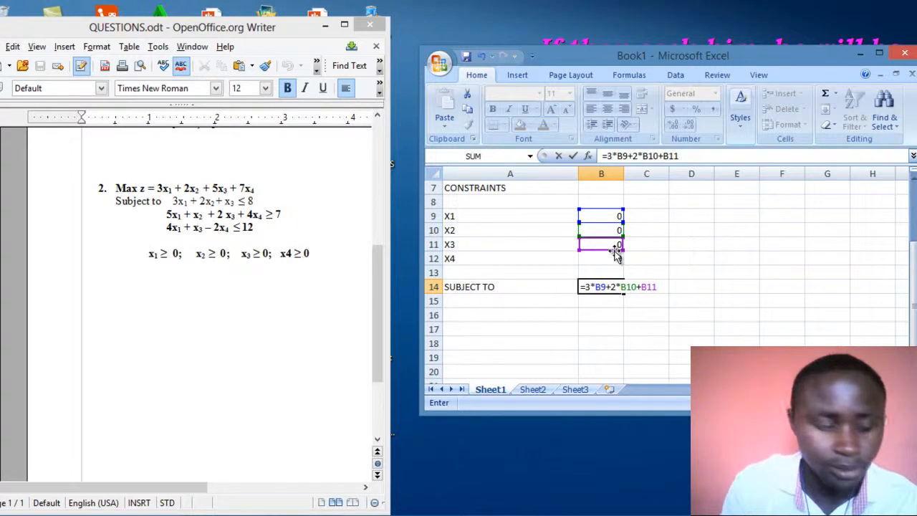
type("+")
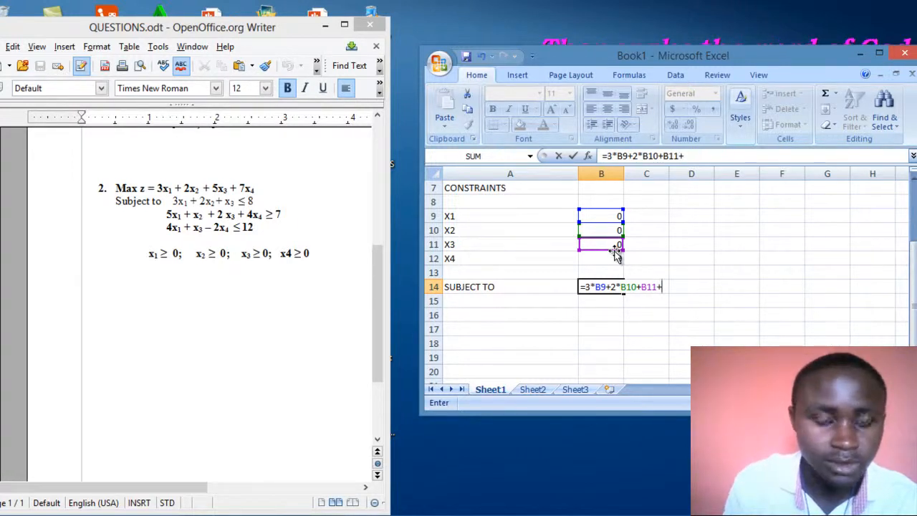
type("7")
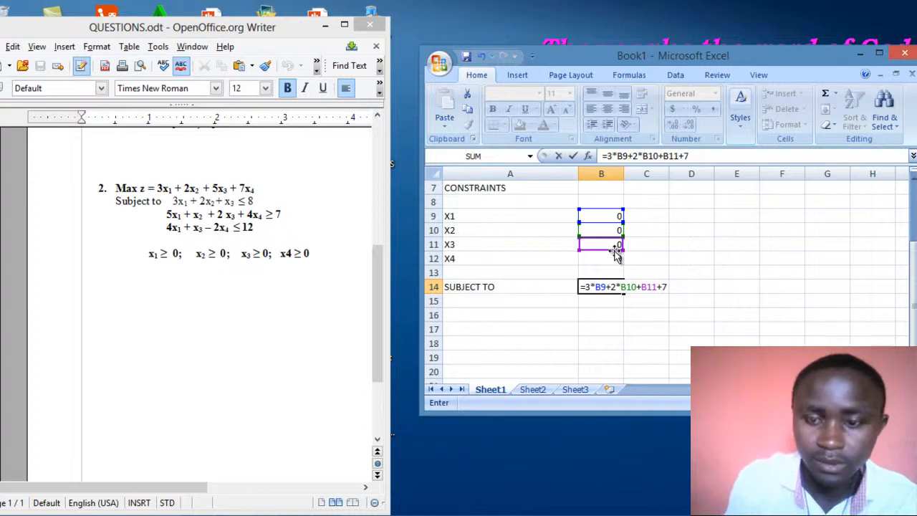
type("*")
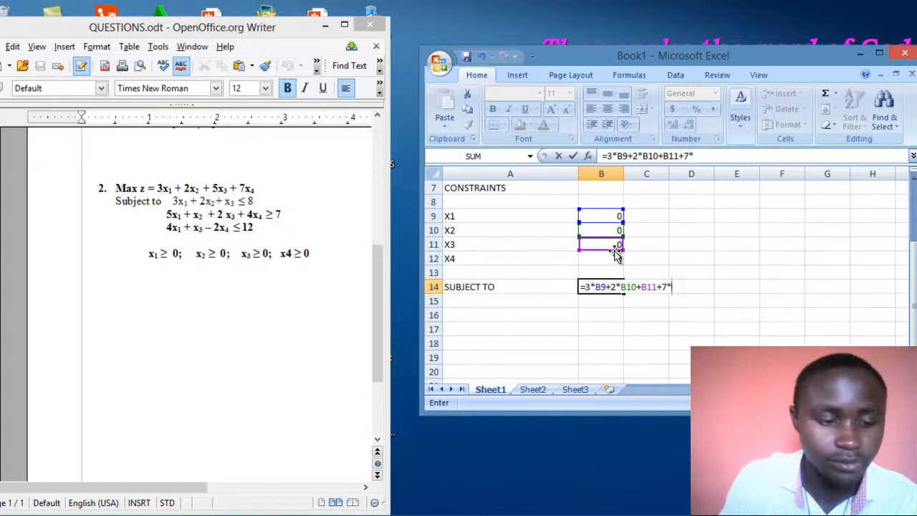
type("B12")
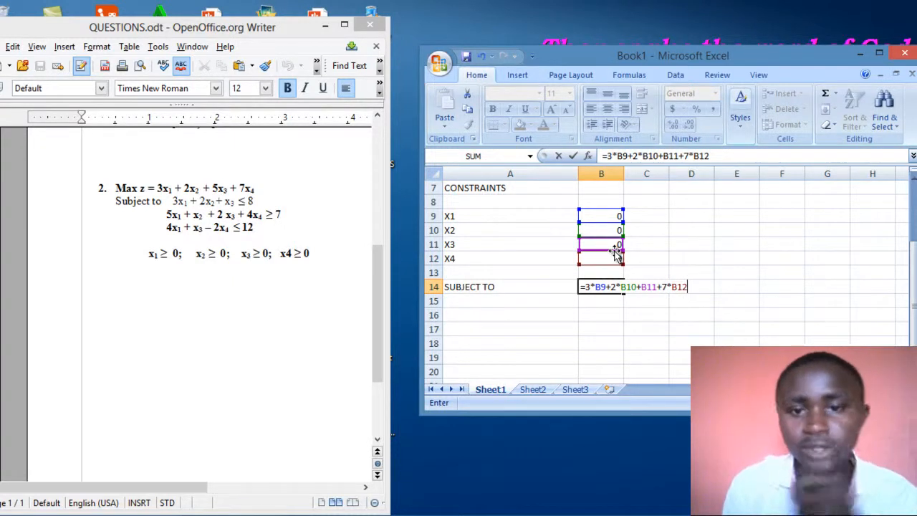
key("Return")
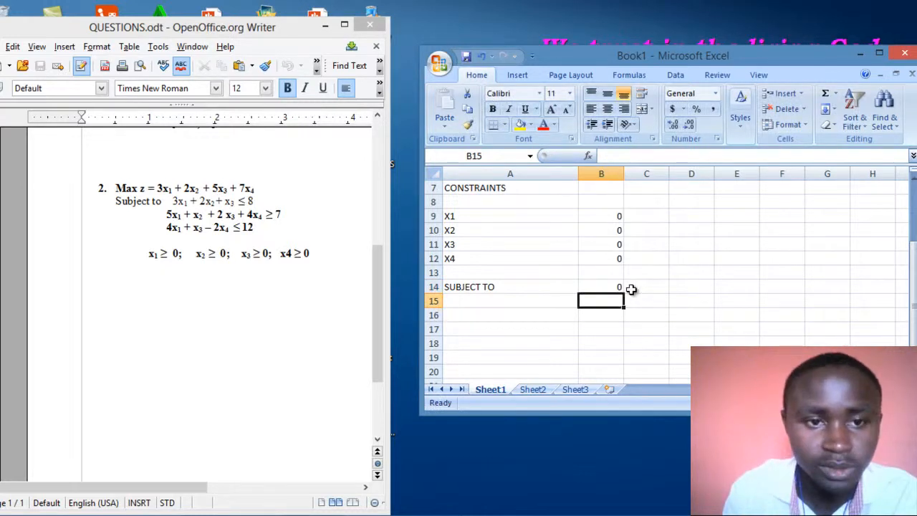
Enter the first constraint's limit, 8, in cell C14 beside its formula.
left_click(642, 289)
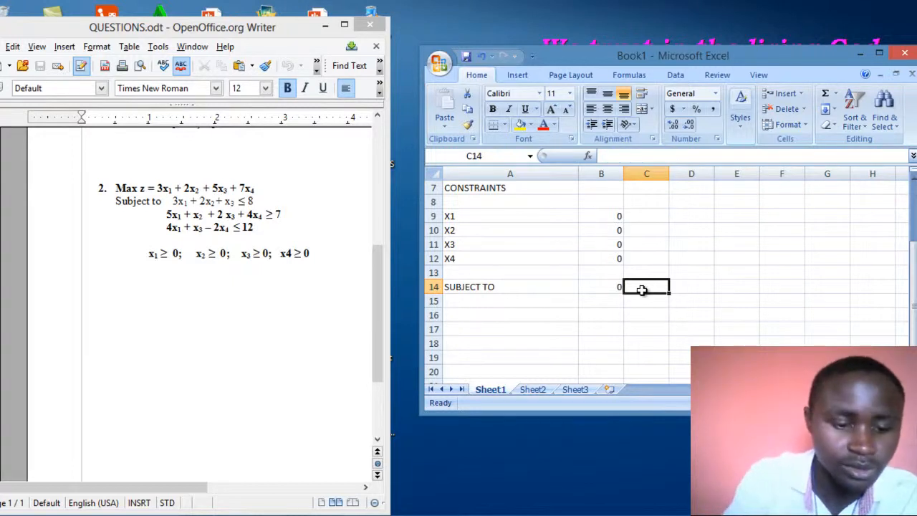
type("8")
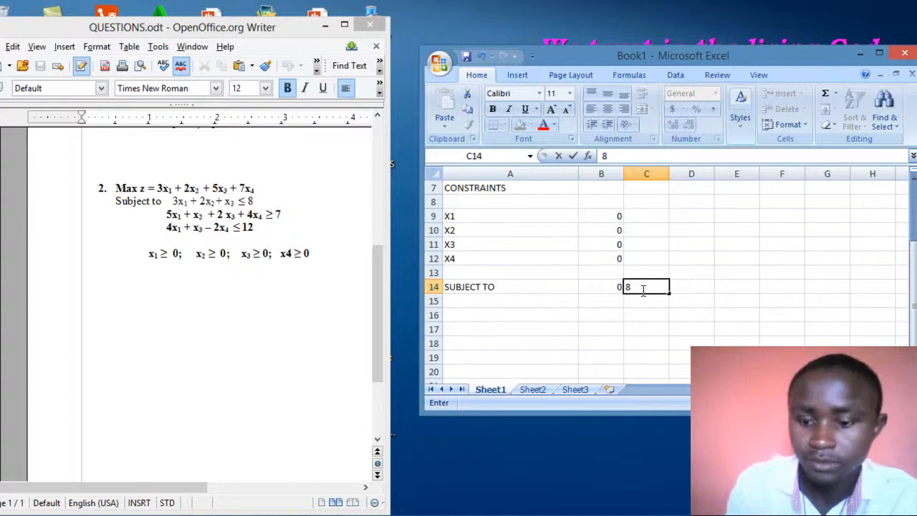
key("Return")
Begin the second constraint formula in B15 with the X1 and X2 terms "=5*B9+B10".
left_click(606, 301)
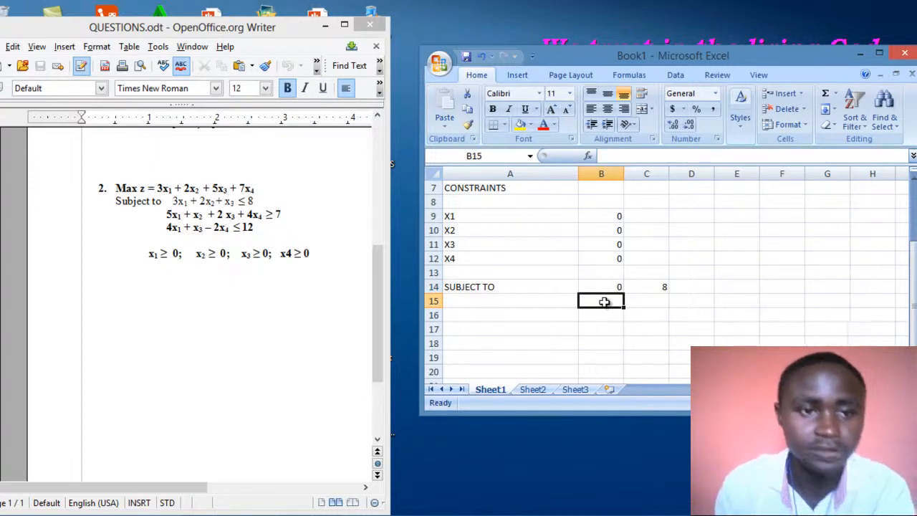
type("5")
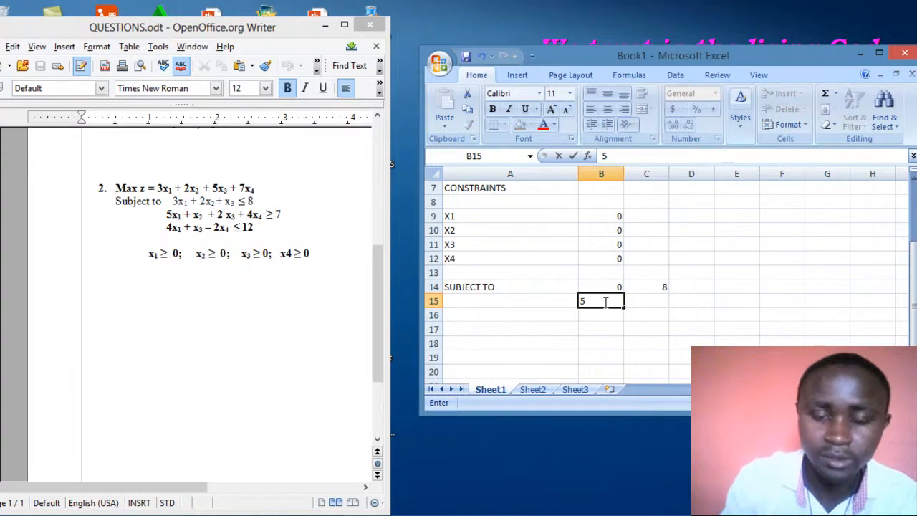
key("BackSpace")
type("=")
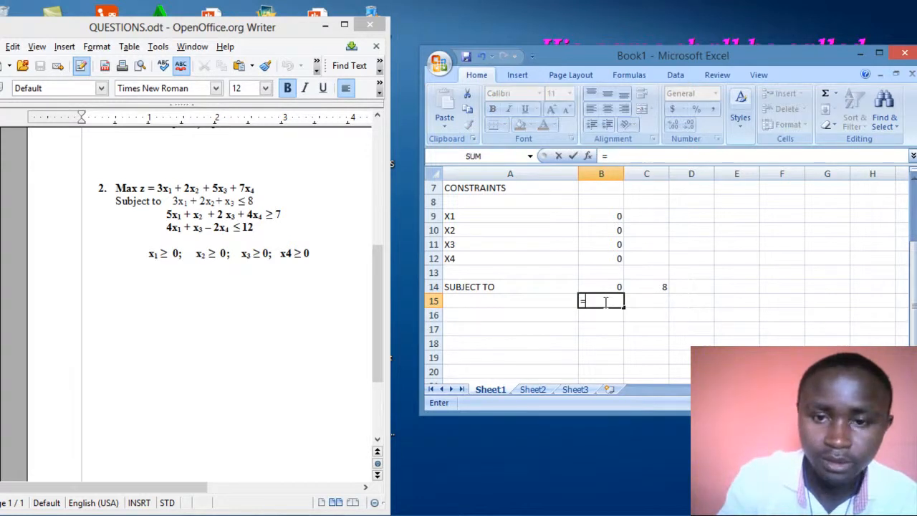
type("5")
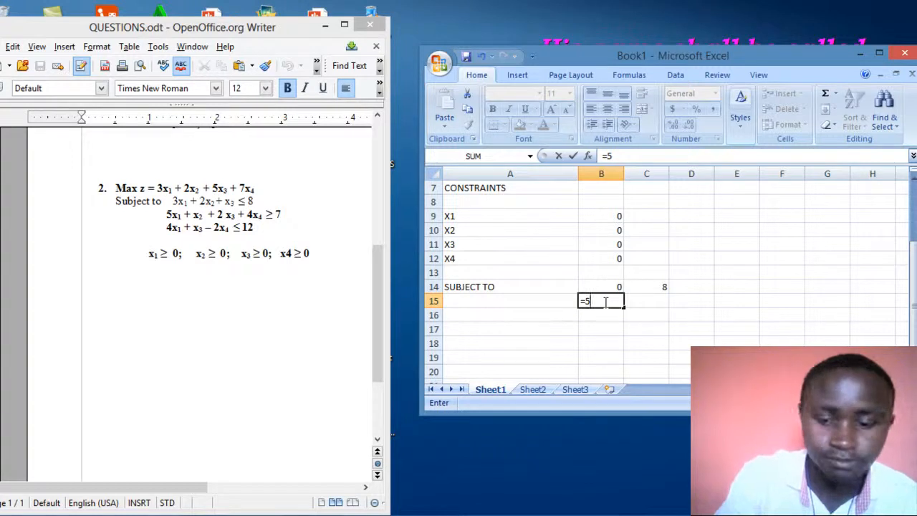
type("*")
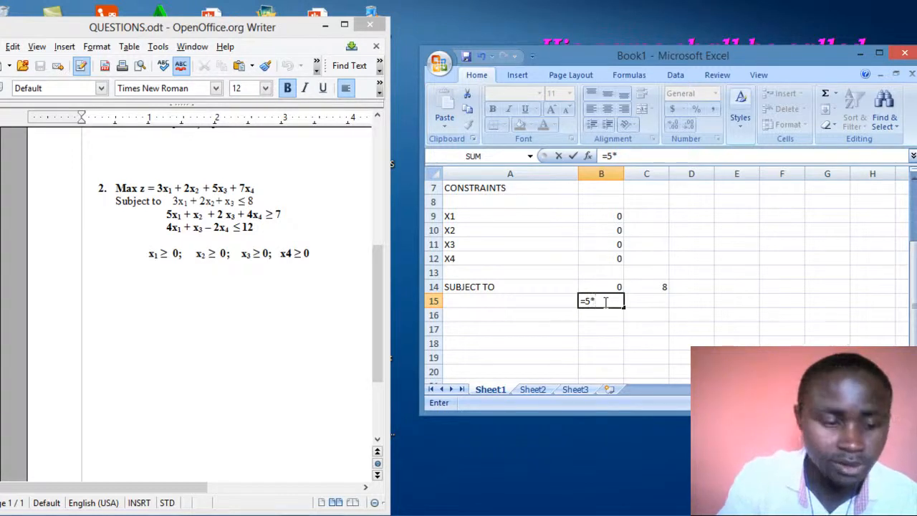
type("B")
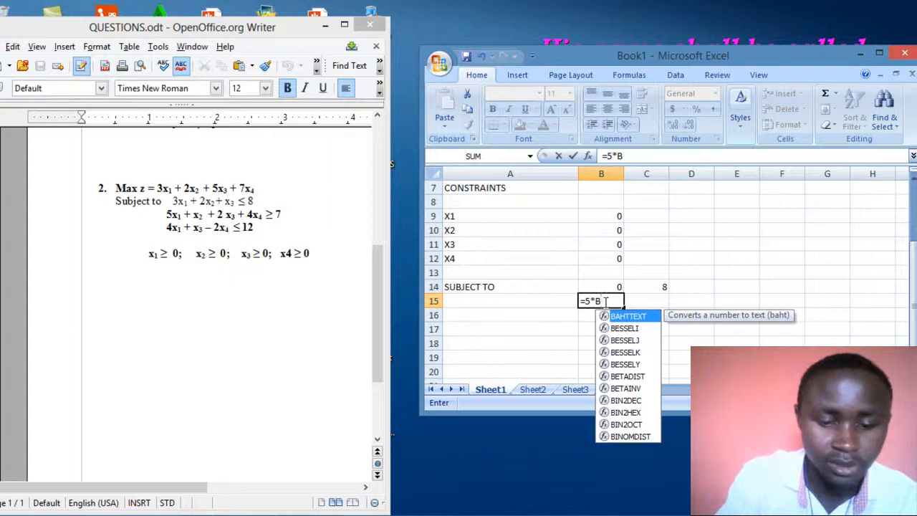
type("9")
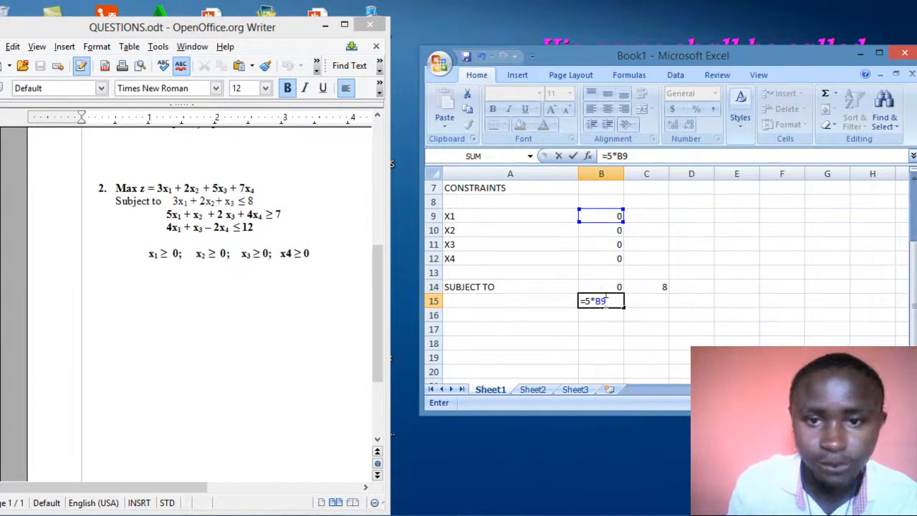
type("+")
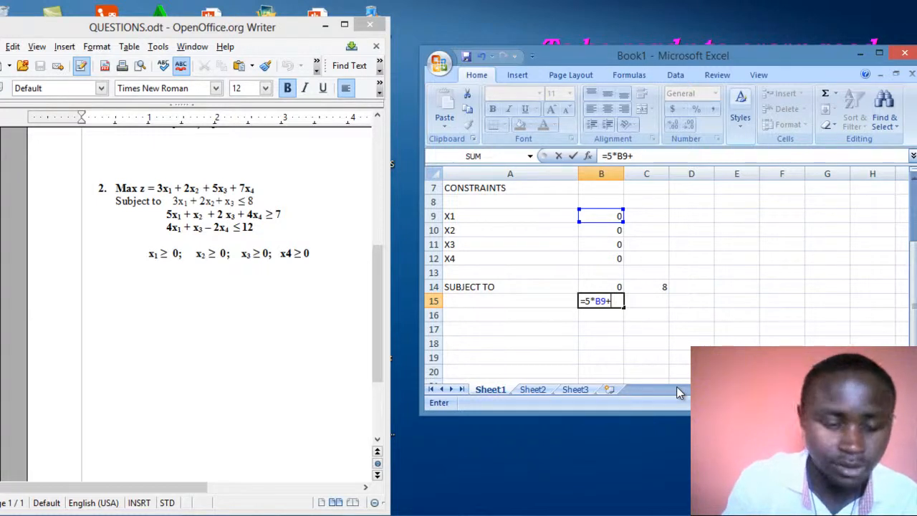
type("B10")
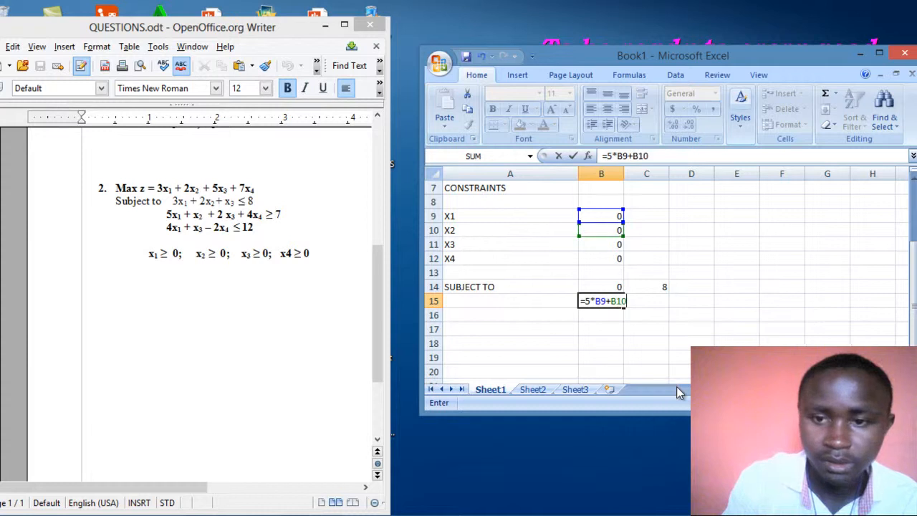
Extend the second constraint formula in B15 with the X3 term "+2*B11".
type("+")
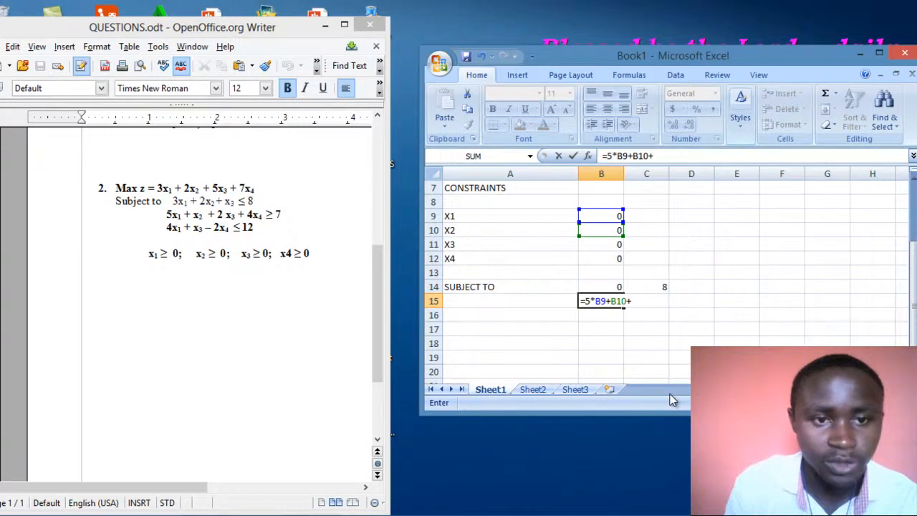
type("2")
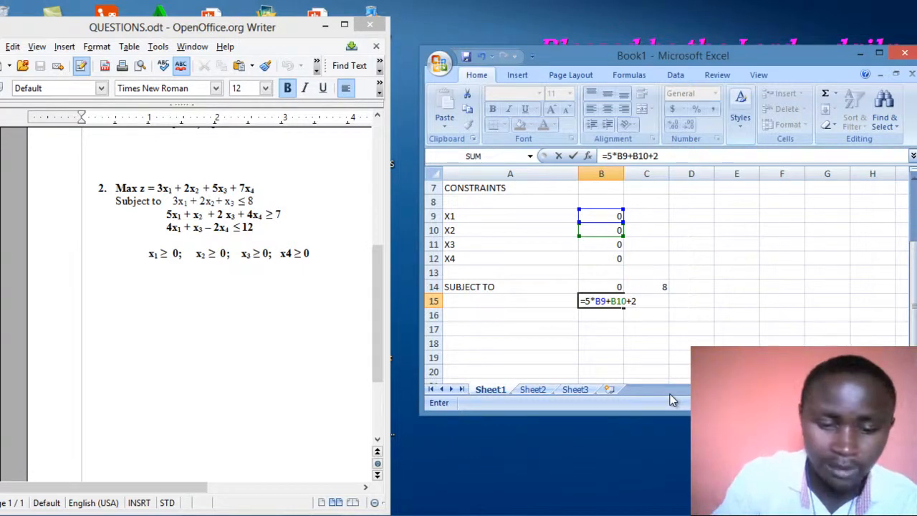
type("*B")
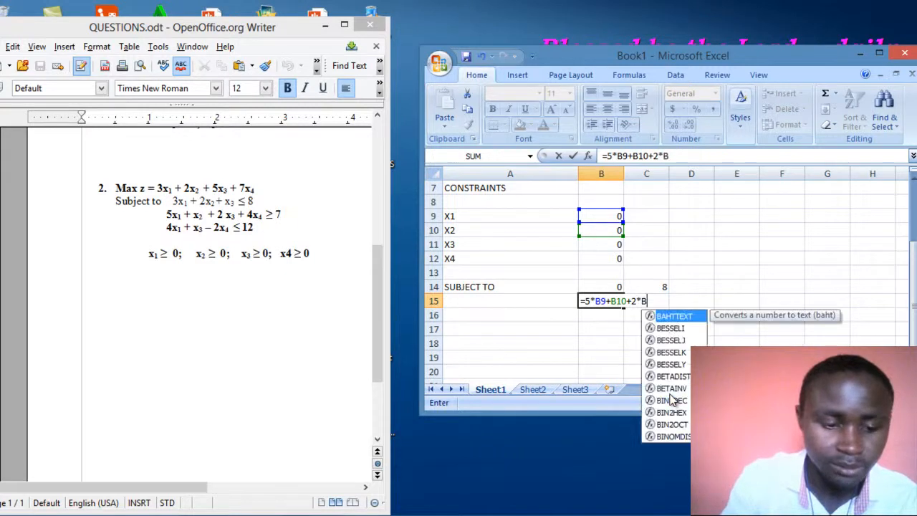
type("11")
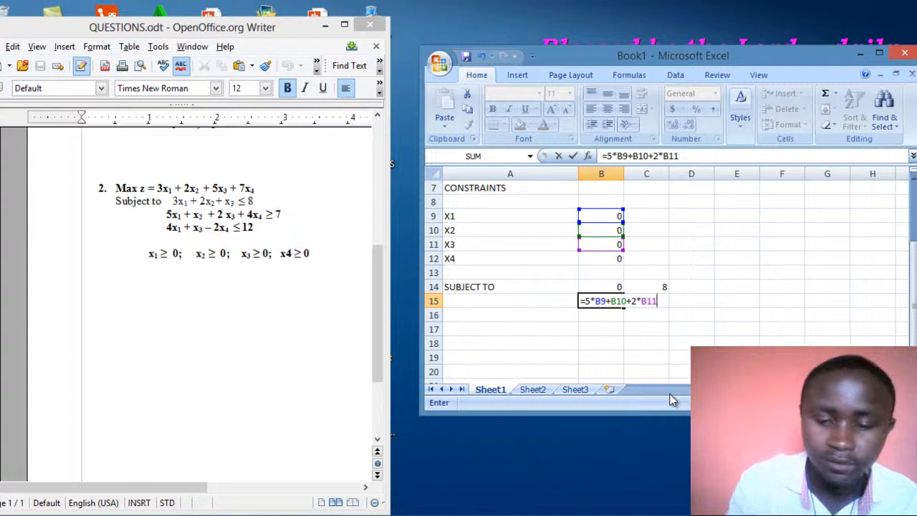
Complete the second constraint formula in B15 with the X4 term "+4*B12" and commit it.
type("+")
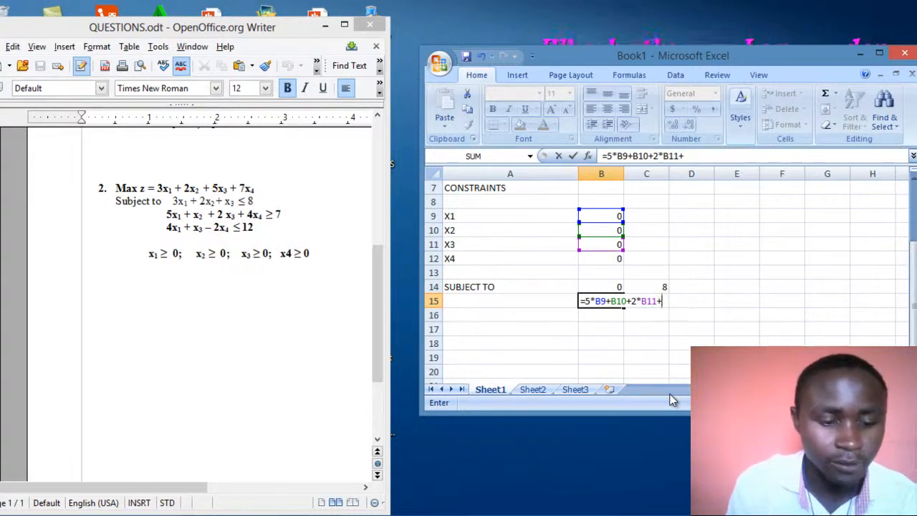
type("4")
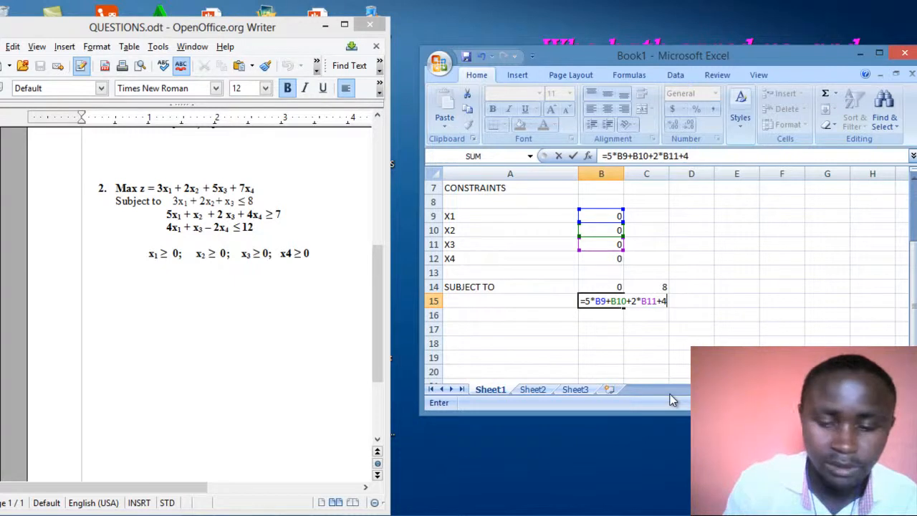
type("*")
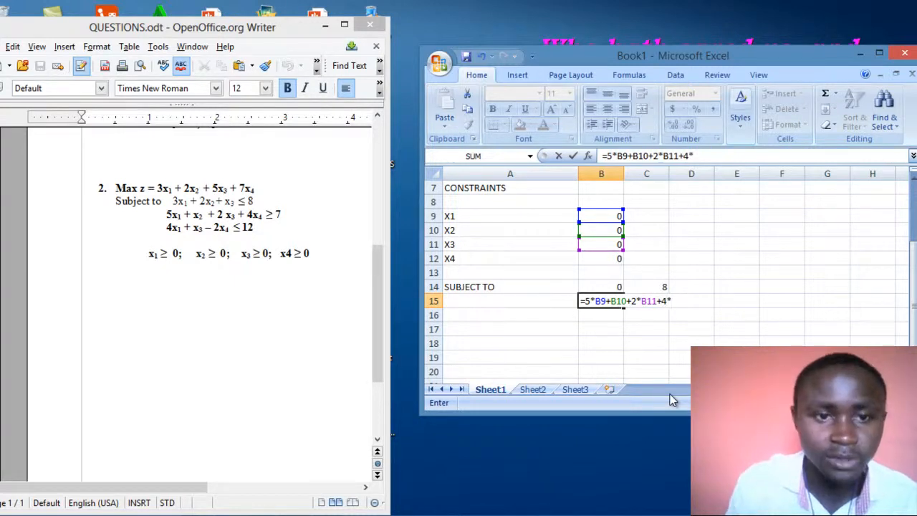
type("B")
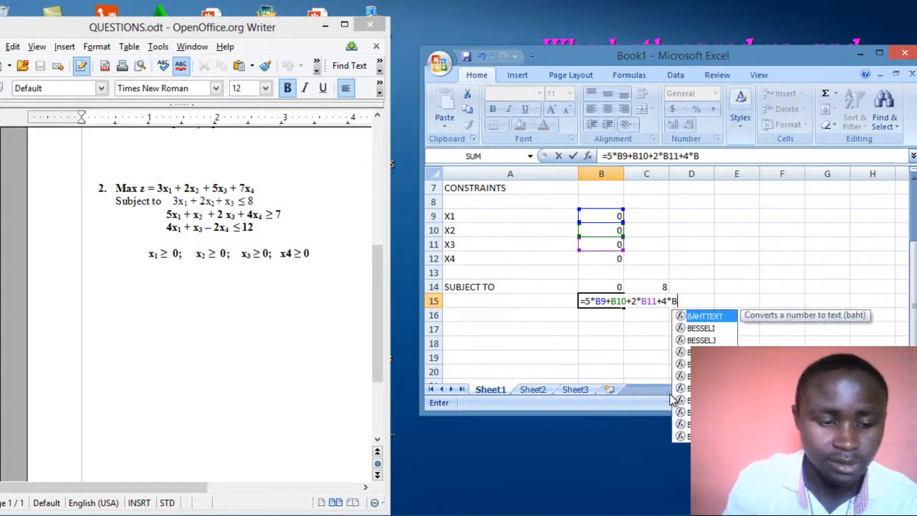
type("1")
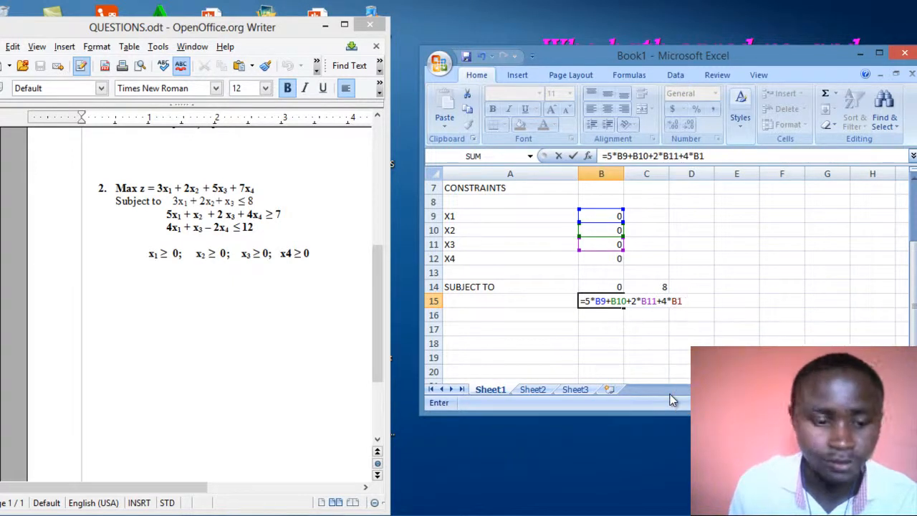
type("2")
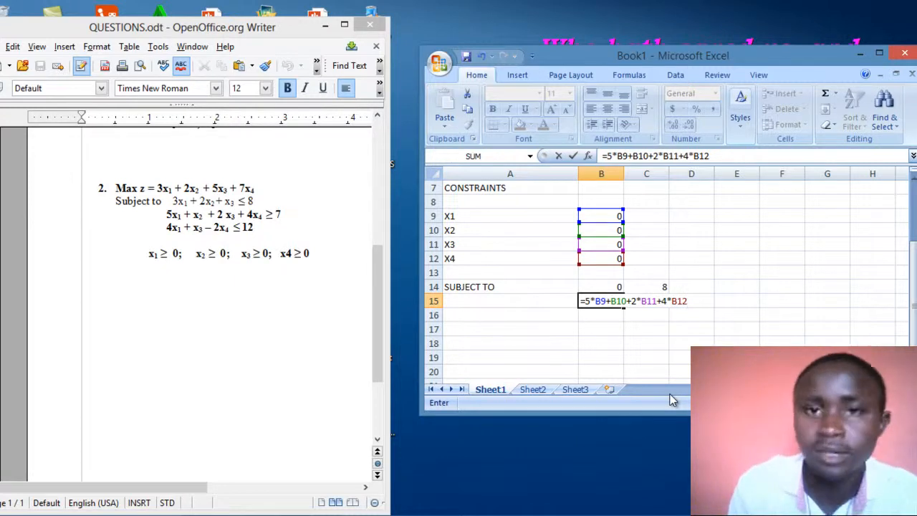
key("Return")
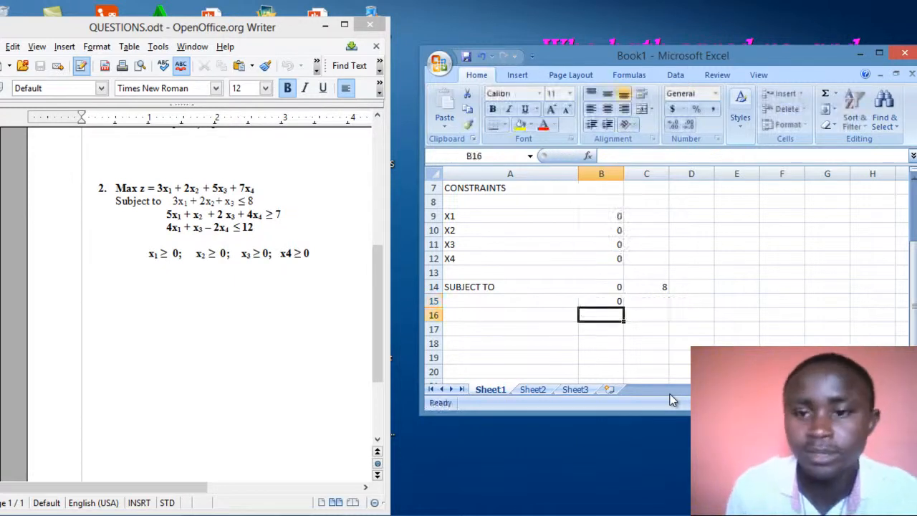
Enter the second constraint's limit, 7, in cell C15 beside its formula.
left_click(646, 303)
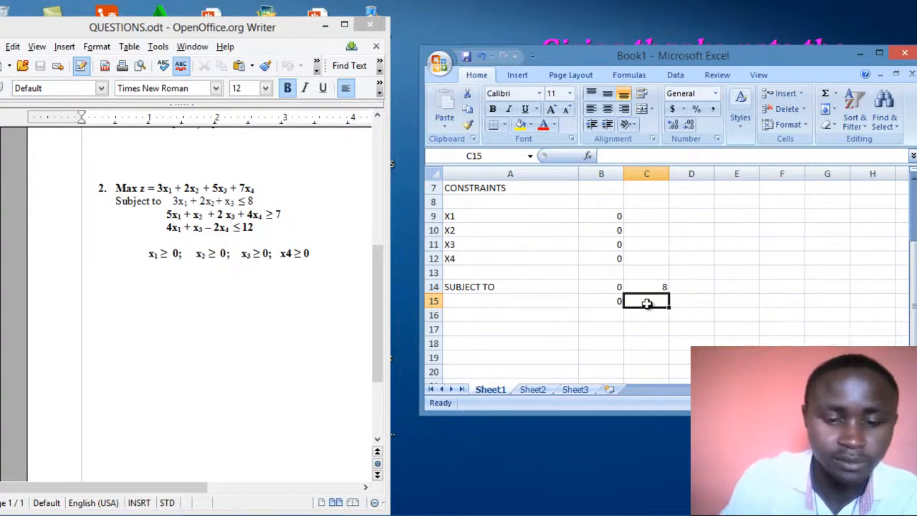
type("7")
key("Return")
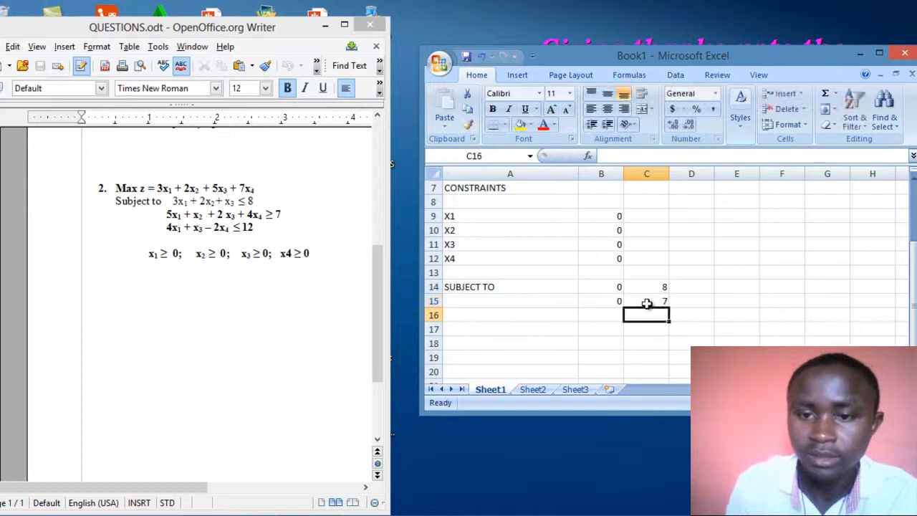
Begin the third constraint formula in B16 with the X1 and X3 terms "=4*B9+B11".
left_click(607, 314)
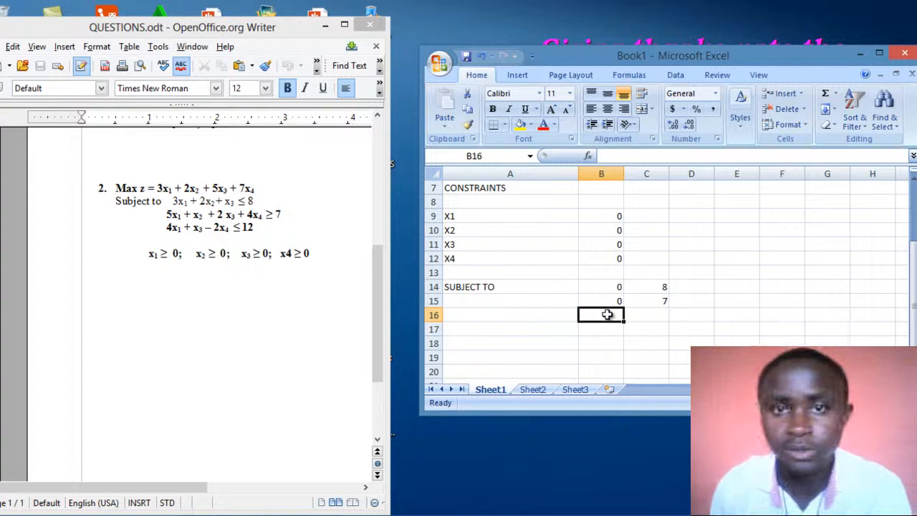
type("=4")
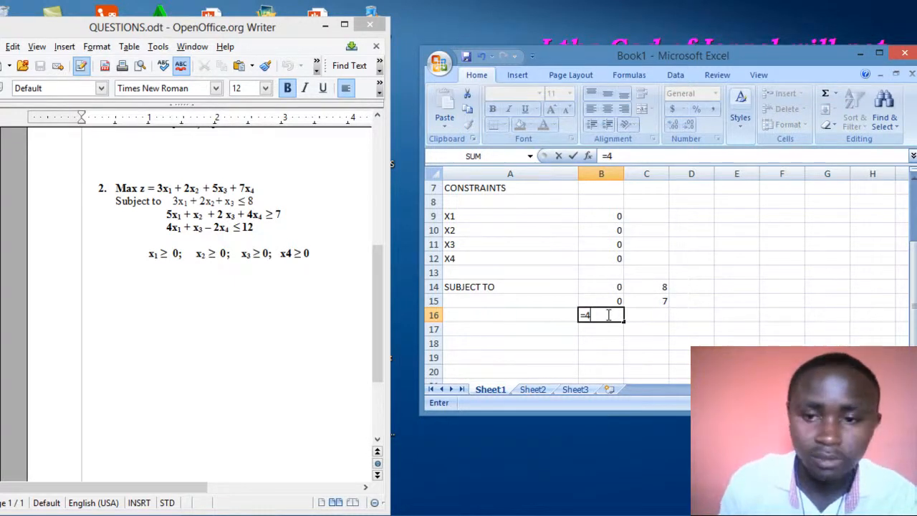
type("*")
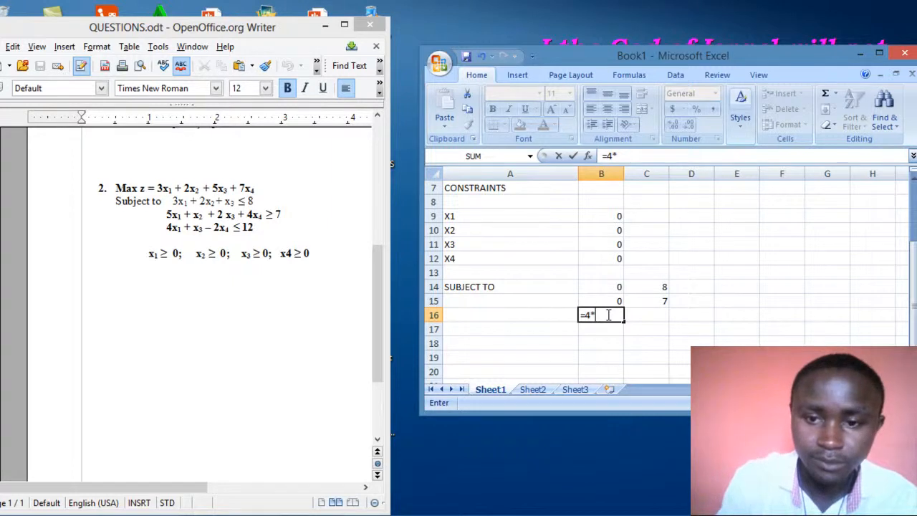
type("B")
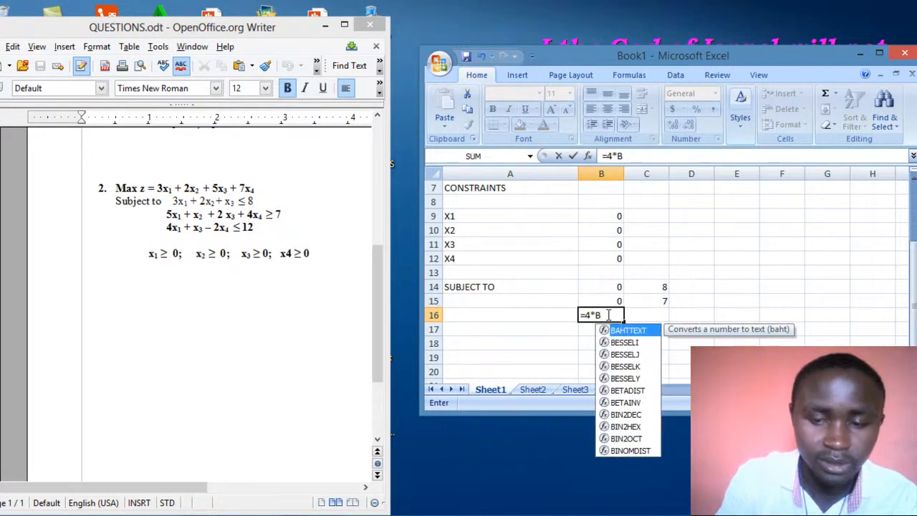
type("9+")
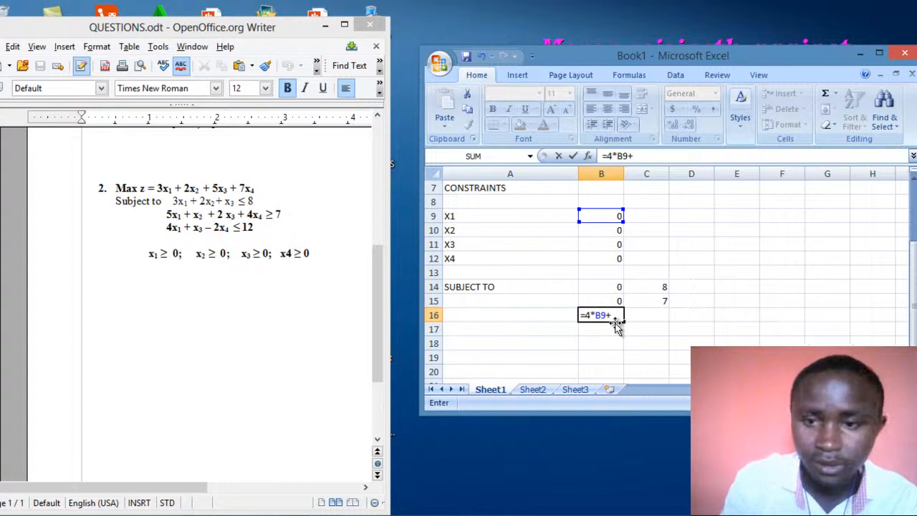
type("B")
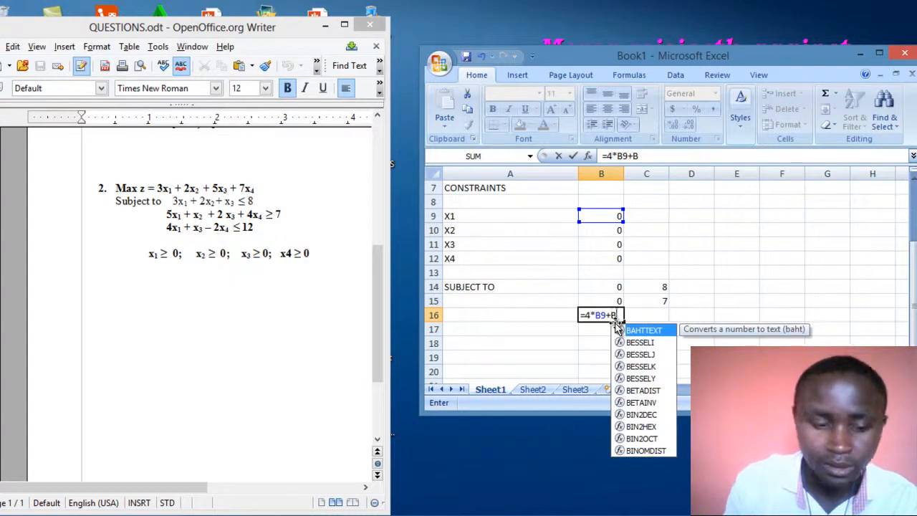
type("11")
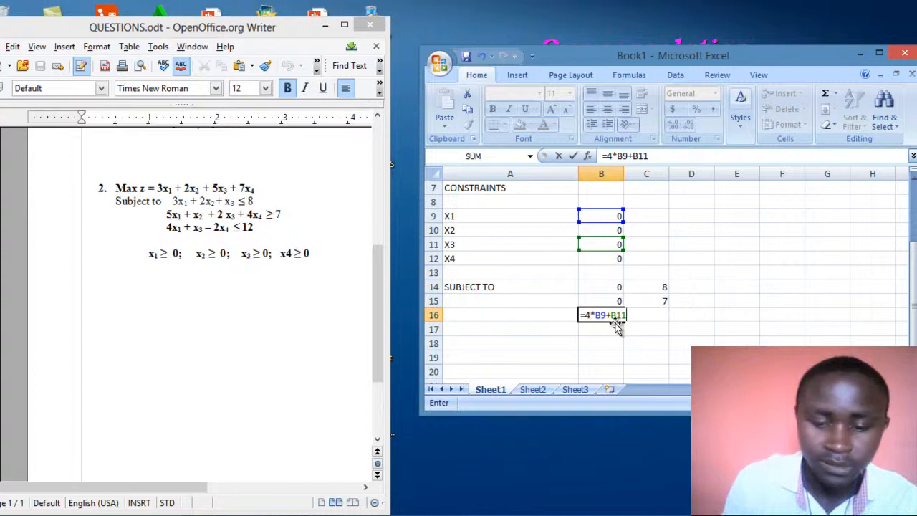
Complete the third constraint formula in B16 with the X4 term "-2*B12" and commit it.
type("+")
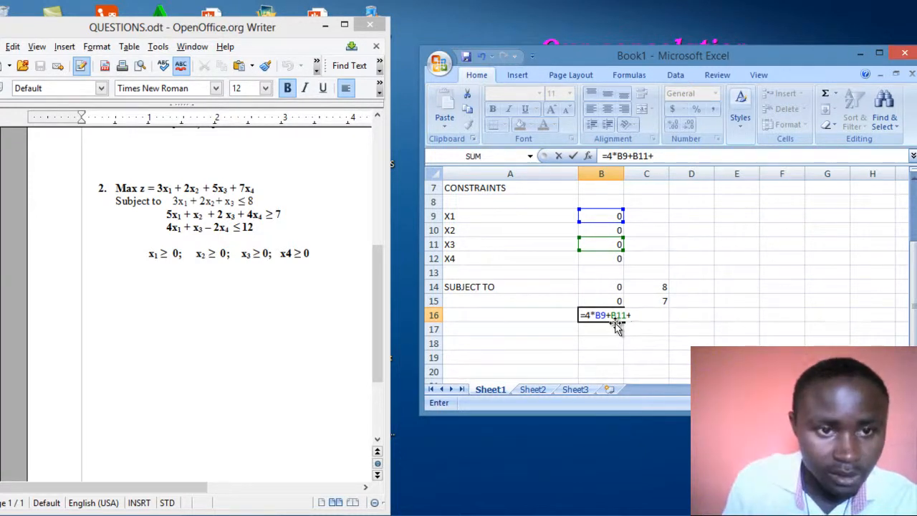
key("BackSpace")
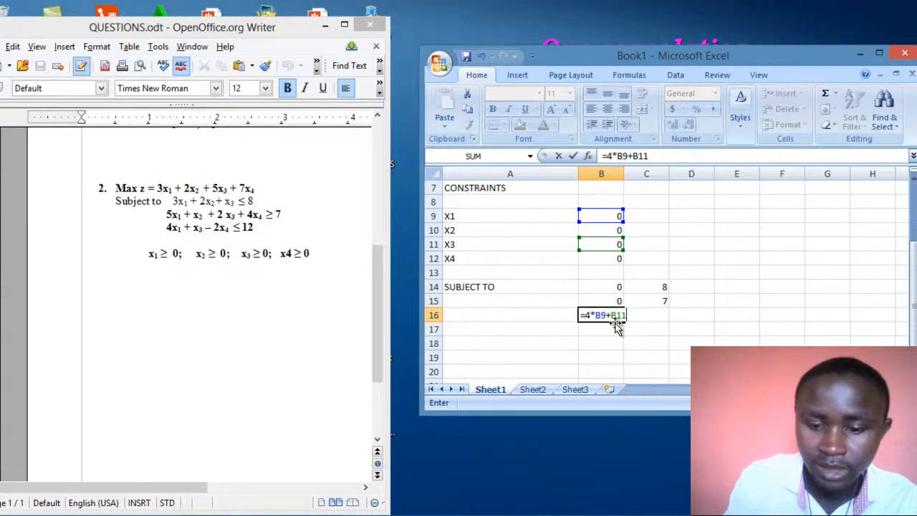
type("-")
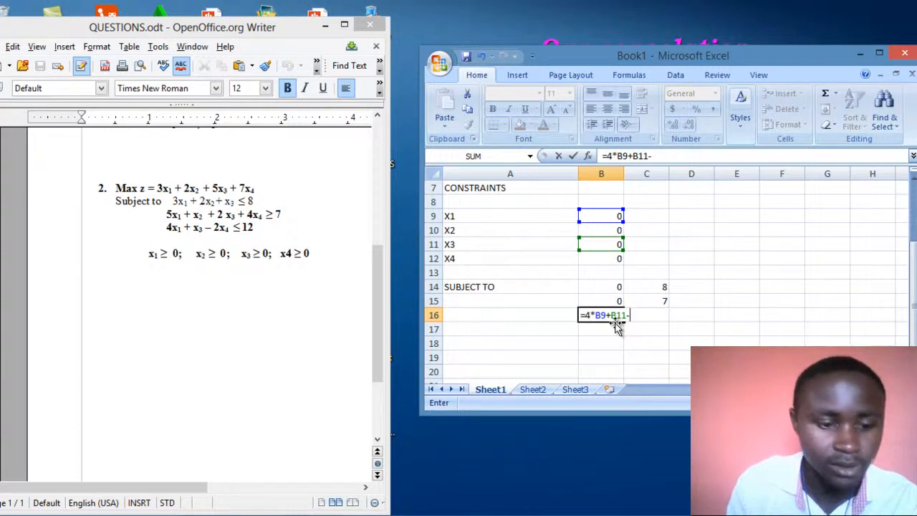
type("2")
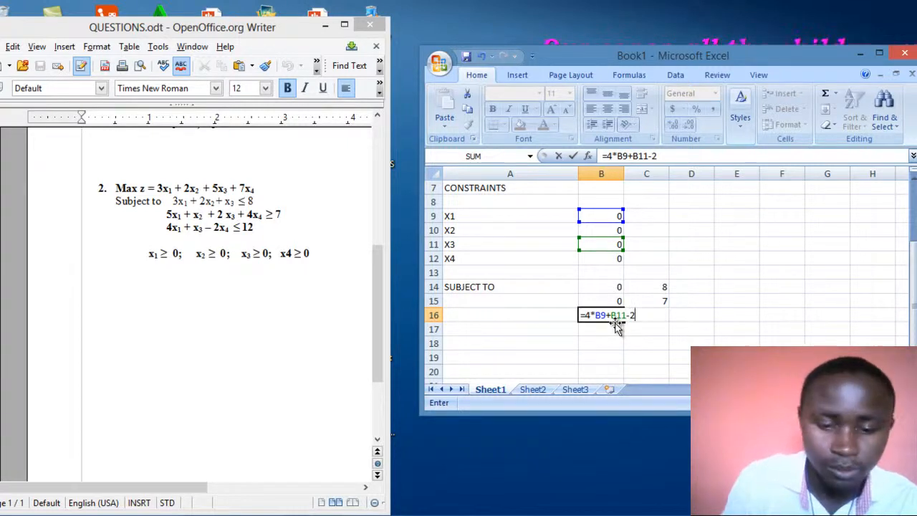
type("*")
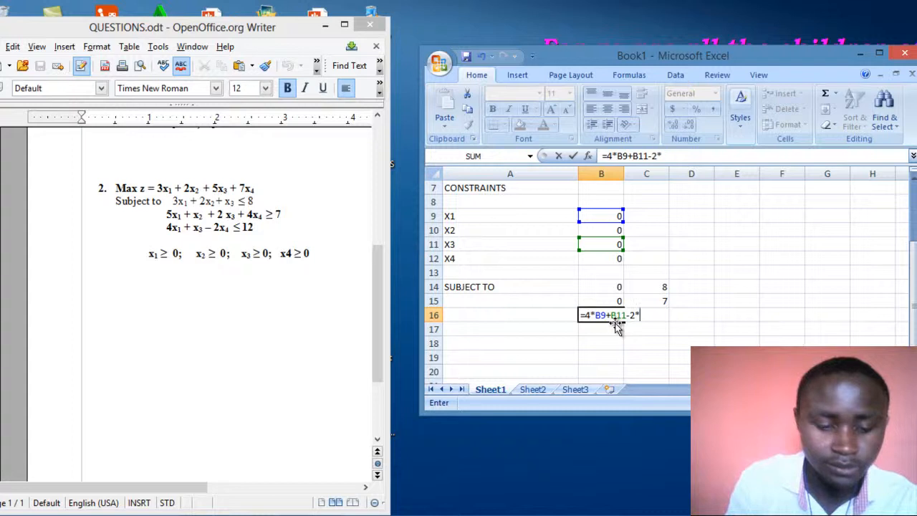
type("B")
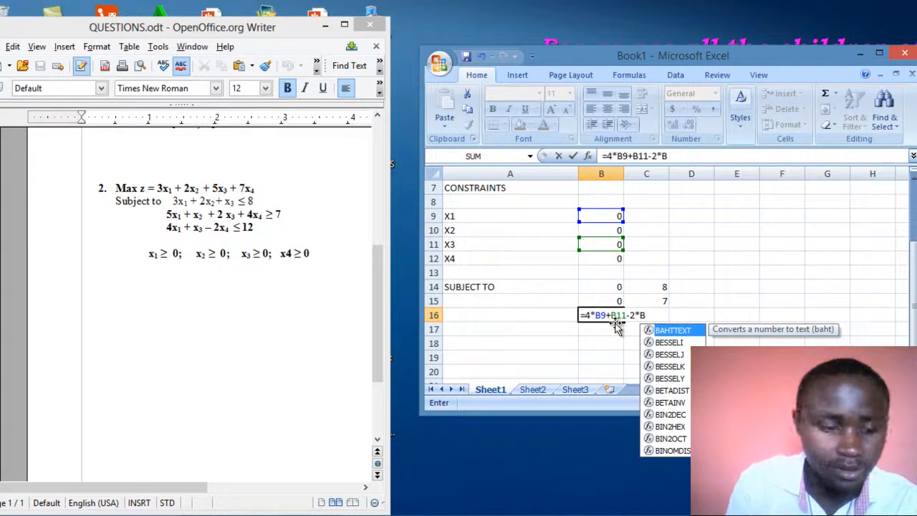
type("12")
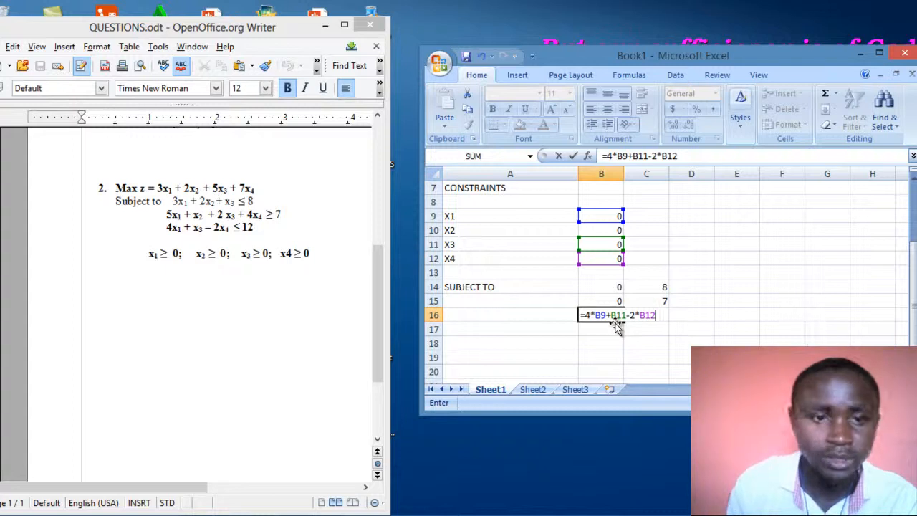
key("Return")
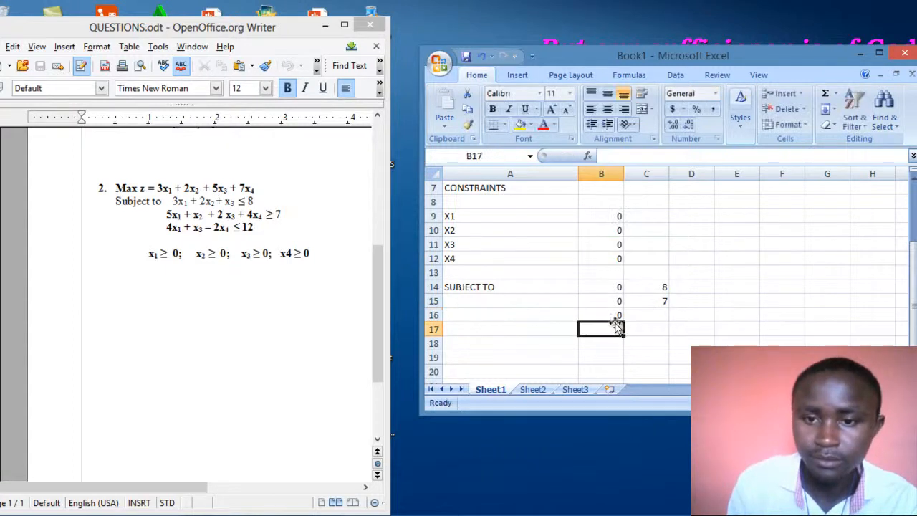
Enter the third constraint's limit, 12, in cell C16 beside its formula.
left_click(650, 313)
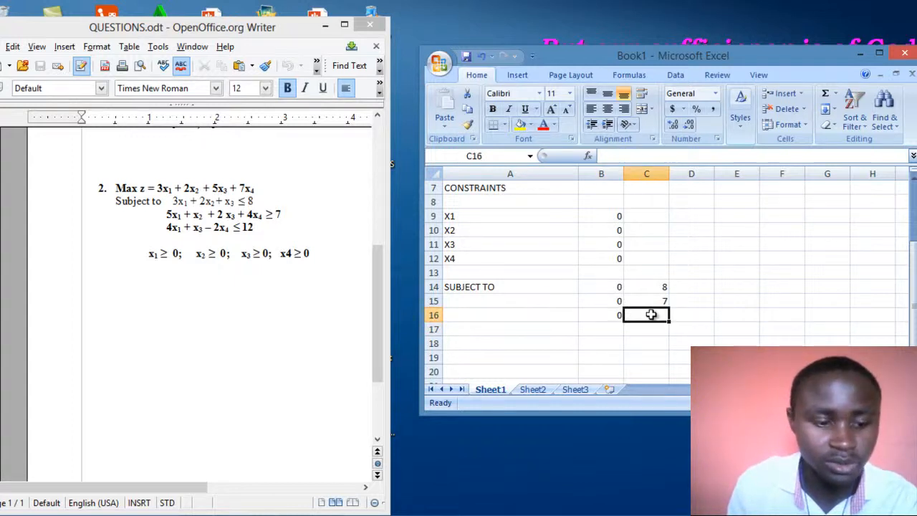
type("12")
key("Return")
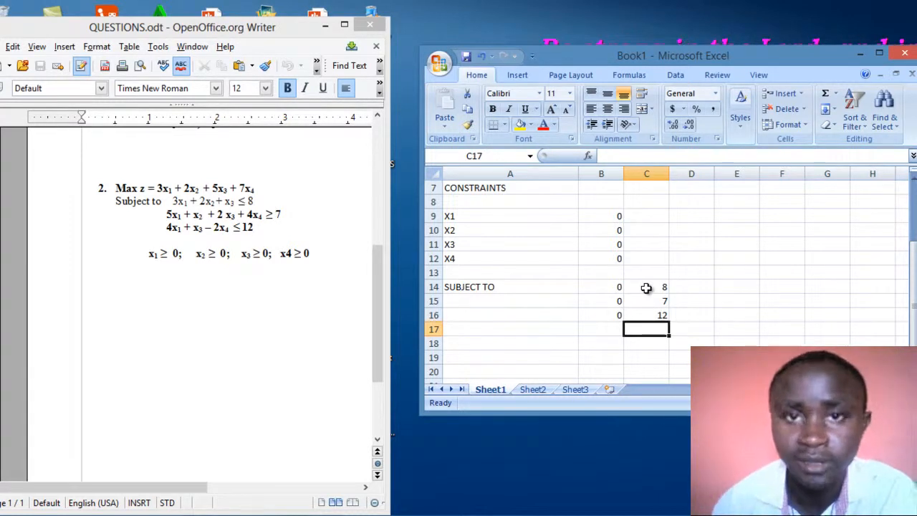
Correct the first constraint formula in B14 by removing the X4 term "+7*B12", leaving "=3*B9+2*B10+B11".
left_click(606, 287)
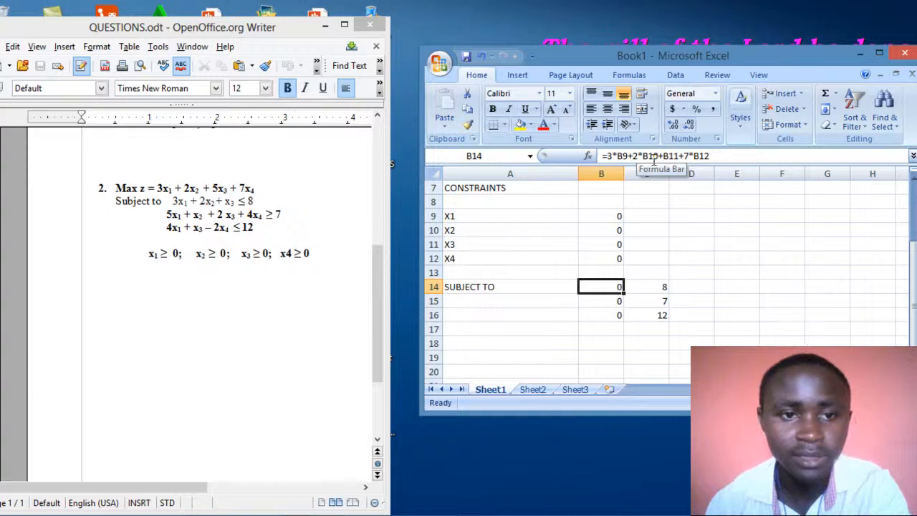
left_click(710, 155)
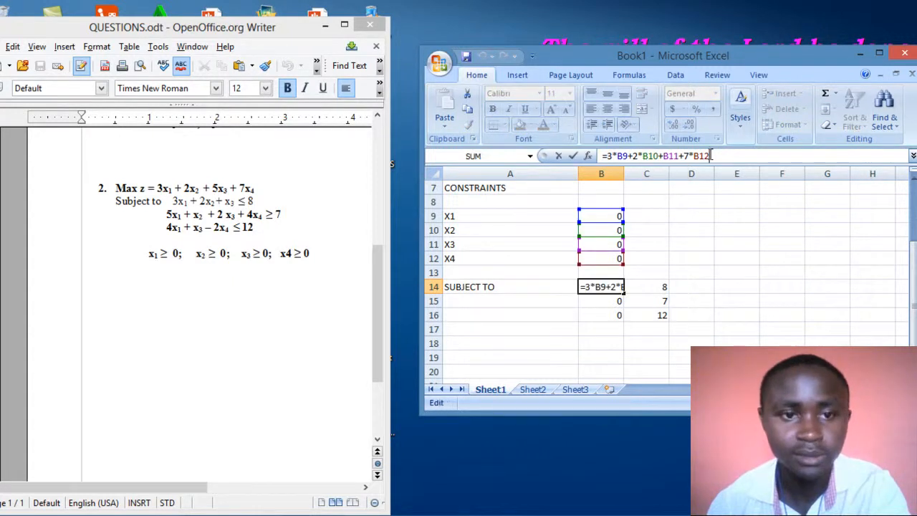
key("BackSpace")
key("BackSpace")
key("BackSpace")
key("BackSpace")
key("BackSpace")
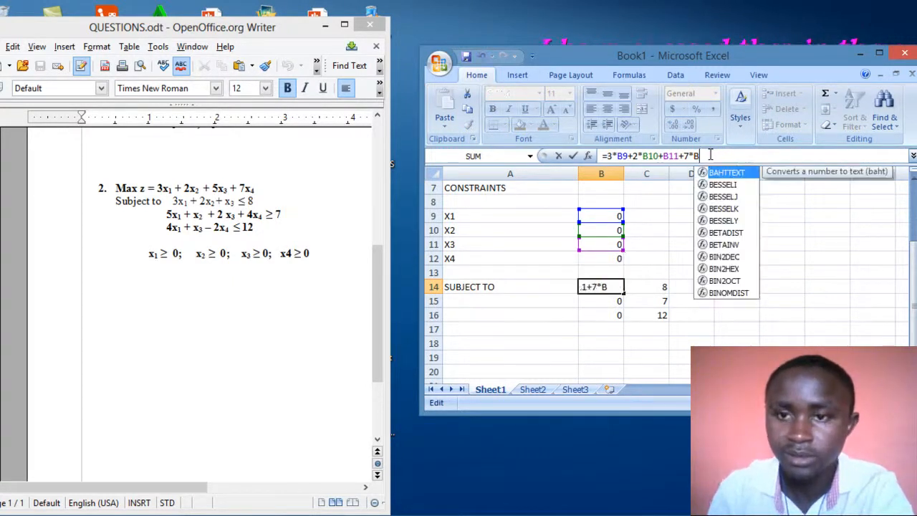
key("BackSpace")
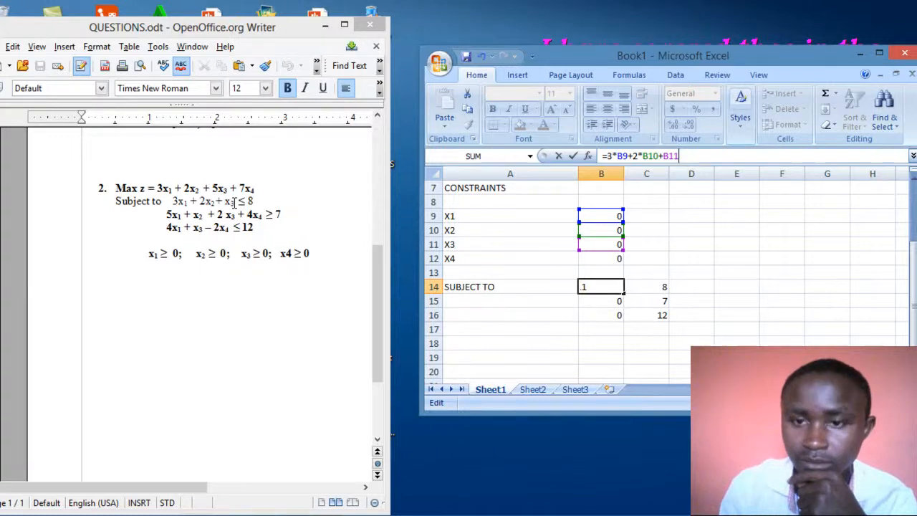
key("Return")
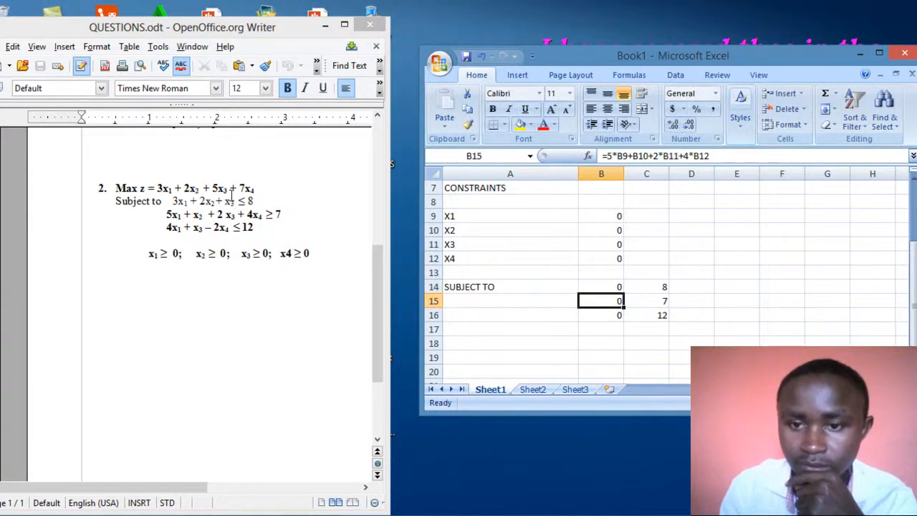
Check the constraint formulas in B14, B15 and B16 against the question and select the empty cell A18 below them.
left_click(601, 285)
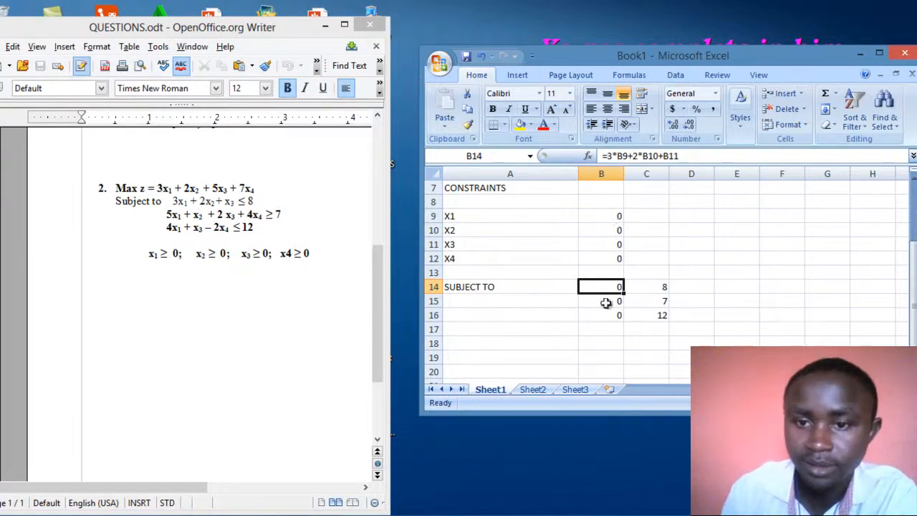
left_click(612, 300)
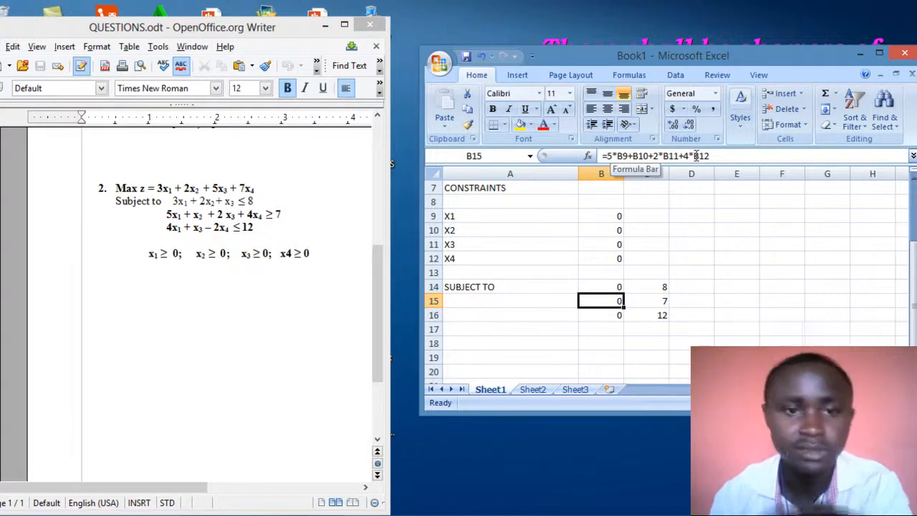
left_click(606, 316)
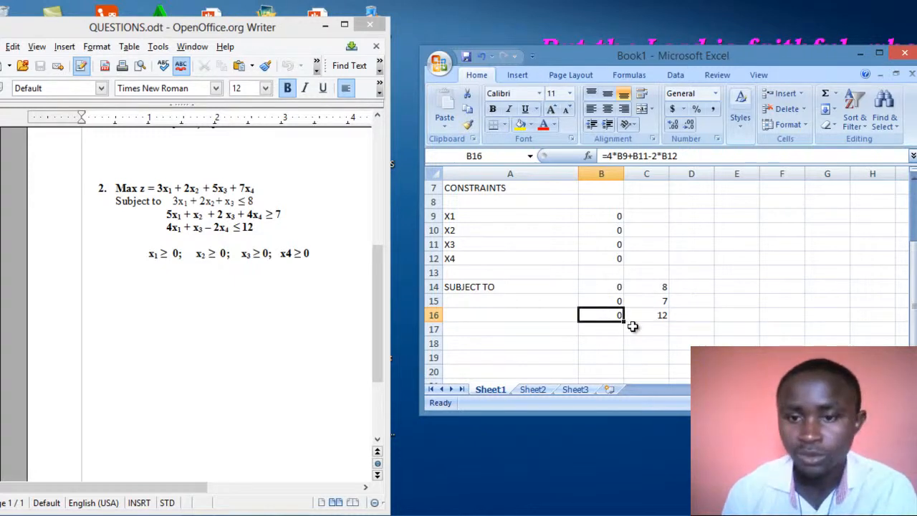
left_click(511, 344)
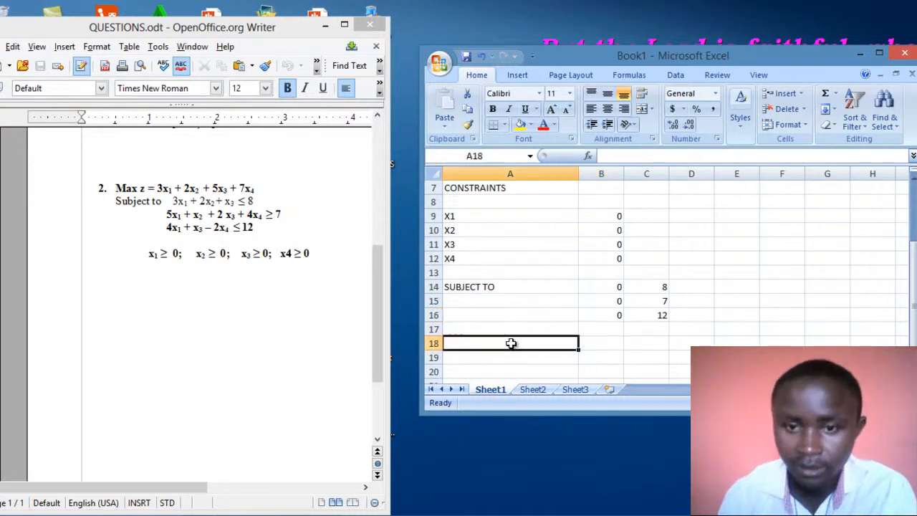
Label cell A18, below the SUBJECT TO block, as NON-NEGATIVITY.
scroll(666, 280, "down", 2)
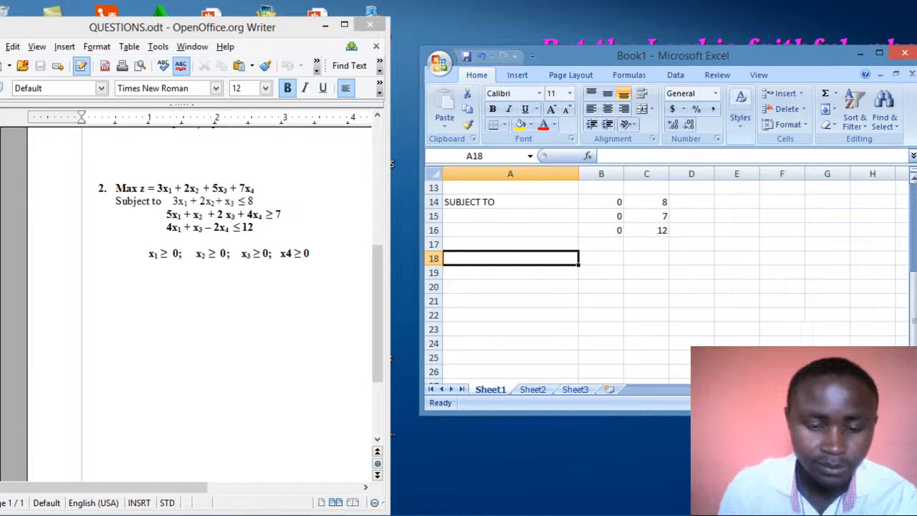
type("NON-NEGATI")
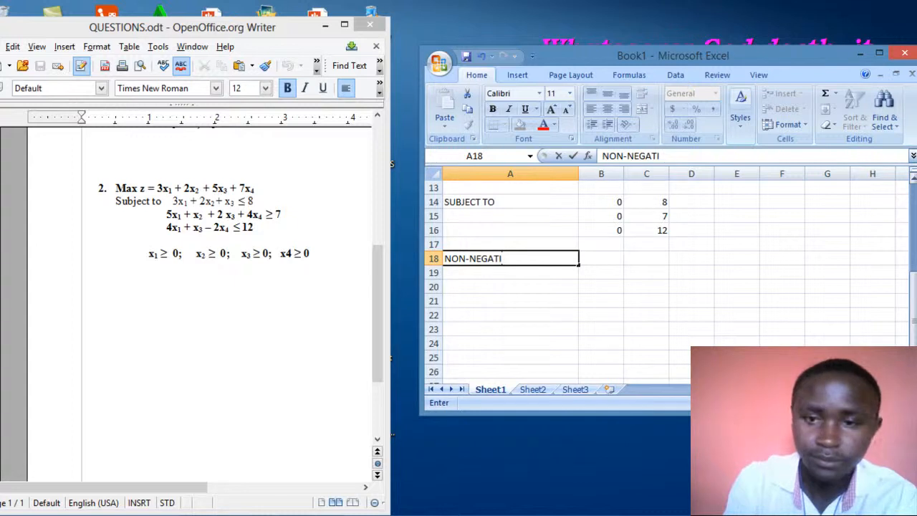
type("VITY")
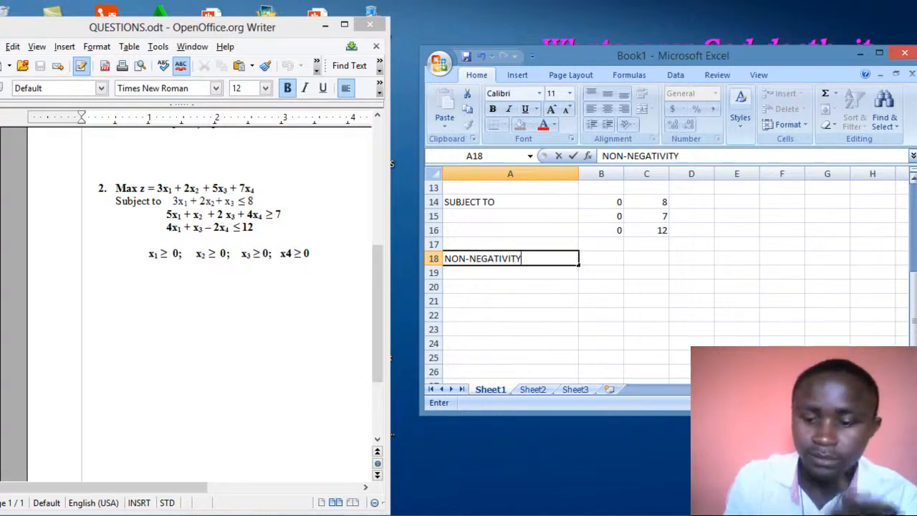
key("Return")
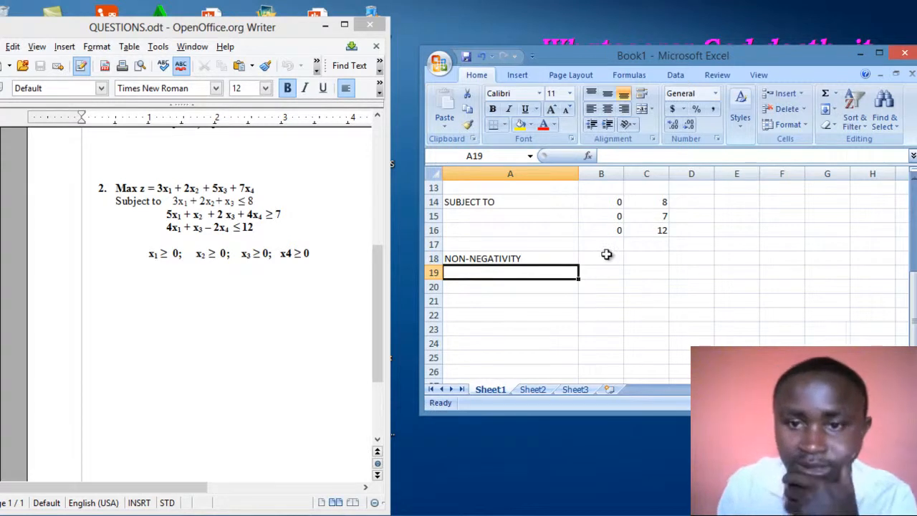
Enter the X1 non-negativity condition in row 18, with "=B9" in B18 and its limit 0 in C18.
left_click(606, 257)
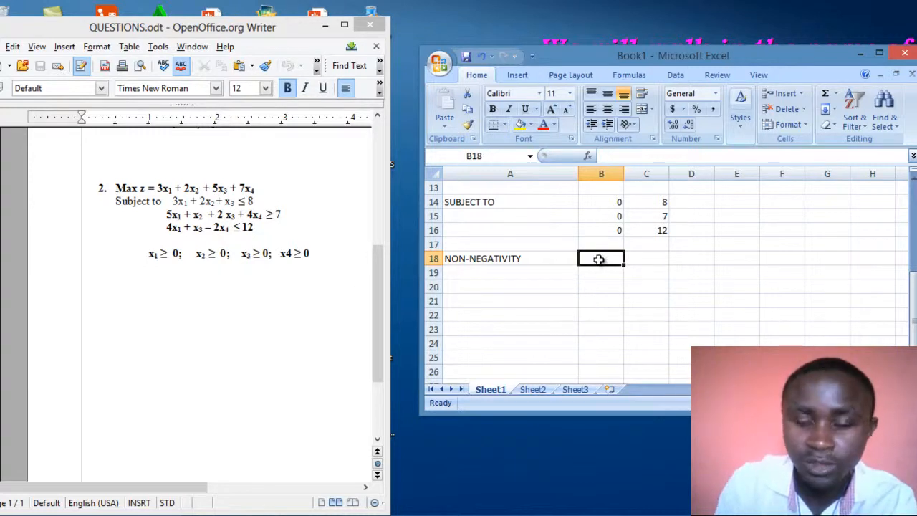
type("=")
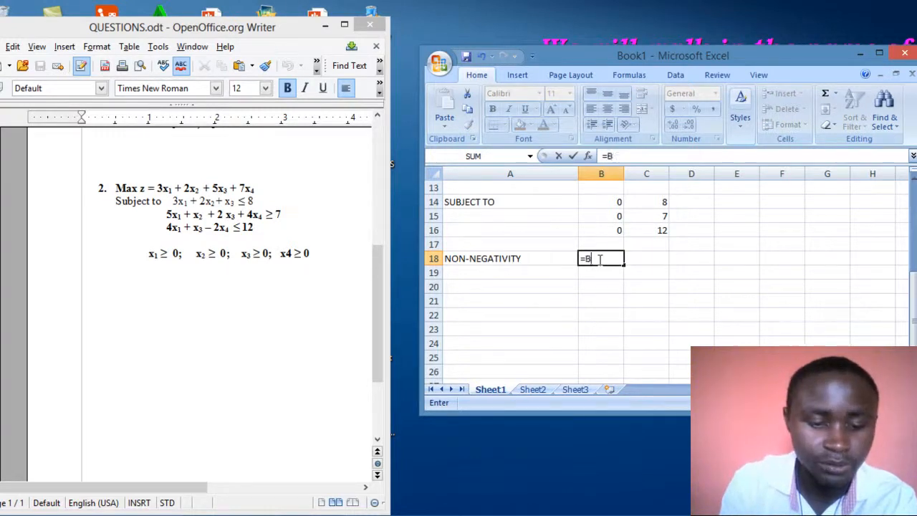
type("B9")
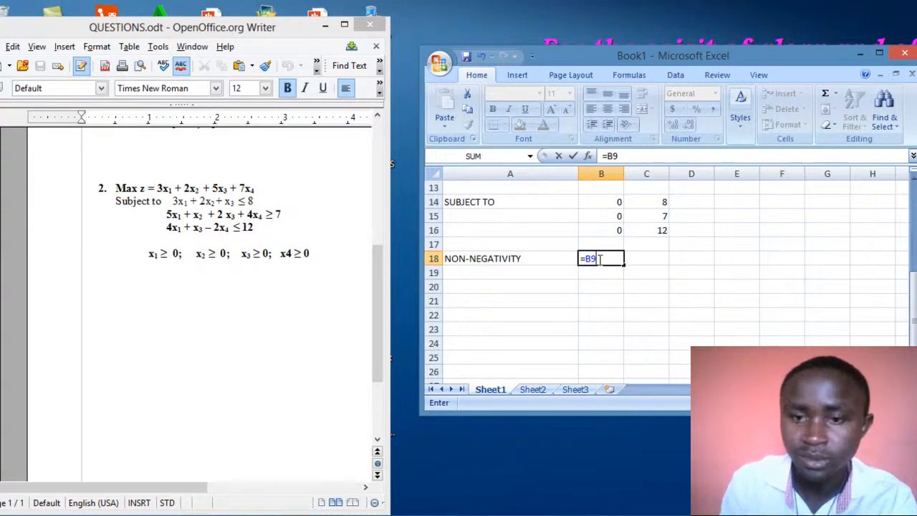
key("Return")
left_click(642, 260)
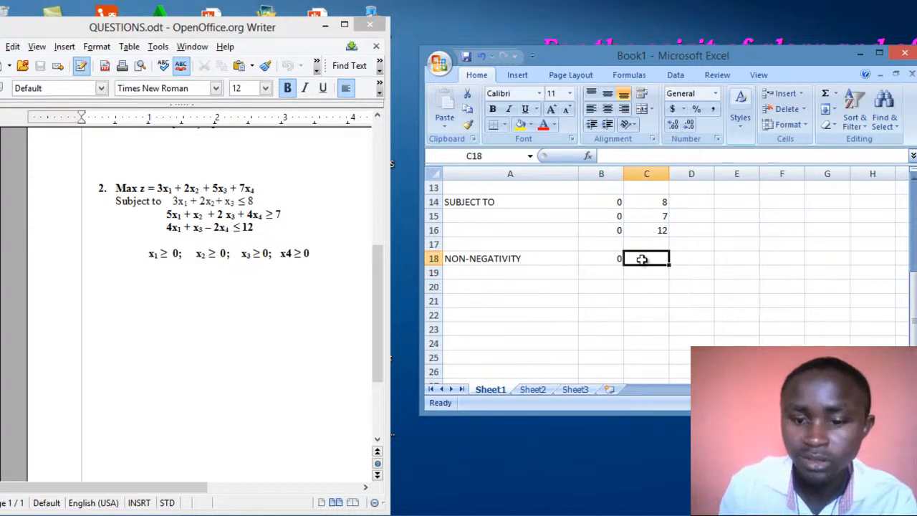
type("0")
key("Return")
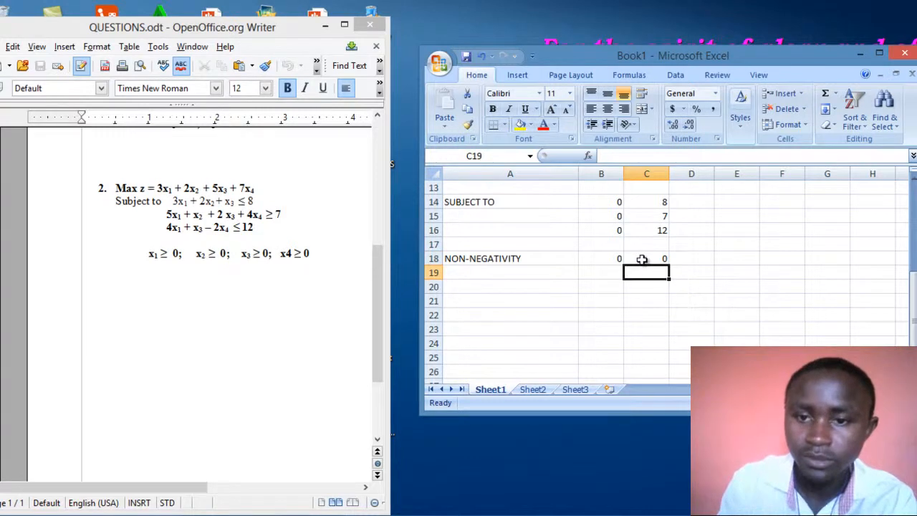
Enter the X2 non-negativity condition in row 19, with "=B10" in B19 and its limit 0 in C19.
left_click(606, 273)
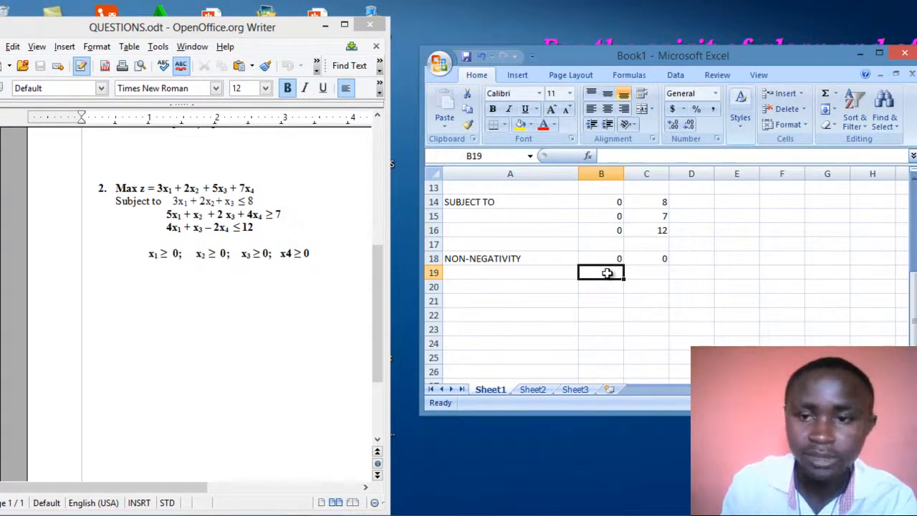
type("=")
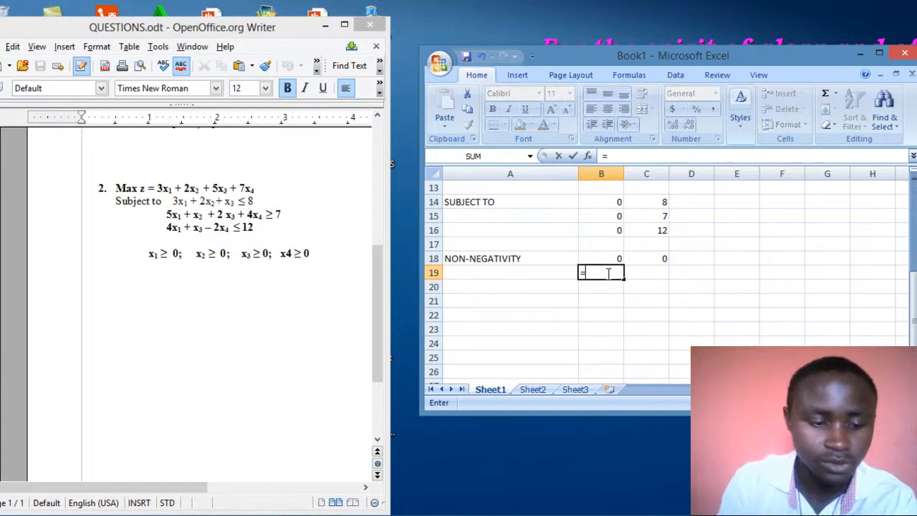
type("B")
type("10")
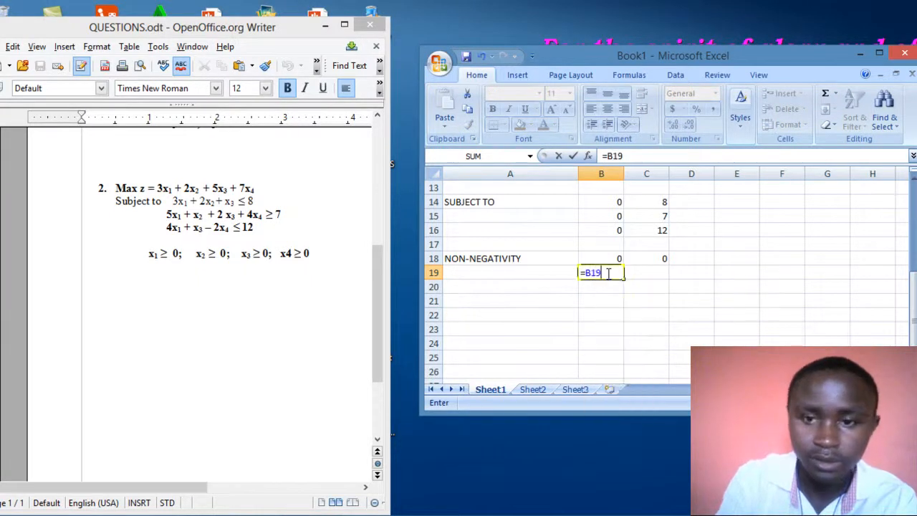
key("BackSpace")
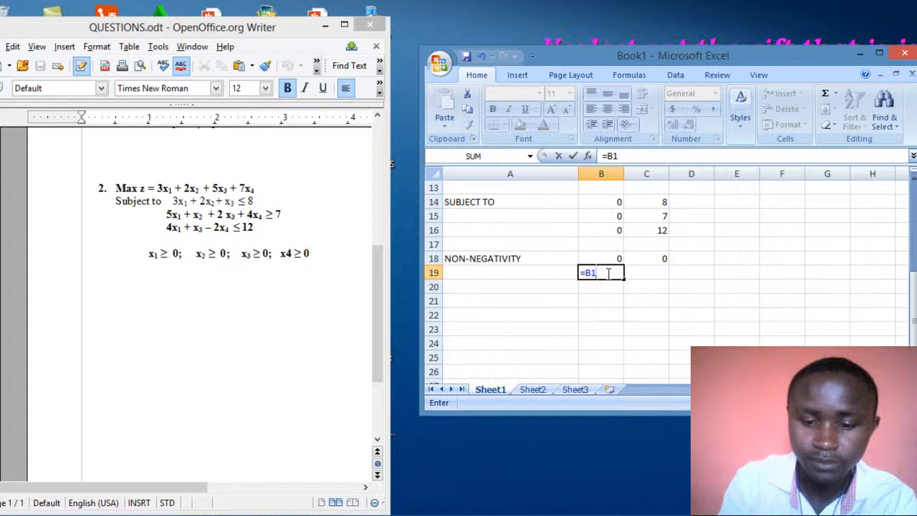
type("0")
key("Return")
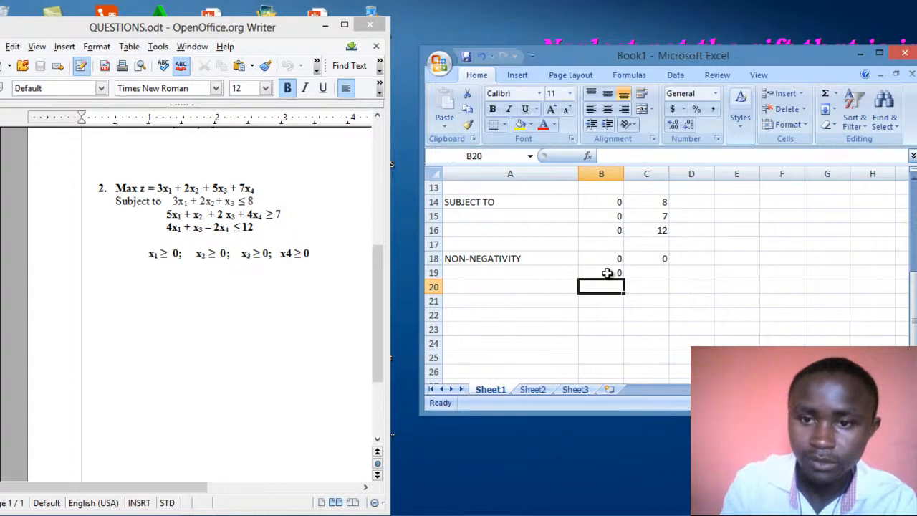
left_click(647, 272)
type("0")
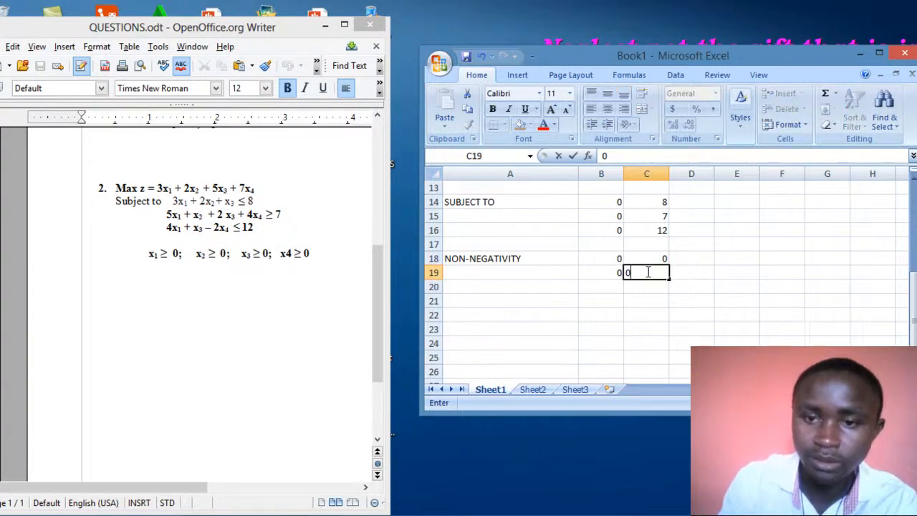
key("Return")
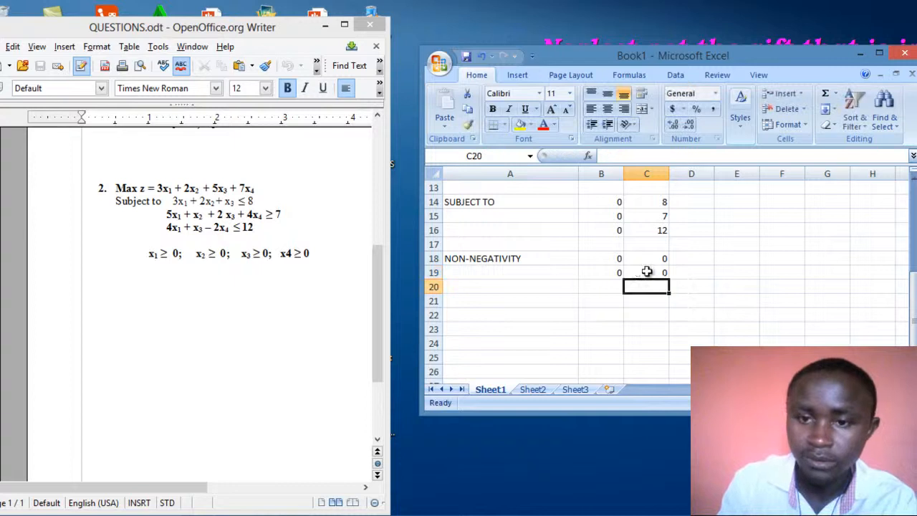
Enter the X3 non-negativity condition in row 20, with "=B11" in B20 and its limit 0 in C20.
left_click(612, 285)
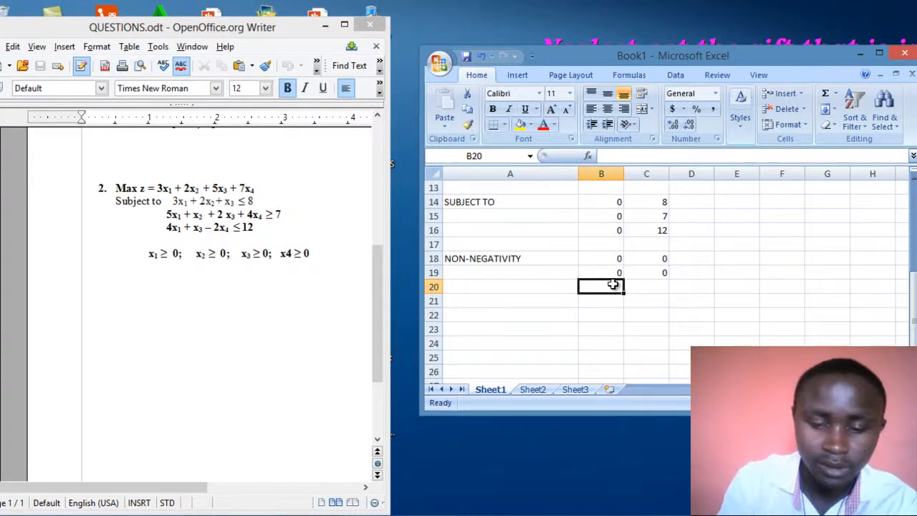
type("=B11")
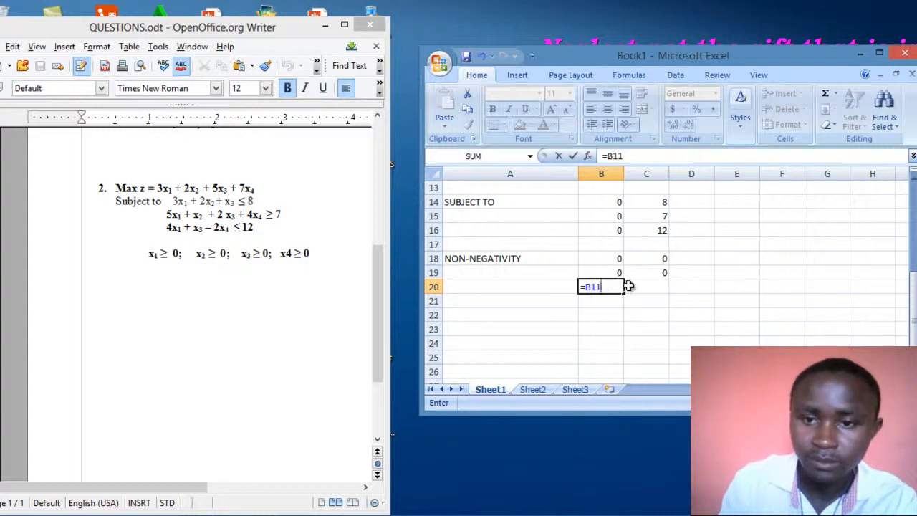
key("Return")
left_click(638, 287)
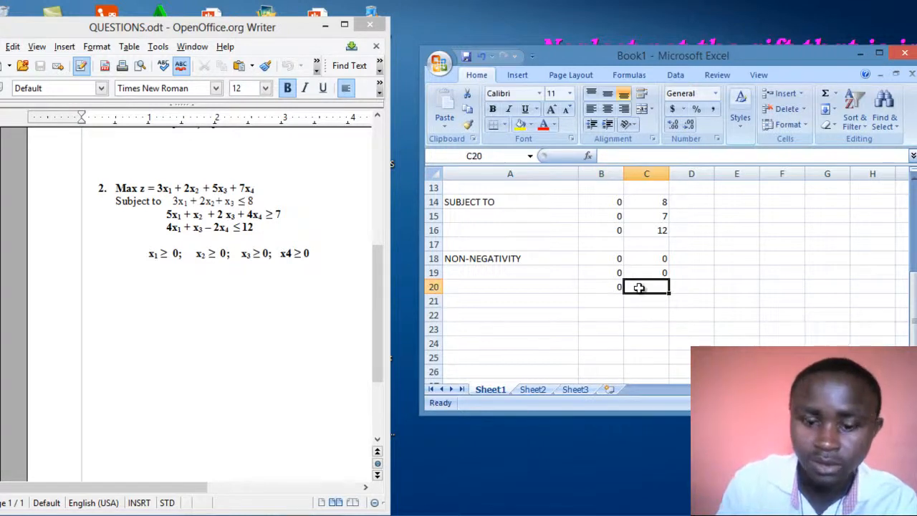
type("0")
key("Return")
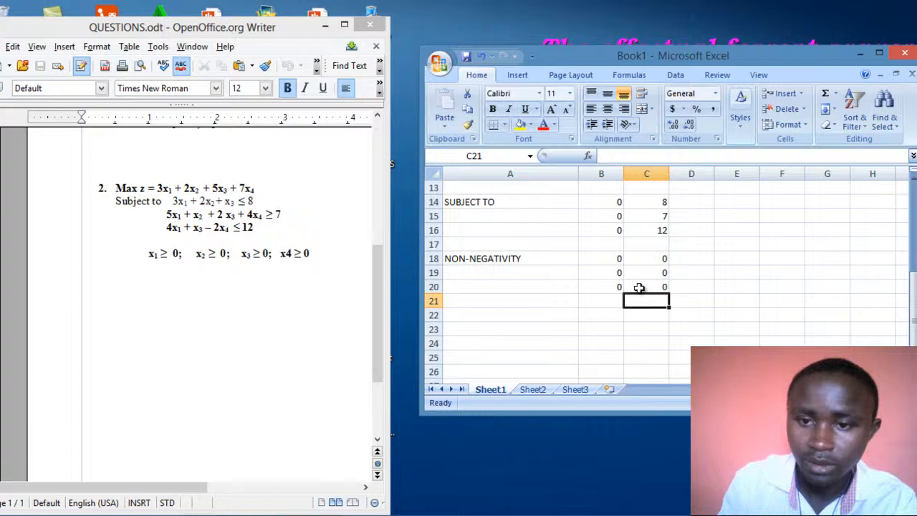
Enter the X4 non-negativity condition in row 21, with "=B12" in B21 and its limit 0 in C21.
left_click(605, 304)
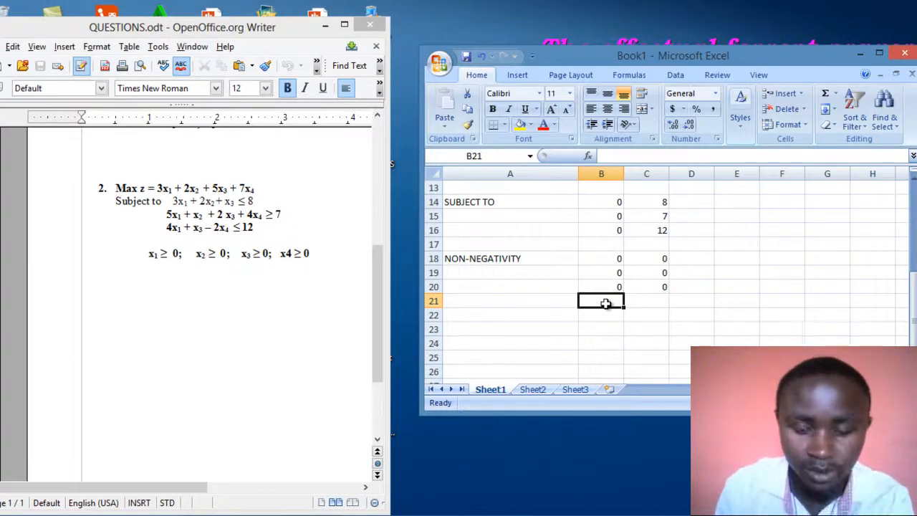
type("B")
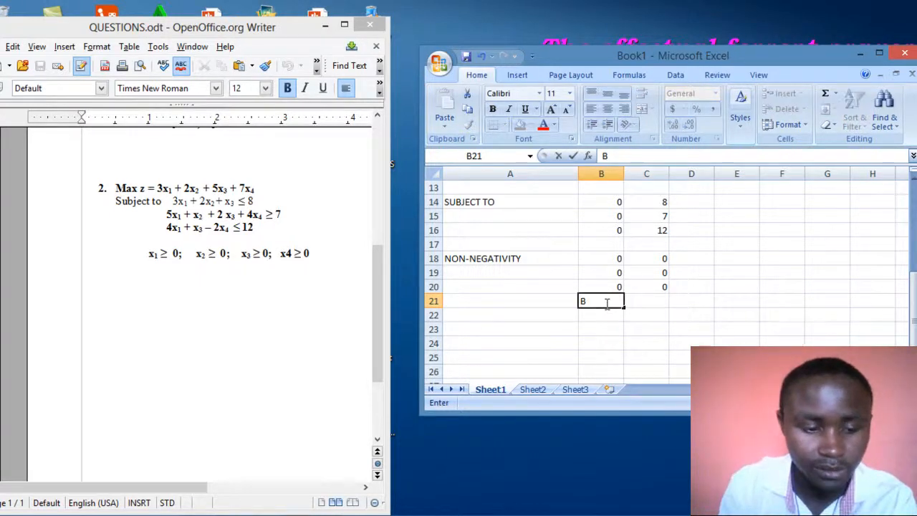
key("BackSpace")
type("=")
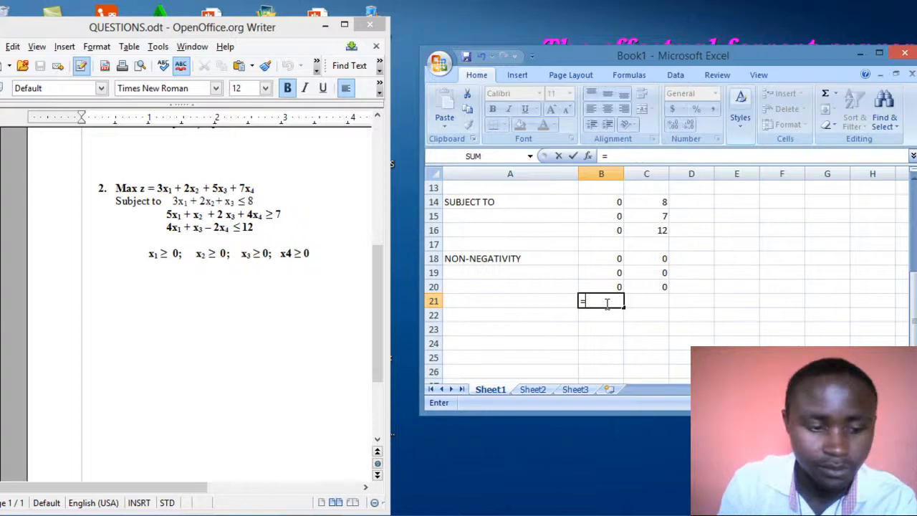
type("B12")
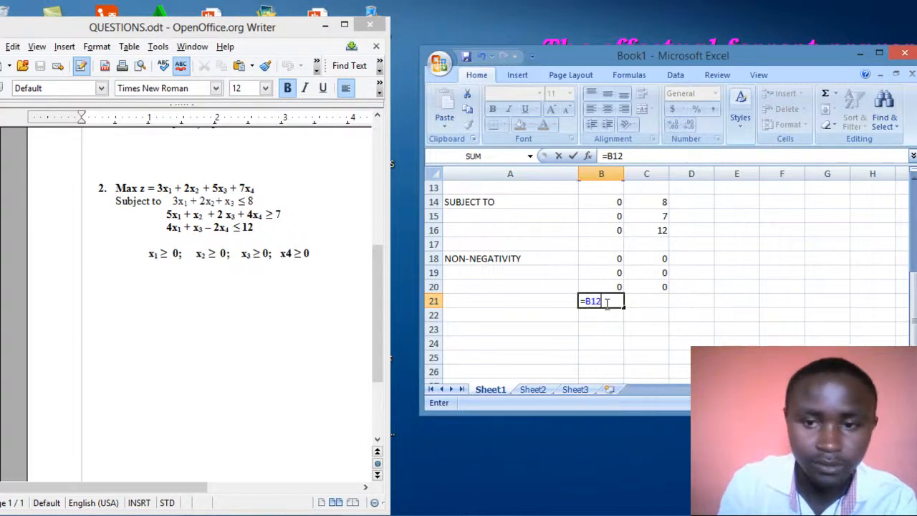
key("Return")
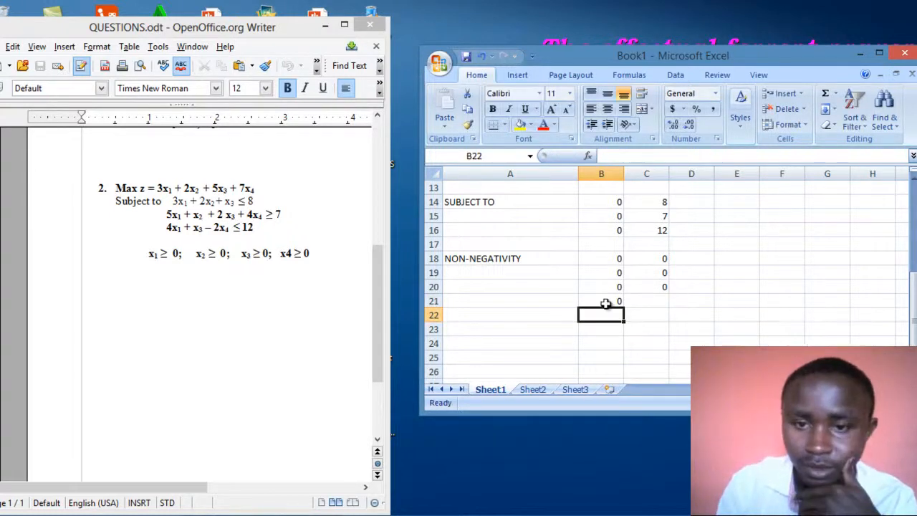
left_click(645, 300)
type("0")
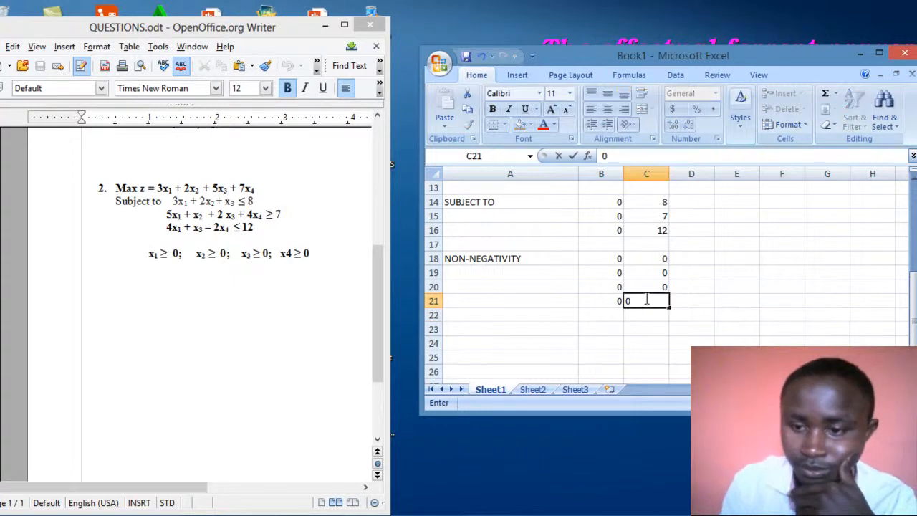
key("Return")
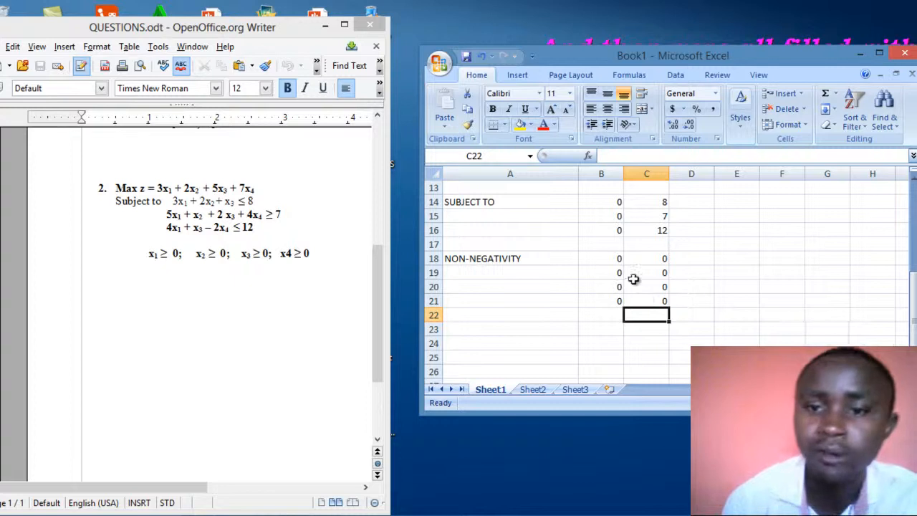
Open Solver with the profit cell B5 as the target cell and move its parameters dialog clear of the worksheet's data columns.
left_click(613, 261)
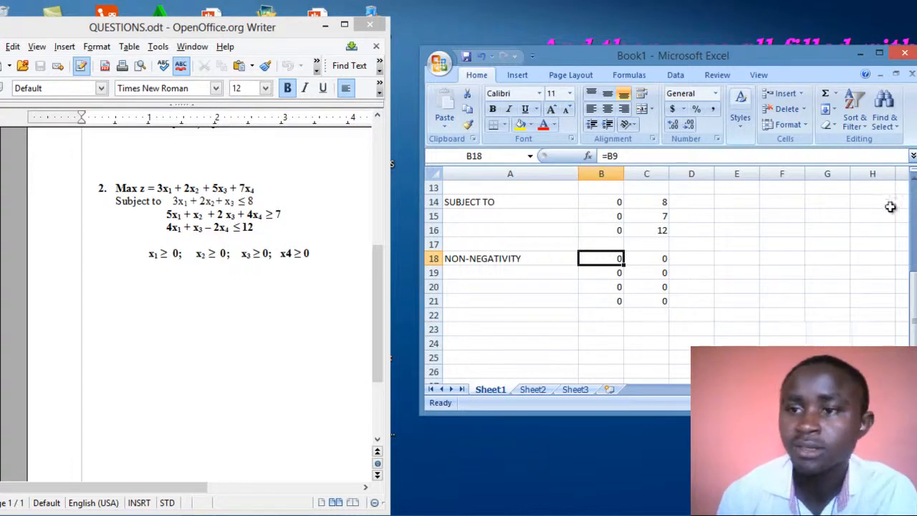
scroll(913, 184, "up", 4)
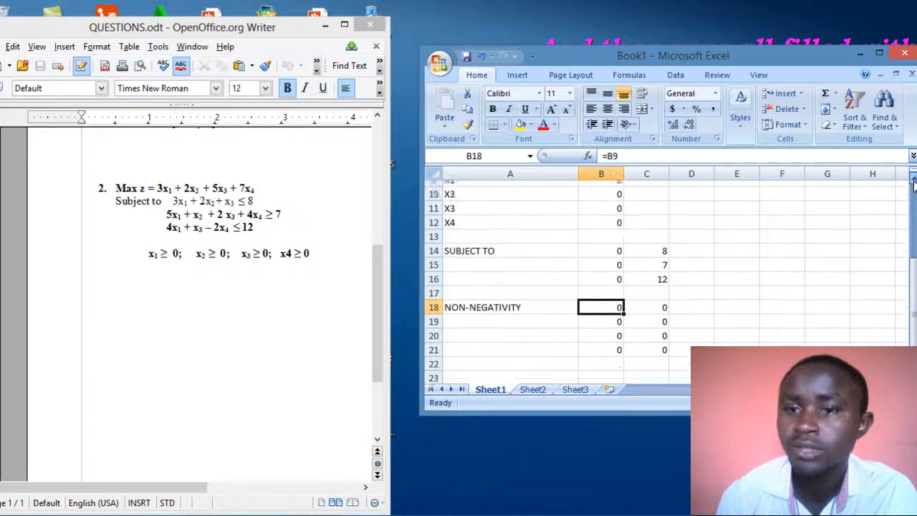
left_click(912, 180)
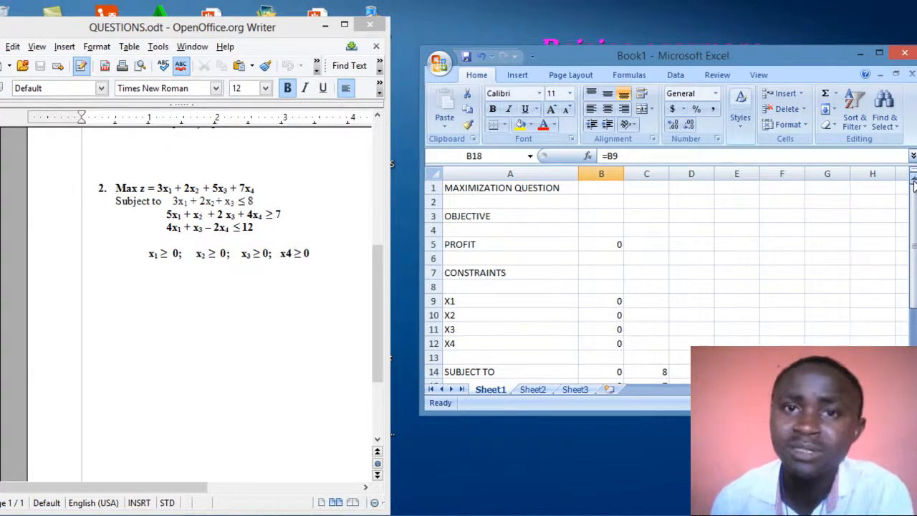
left_click(608, 246)
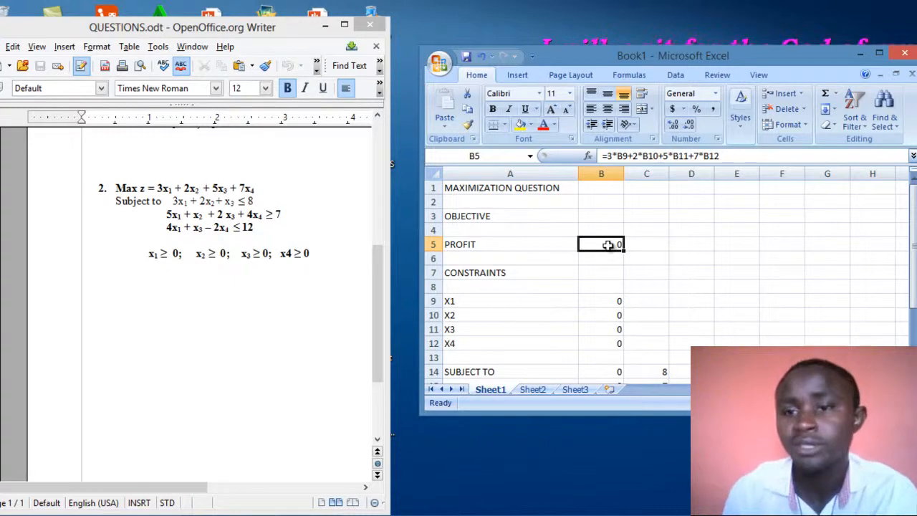
left_click(675, 76)
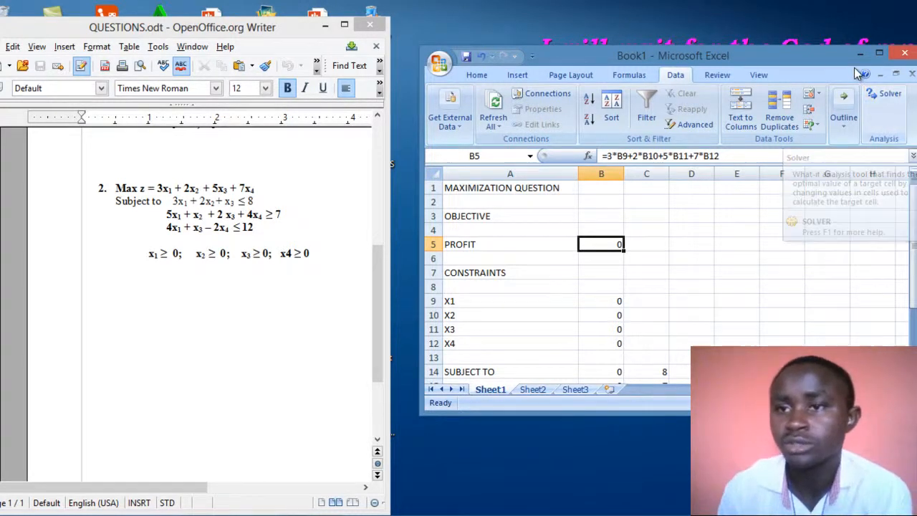
left_click_drag(824, 61, 610, 51)
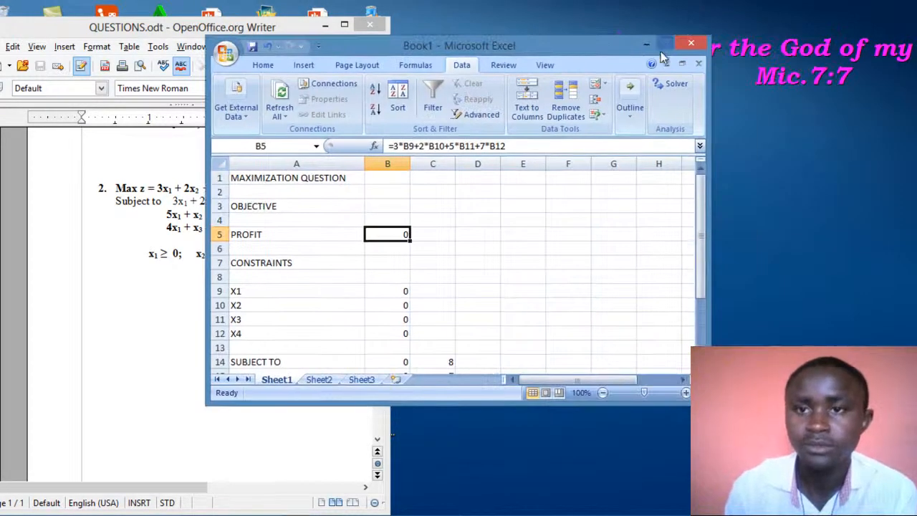
left_click(674, 84)
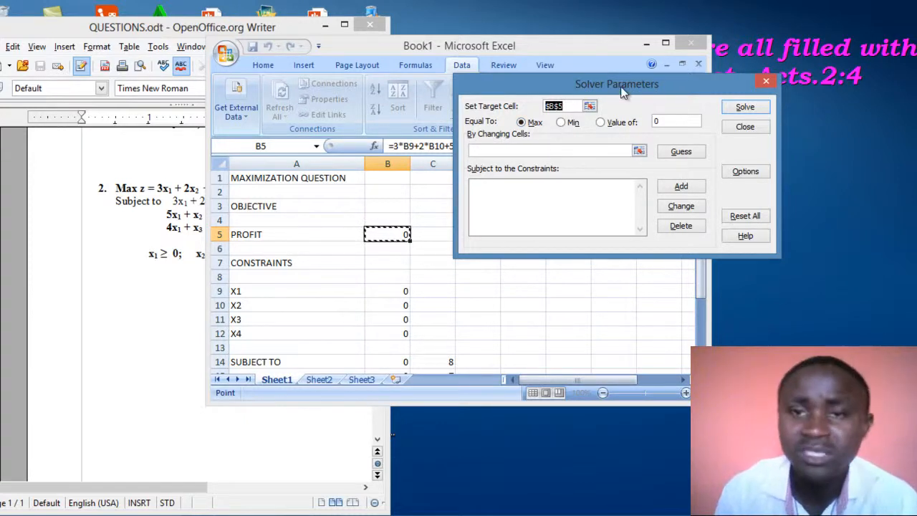
left_click_drag(622, 89, 700, 93)
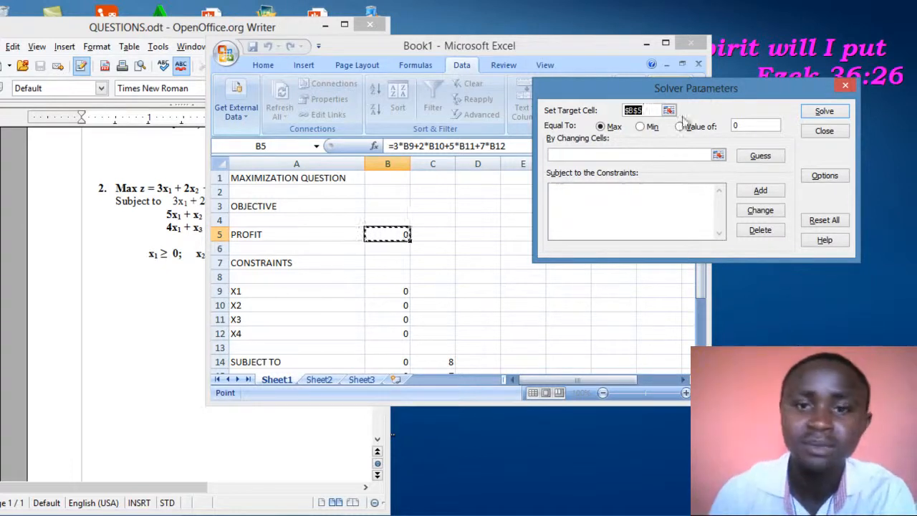
Have Solver guess the changing cells B9:B12 and add the first constraint, B14 <= C14.
left_click(754, 159)
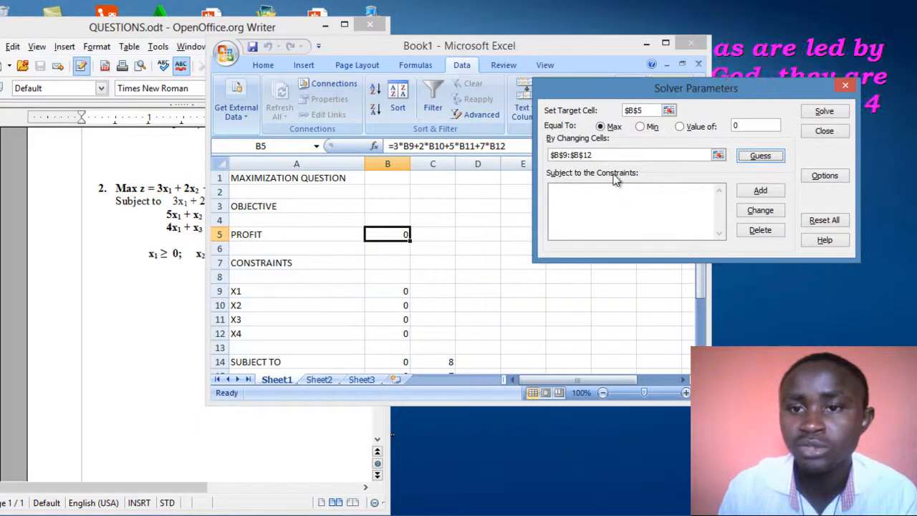
left_click(760, 191)
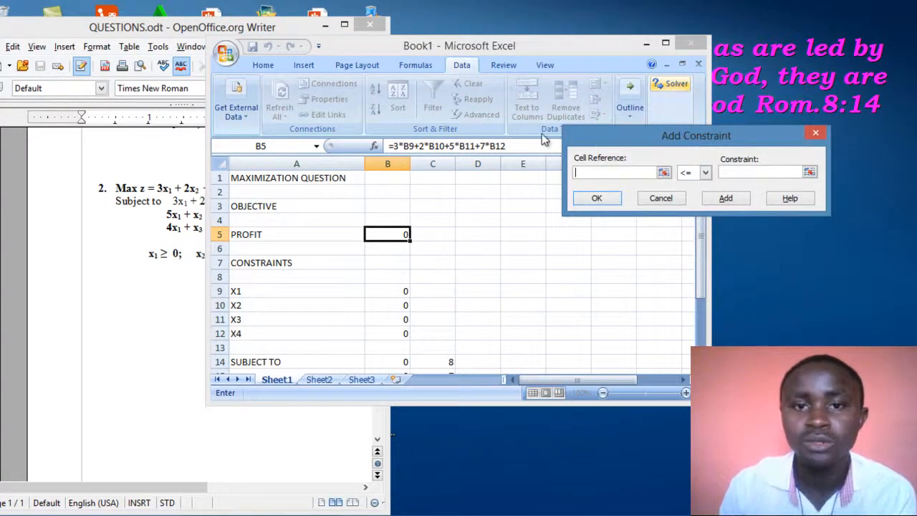
left_click_drag(495, 52, 492, 34)
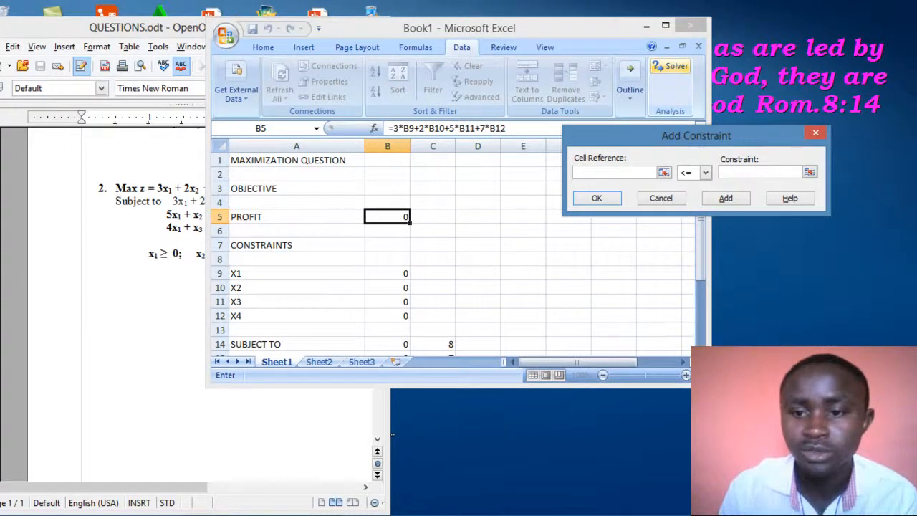
scroll(452, 251, "down", 4)
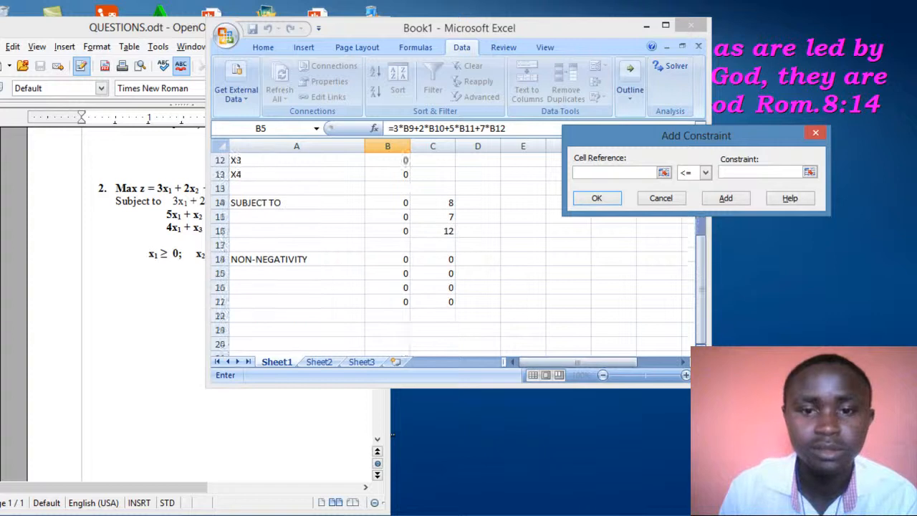
left_click(395, 189)
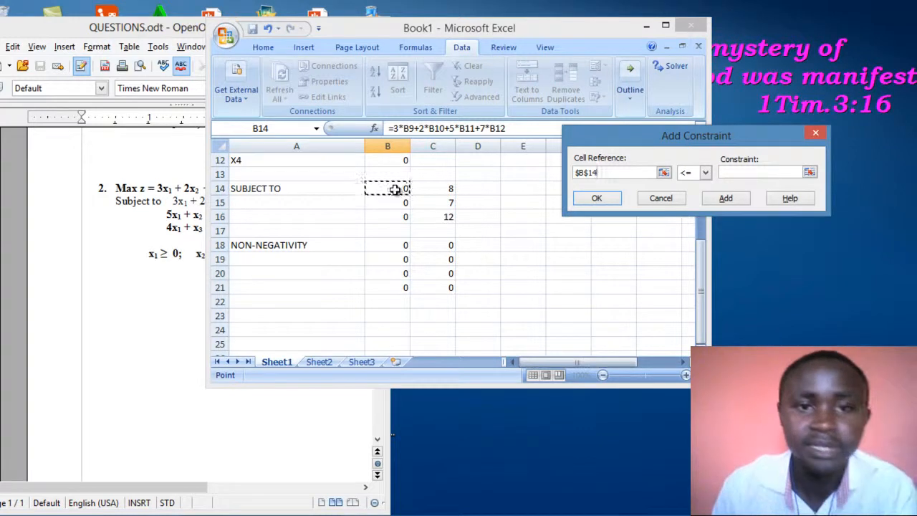
left_click_drag(391, 27, 491, 48)
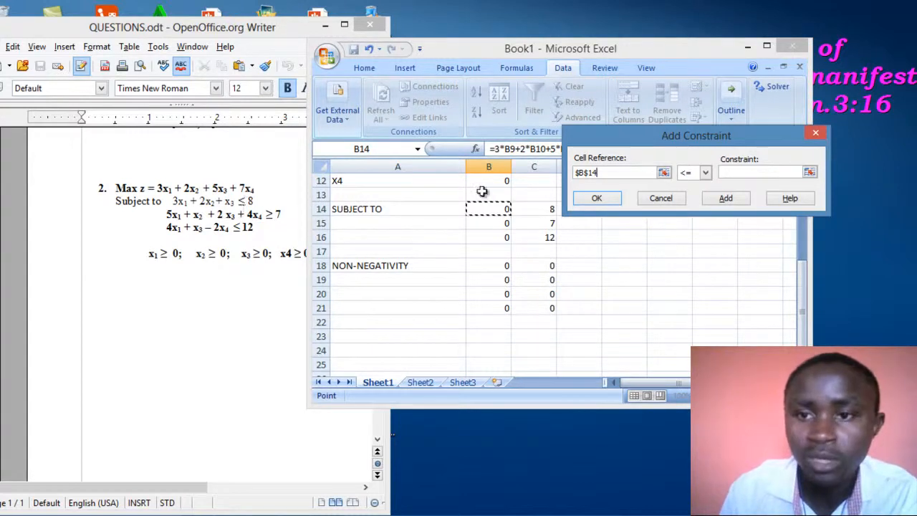
left_click(729, 172)
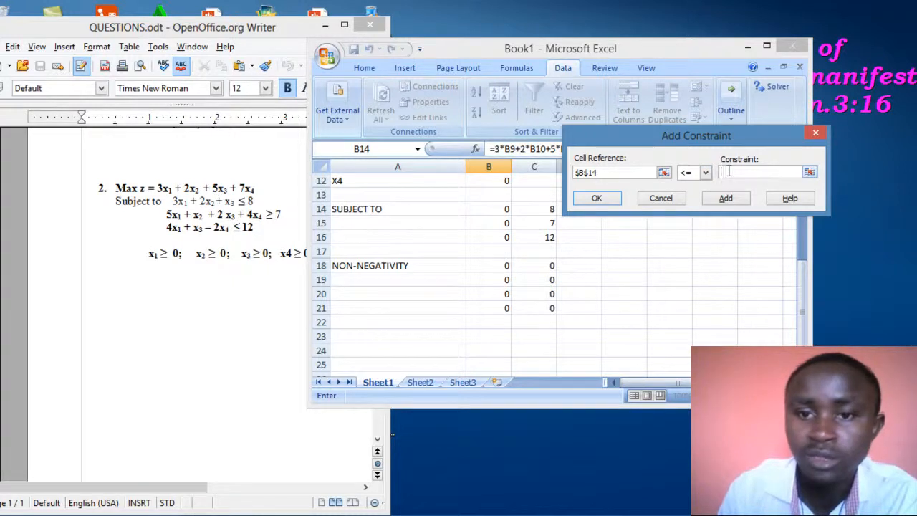
left_click(541, 210)
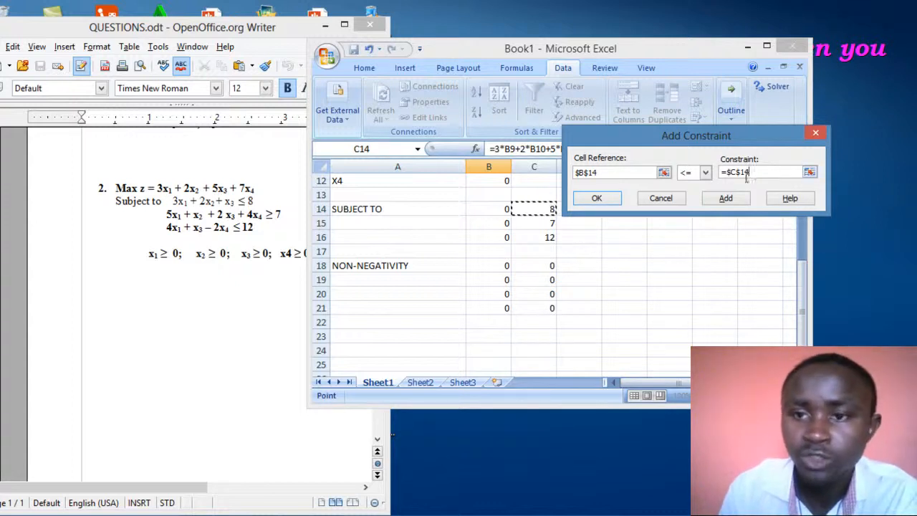
left_click(742, 203)
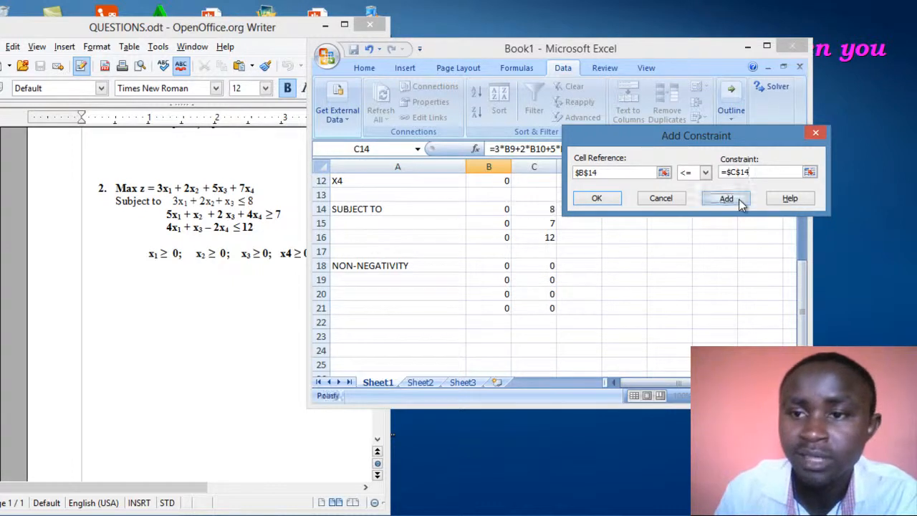
Add the second Solver constraint, requiring B15 >= C15 to match the question's second inequality.
left_click(497, 224)
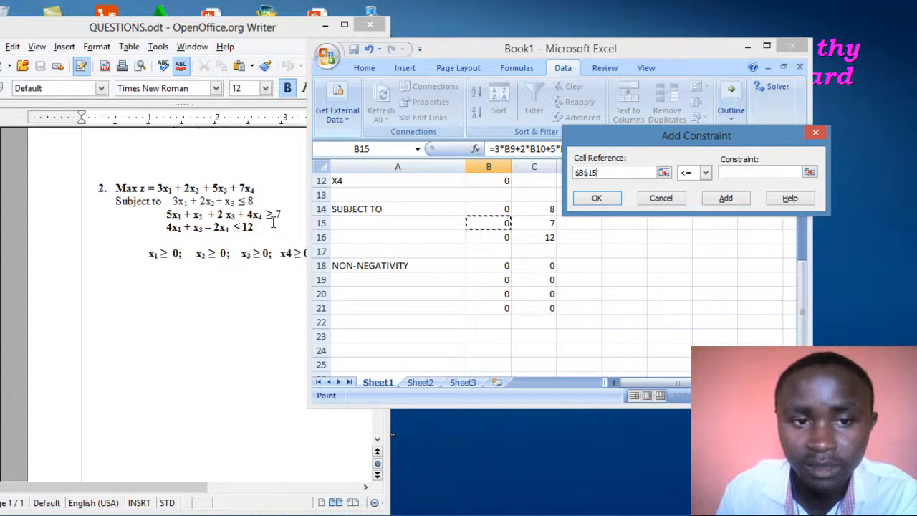
left_click(706, 173)
left_click(694, 208)
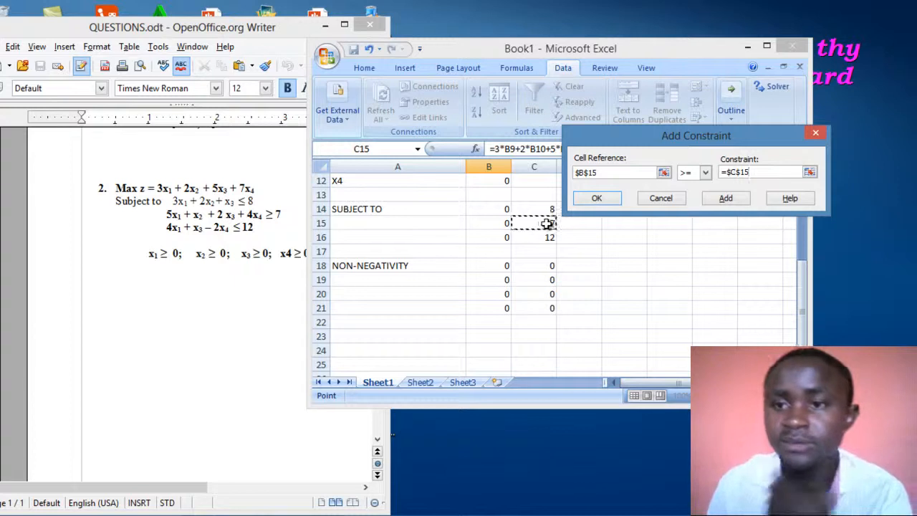
left_click(734, 202)
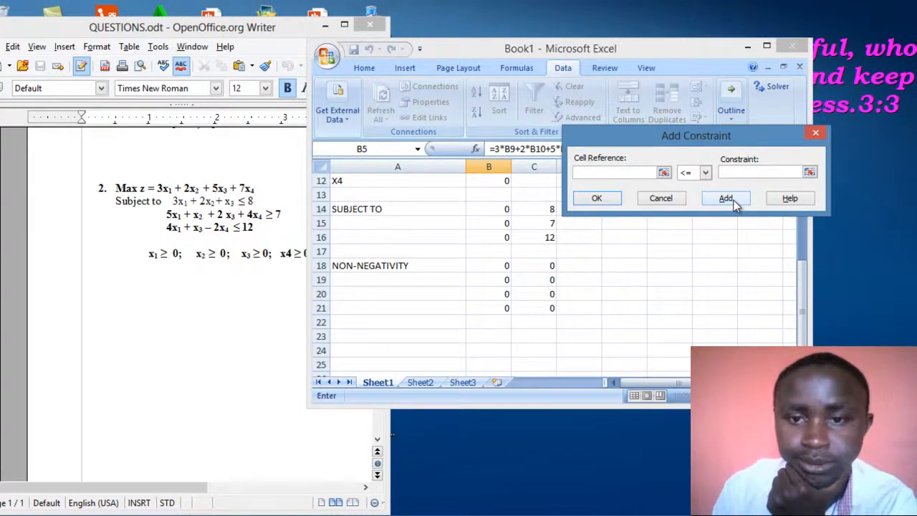
Add the third Solver constraint, requiring B16 <= C16 to match the question's third inequality.
left_click(487, 238)
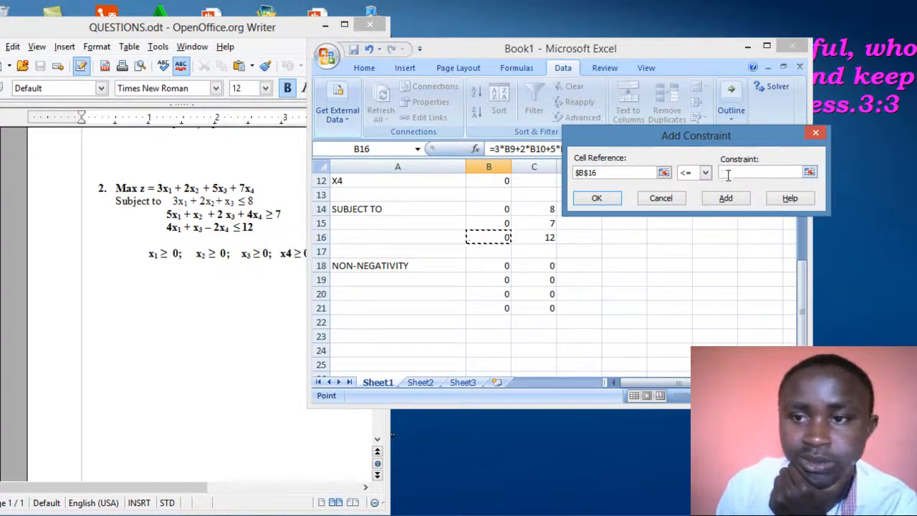
left_click(546, 237)
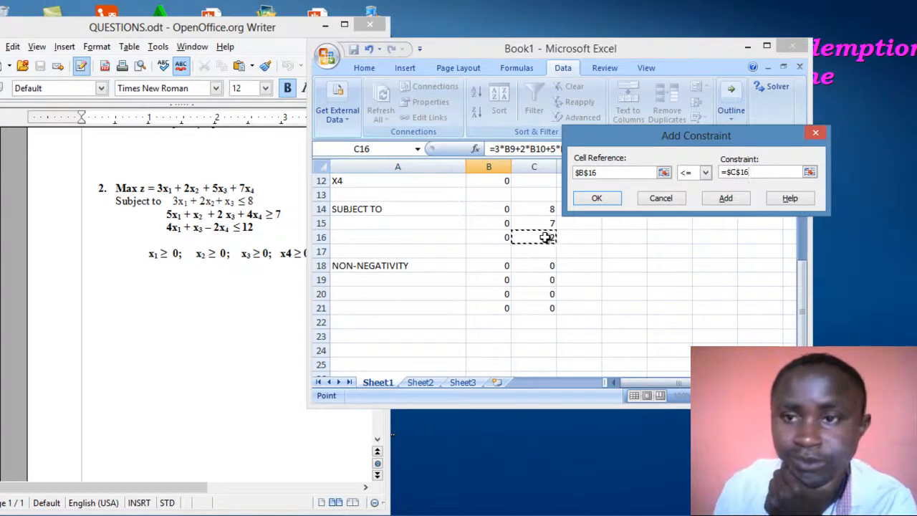
left_click(725, 199)
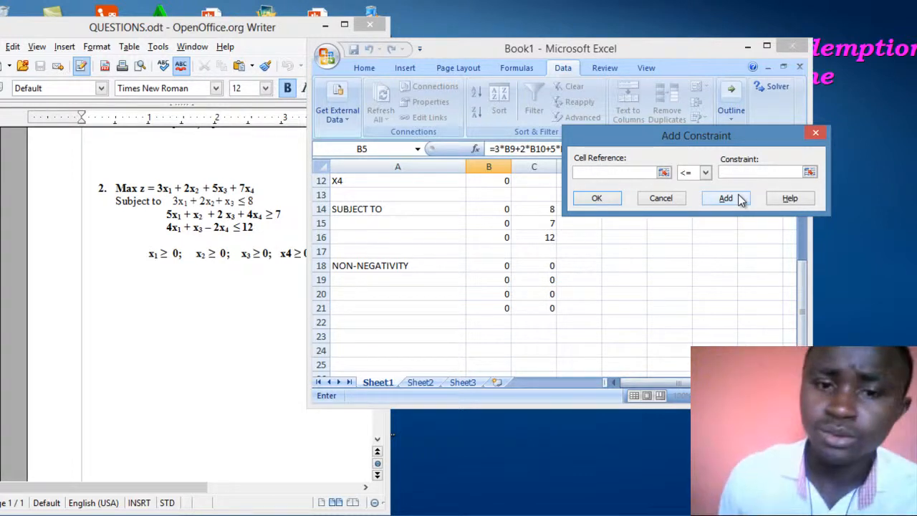
Add the X1 non-negativity constraint to Solver as B18 >= C18.
left_click(497, 266)
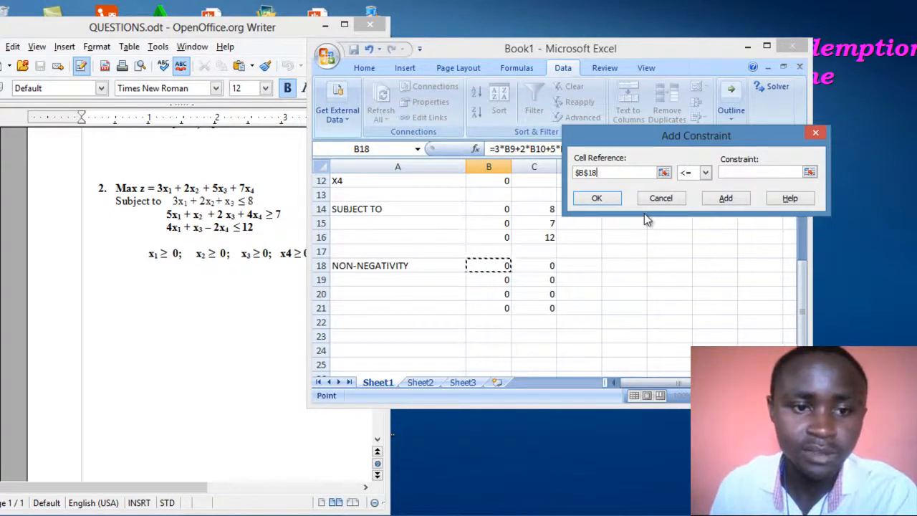
left_click(705, 174)
left_click(688, 204)
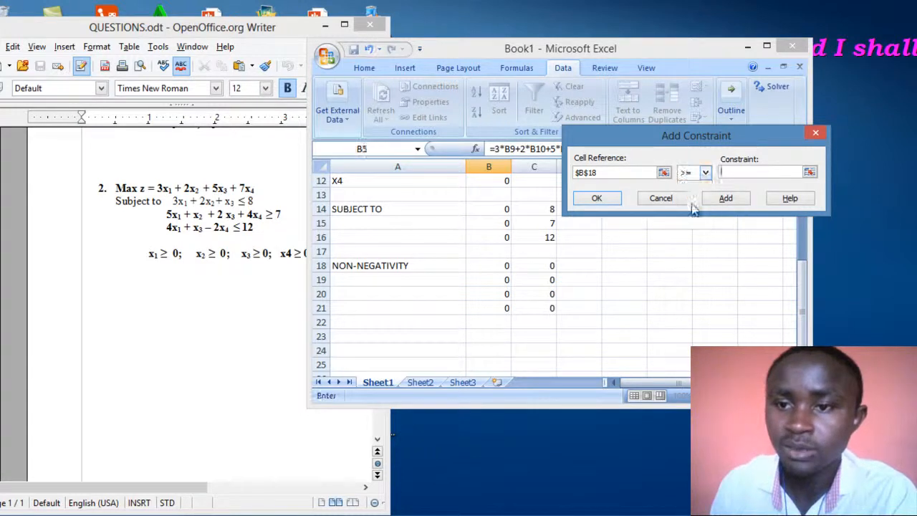
left_click(546, 267)
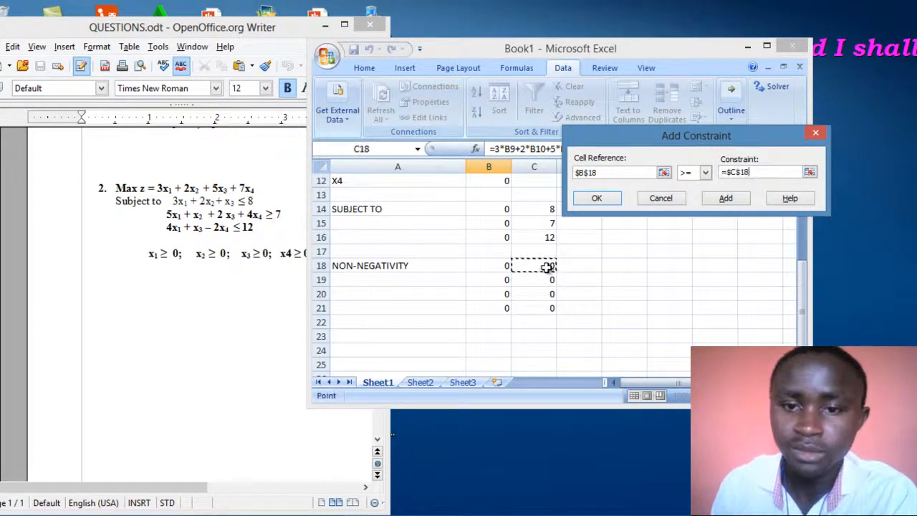
left_click(742, 203)
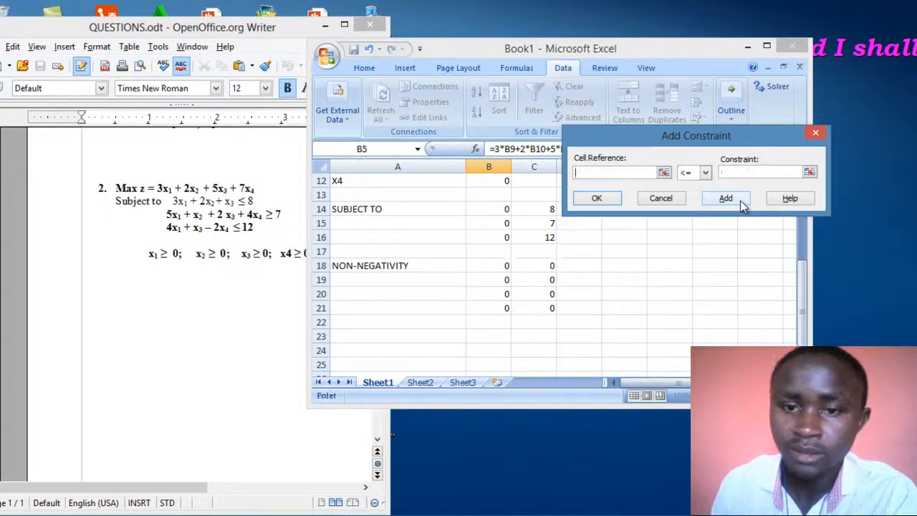
Add the X2 non-negativity constraint to Solver as B19 >= C19.
left_click(501, 282)
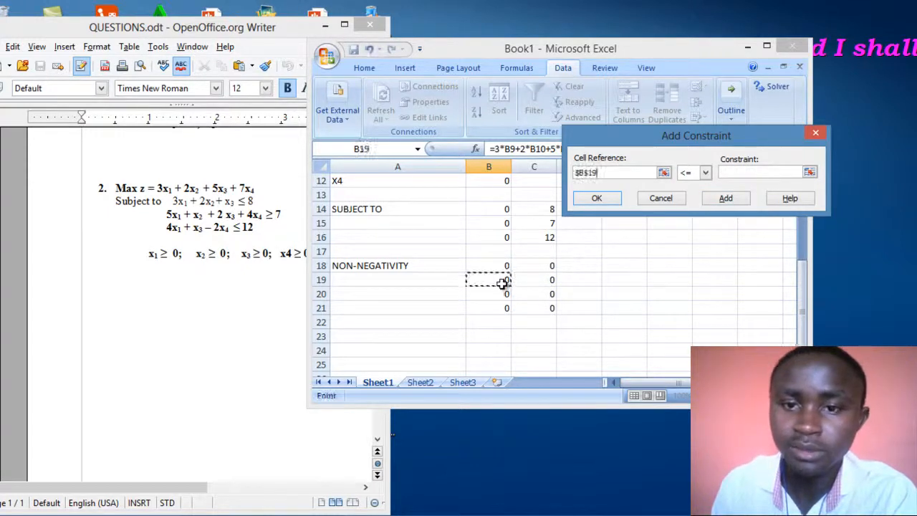
left_click(706, 175)
left_click(699, 205)
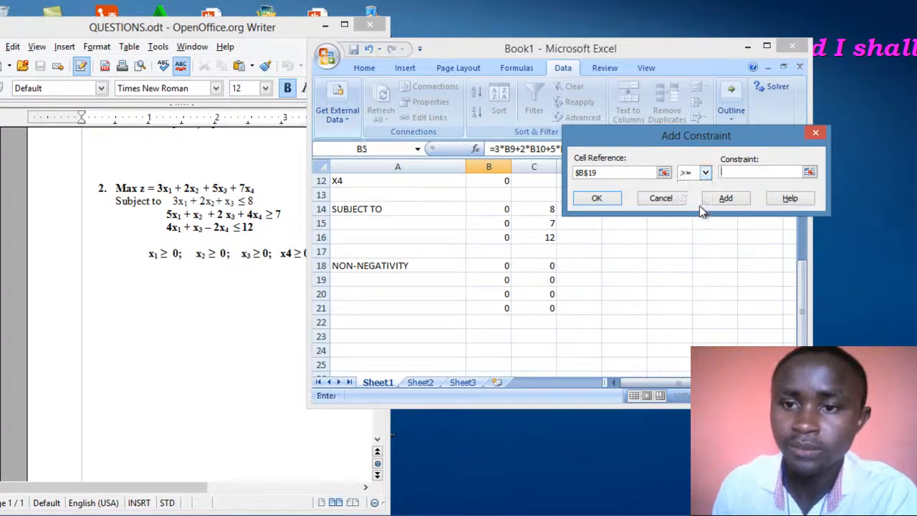
left_click(547, 284)
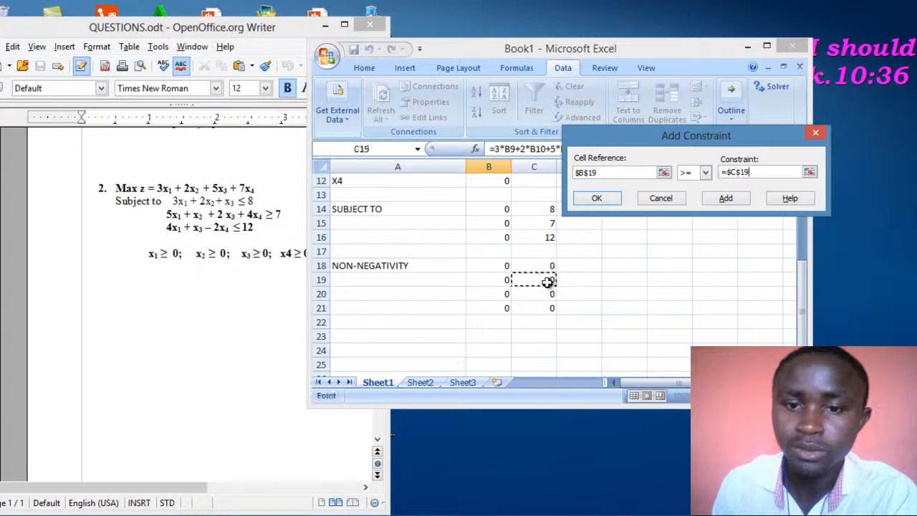
left_click(725, 199)
Add the X3 non-negativity constraint to Solver as B20 >= C20.
left_click(501, 295)
left_click(707, 175)
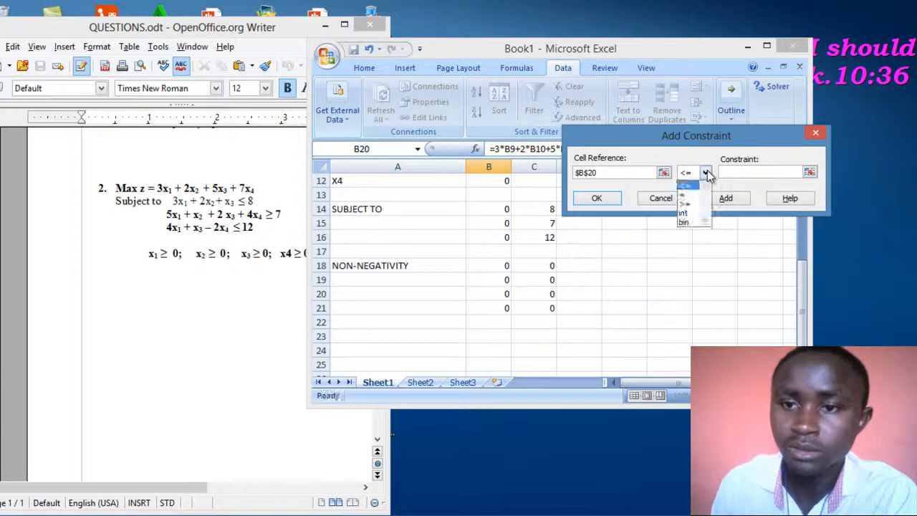
left_click(699, 201)
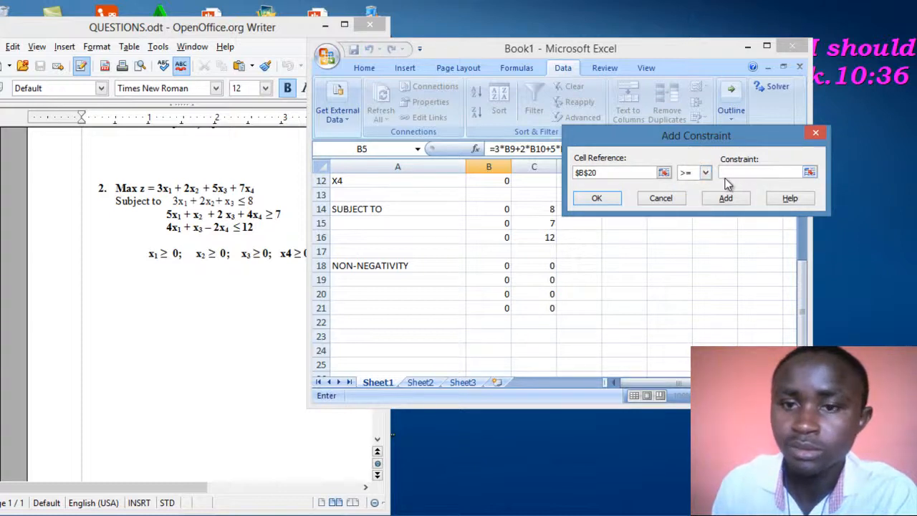
left_click(549, 295)
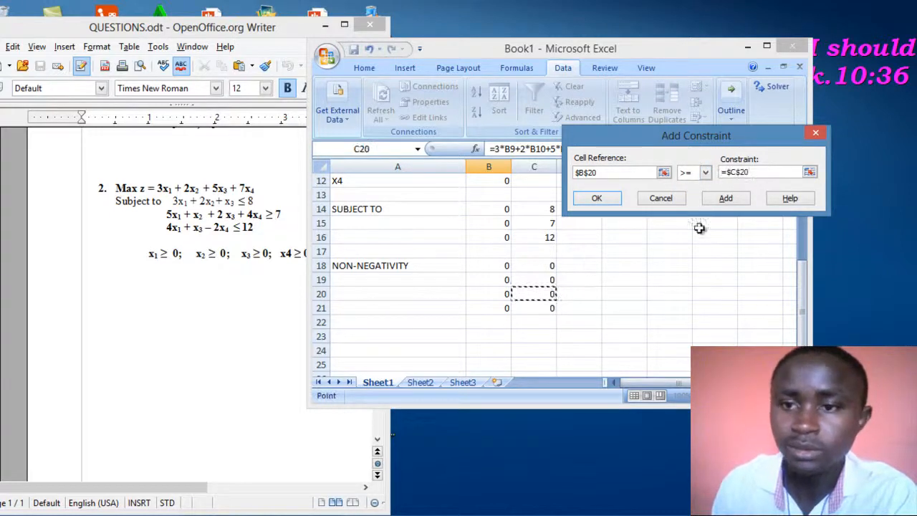
left_click(732, 200)
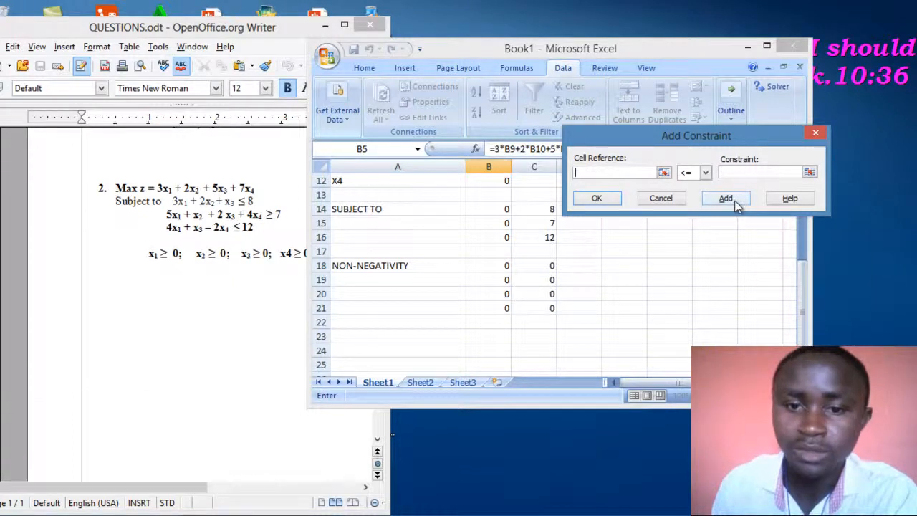
Add the X4 non-negativity constraint as B21 >= C21 and return to the Solver parameters.
left_click(505, 310)
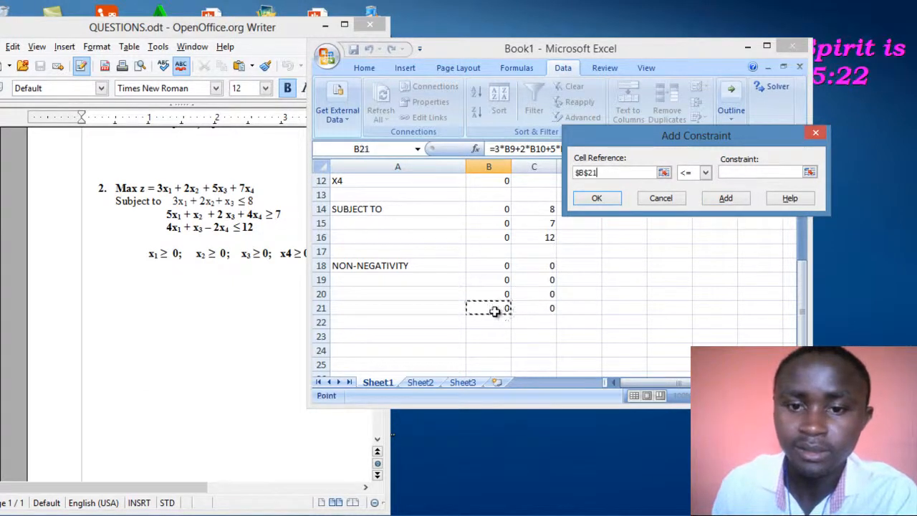
left_click(706, 174)
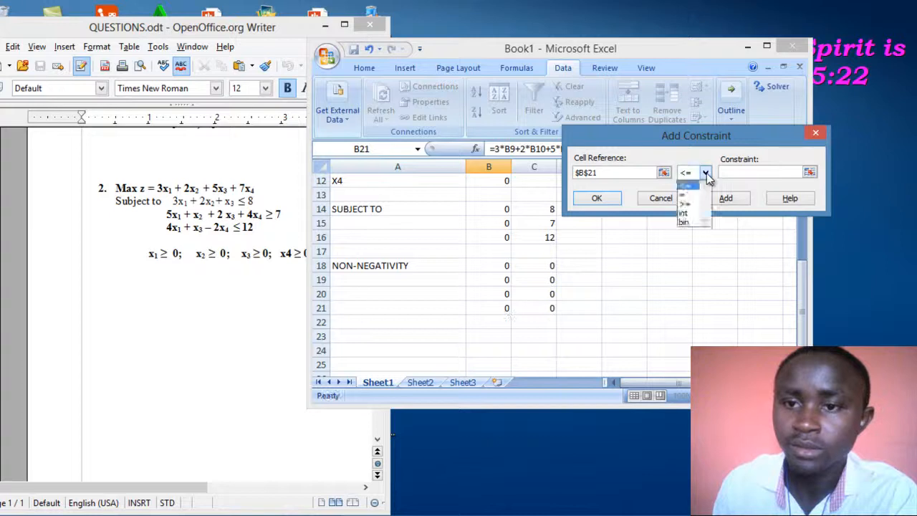
left_click(692, 193)
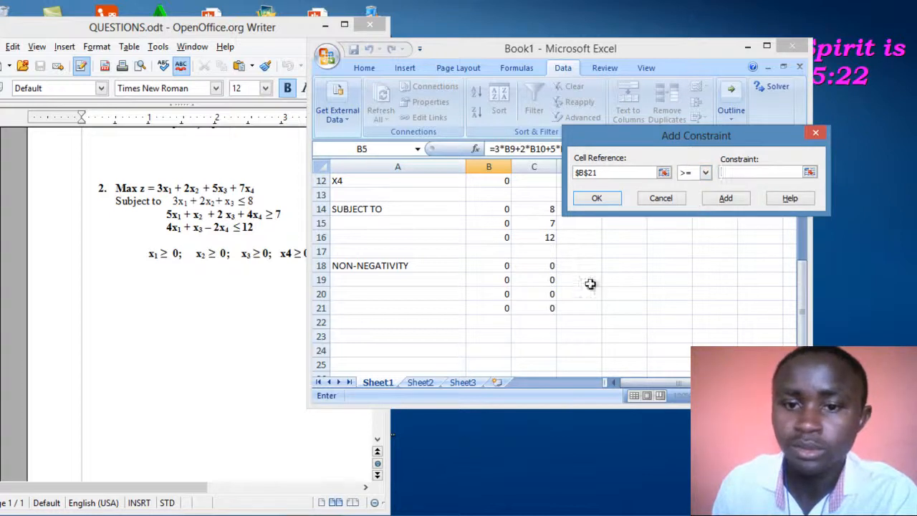
left_click(543, 309)
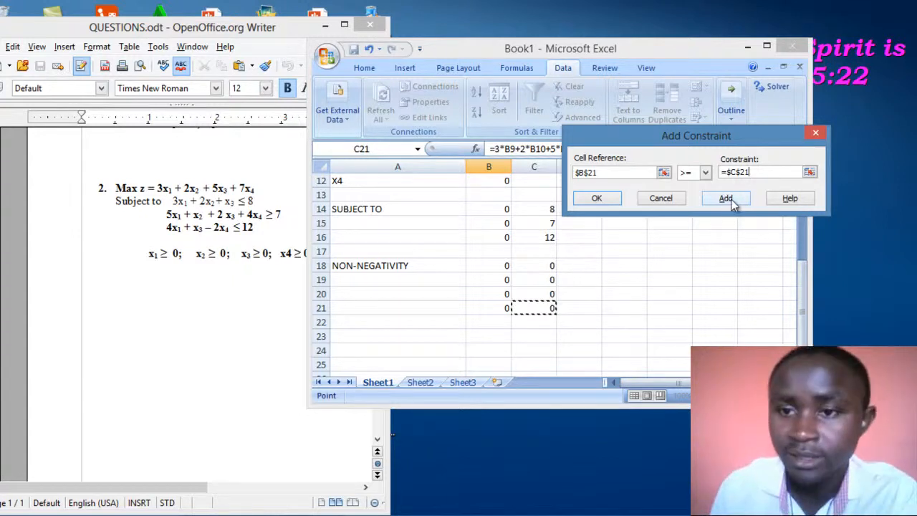
left_click(596, 200)
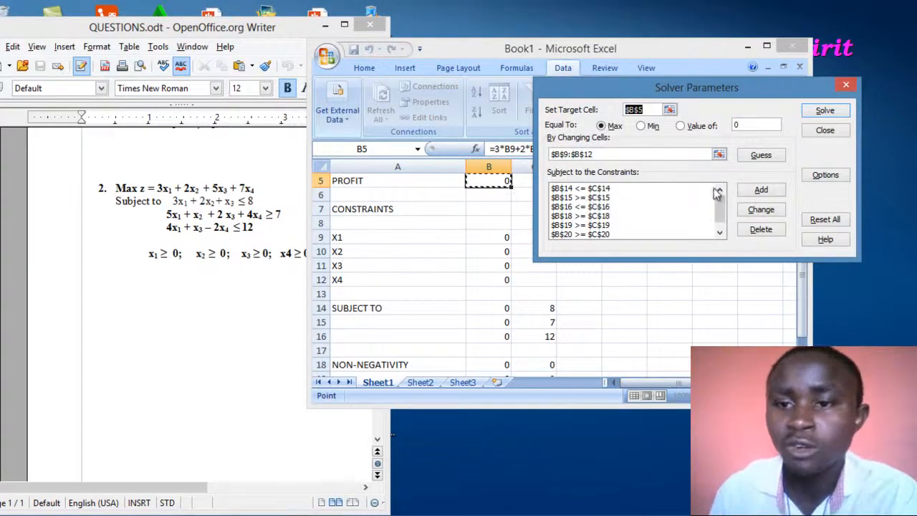
Review the Solver constraint list and enable the Assume Linear Model option for the problem.
left_click(720, 189)
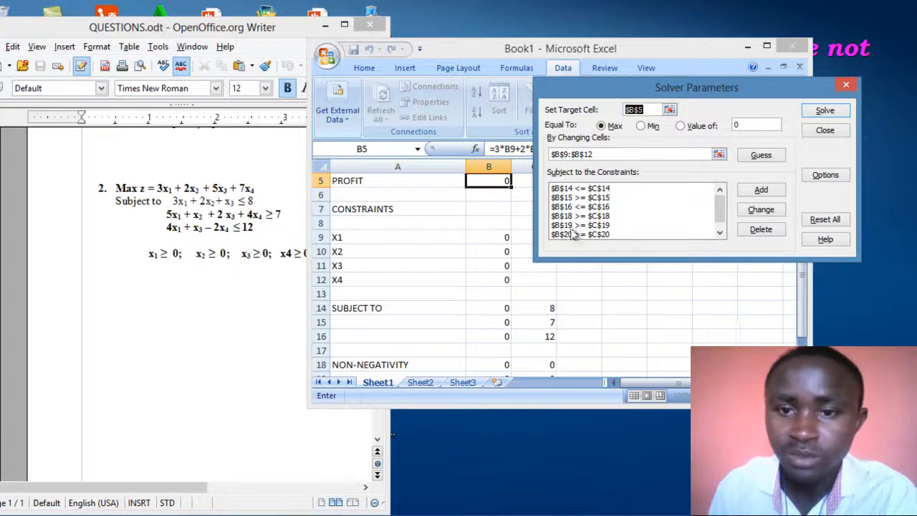
left_click(720, 232)
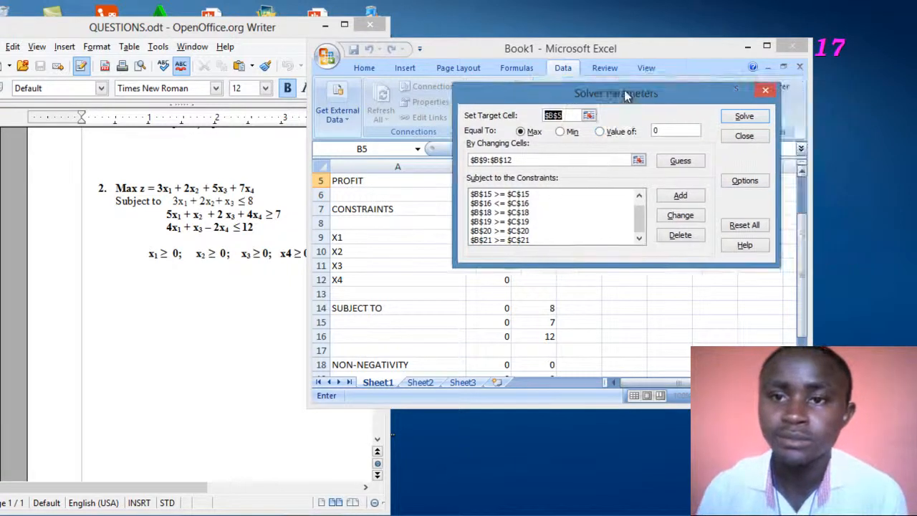
left_click_drag(705, 87, 461, 90)
left_click(580, 177)
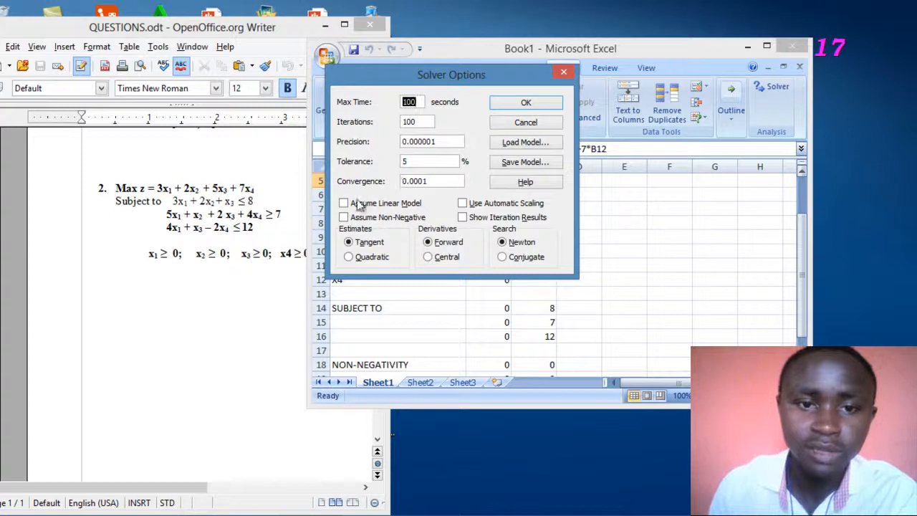
left_click(346, 205)
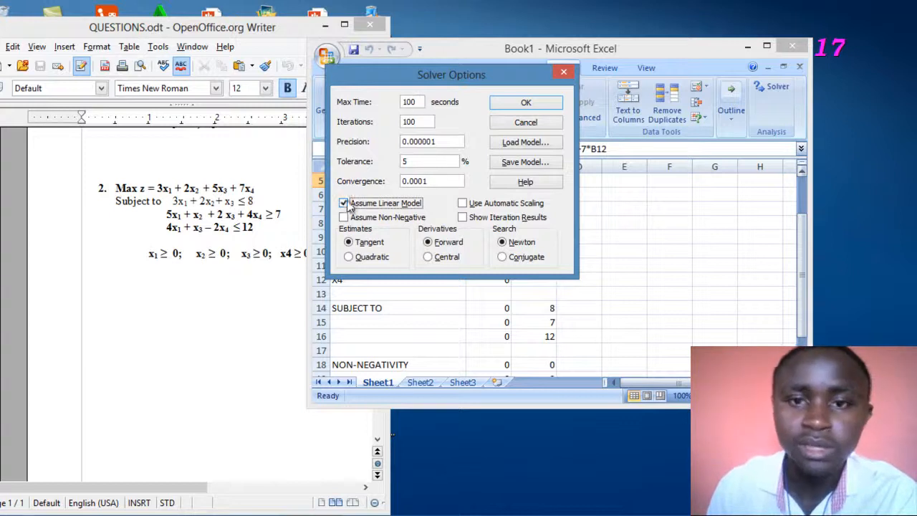
left_click(527, 103)
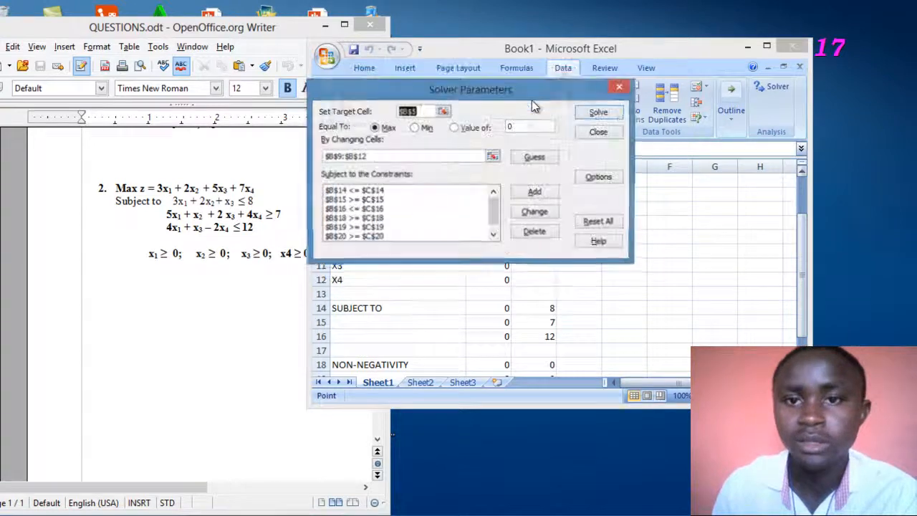
Solve the model for maximum profit and keep the Solver solution in the worksheet.
left_click(582, 112)
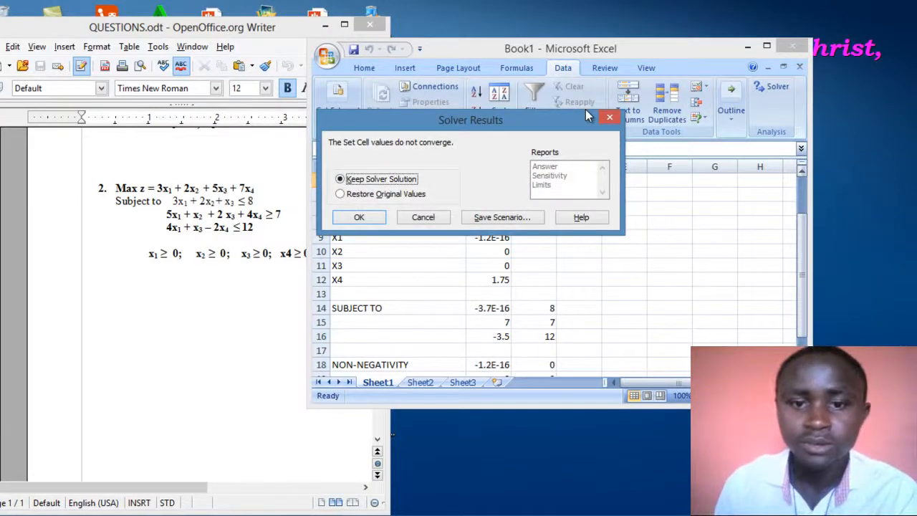
mouse_move(537, 122)
left_mouse_down()
mouse_move(565, 152)
mouse_move(713, 242)
mouse_move(771, 183)
mouse_move(772, 147)
left_mouse_up()
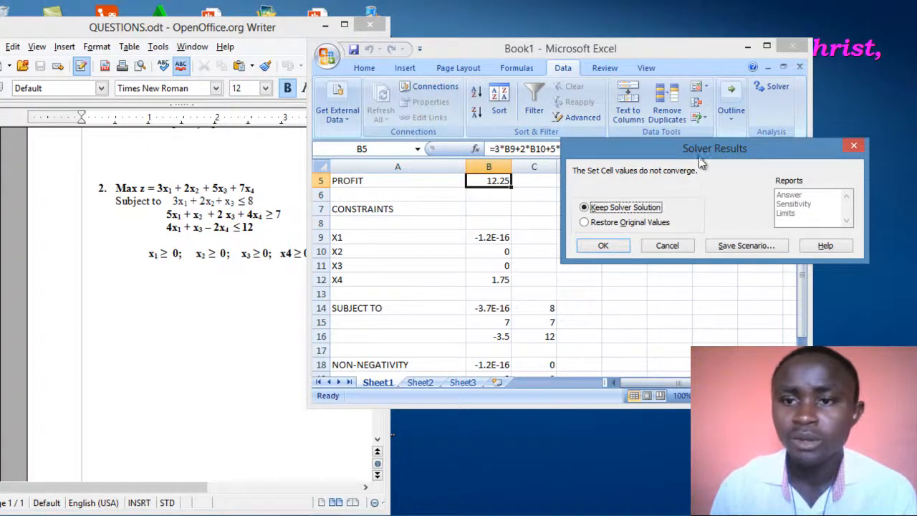
mouse_move(695, 160)
left_mouse_down()
mouse_move(653, 109)
mouse_move(706, 138)
mouse_move(652, 87)
mouse_move(624, 76)
mouse_move(515, 70)
mouse_move(499, 59)
left_mouse_up()
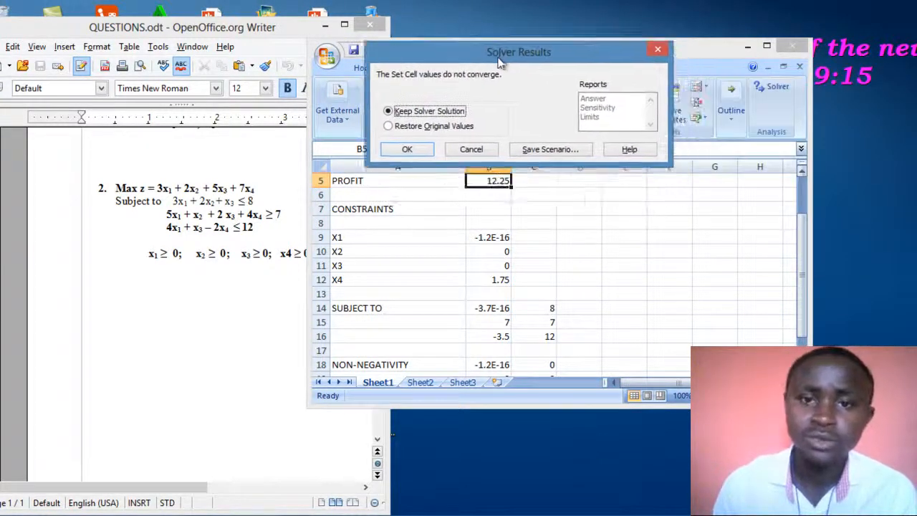
left_click(387, 126)
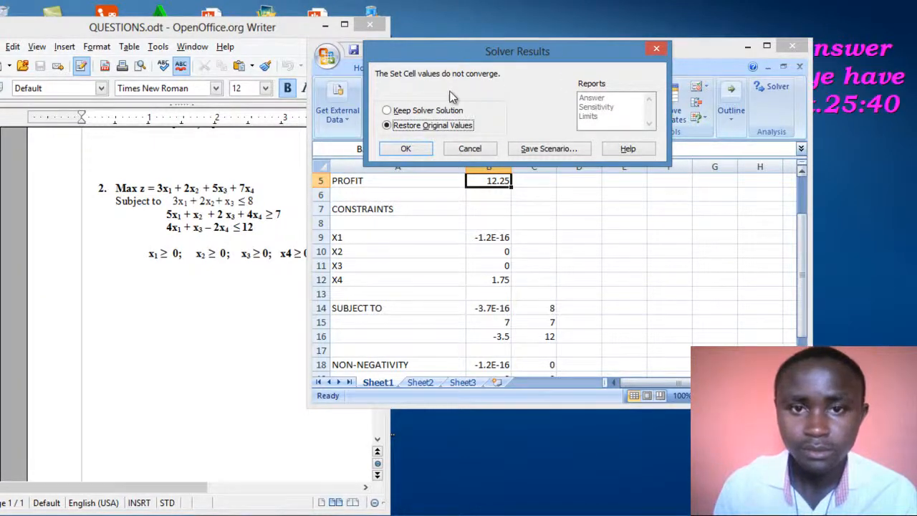
left_click(387, 111)
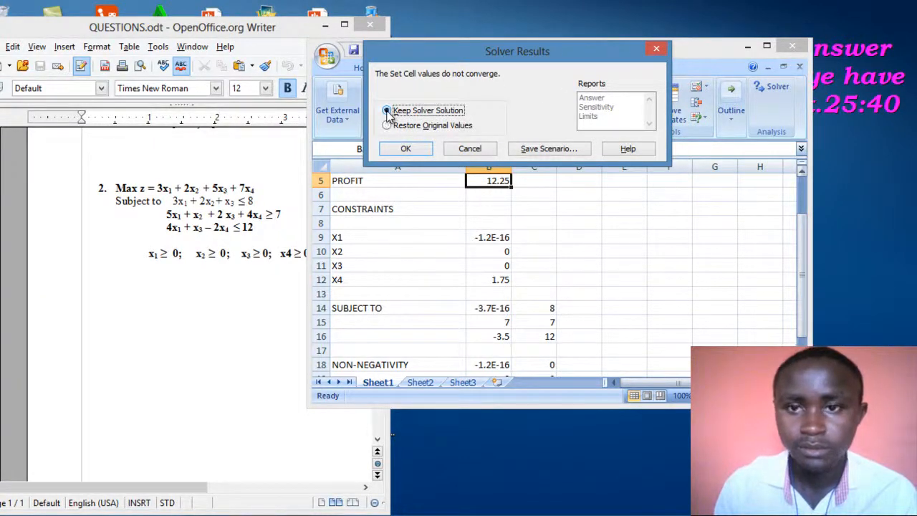
left_click(388, 126)
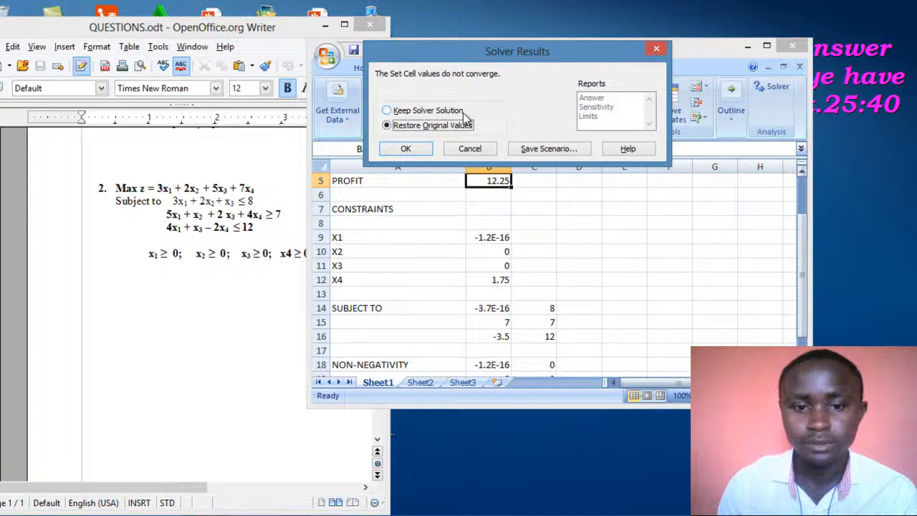
left_click(419, 114)
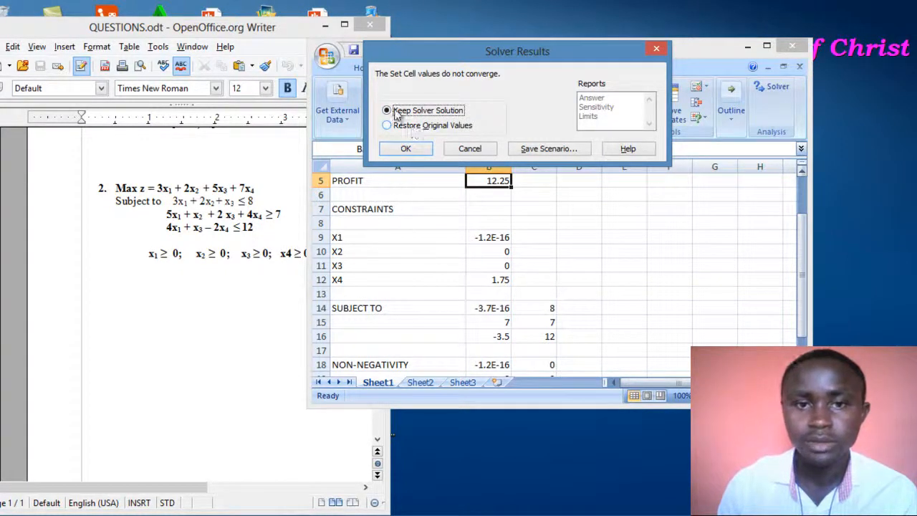
left_click(405, 149)
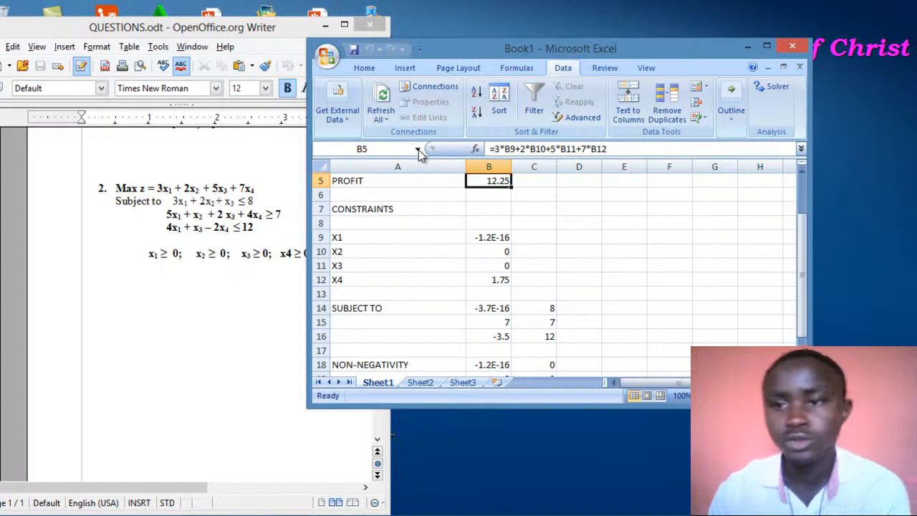
Maximize the workbook window and examine the profit, variable and constraint values from the top of the sheet.
left_click(801, 174)
left_click(801, 174)
left_click(801, 174)
left_click(801, 174)
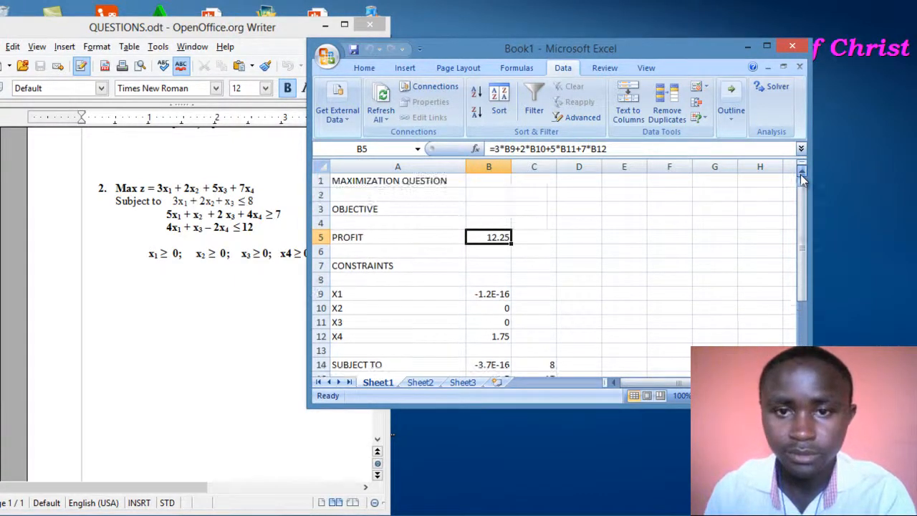
left_click(767, 46)
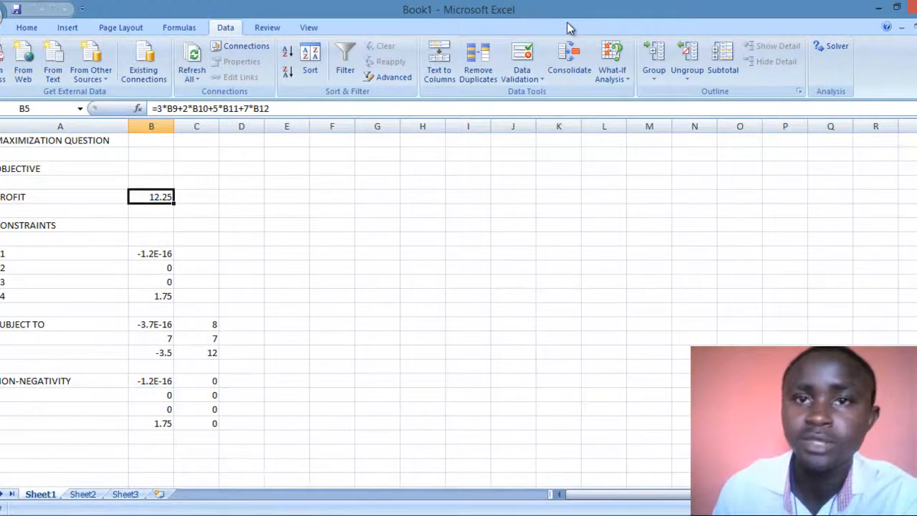
Close the Book1 workbook and return to the desktop.
left_click(912, 6)
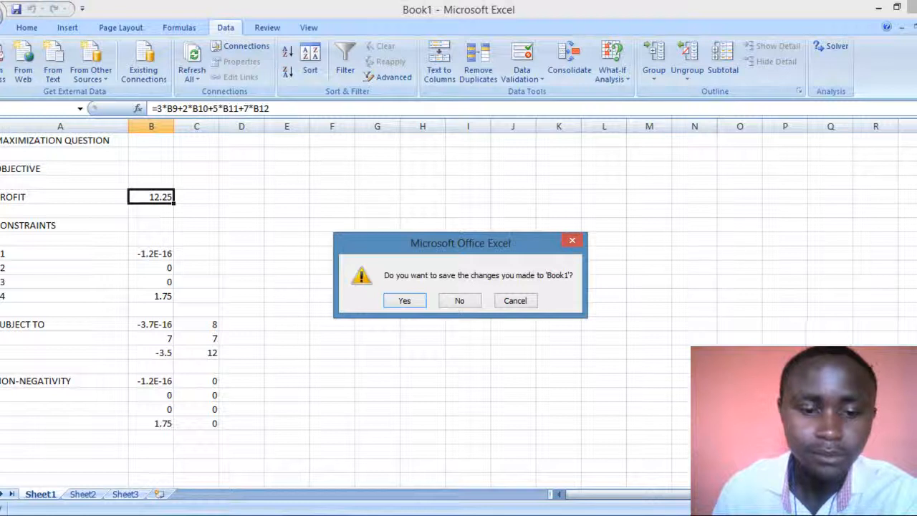
mouse_move(268, 498)
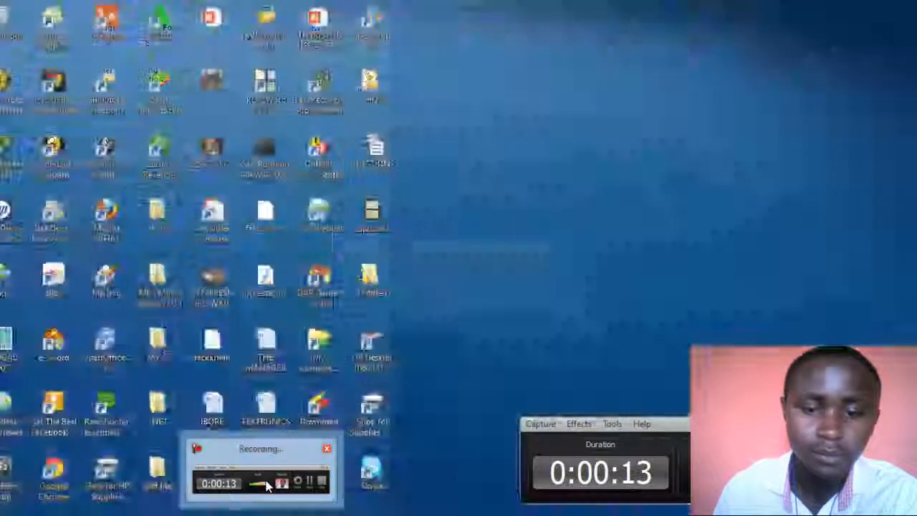